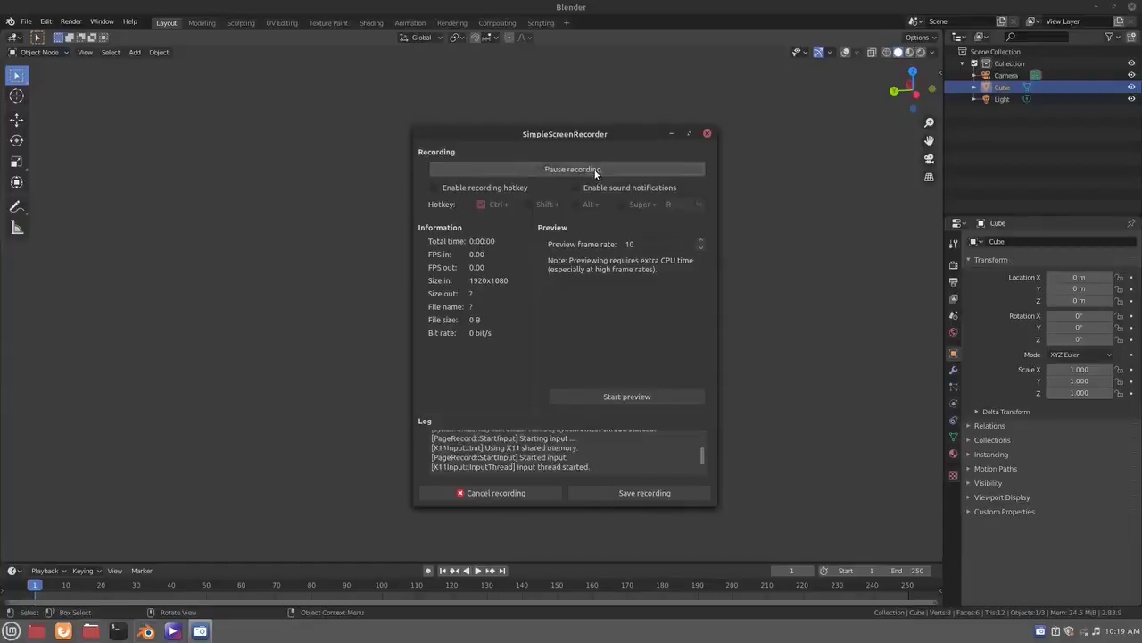
Delete the default camera, cube and light from the scene
{"action": "left_click", "coordinate": [839, 52]}
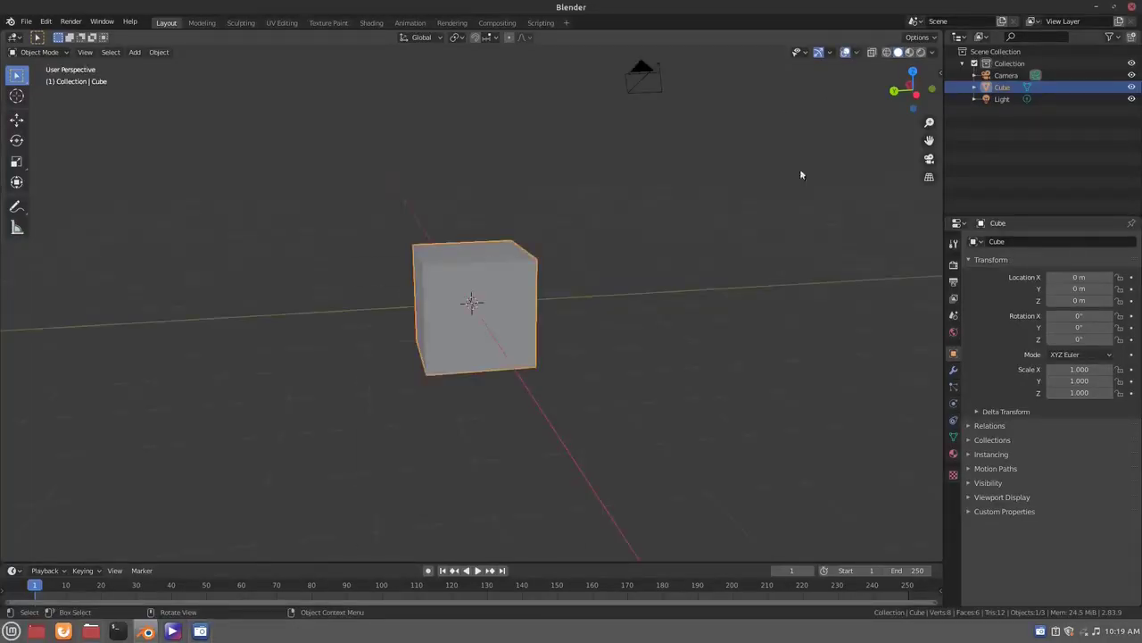
{"action": "key", "text": "a"}
{"action": "key", "text": "Delete"}
{"action": "mouse_move", "coordinate": [431, 295]}
{"action": "middle_mouse_down"}
{"action": "mouse_move", "coordinate": [451, 271]}
{"action": "mouse_move", "coordinate": [505, 342]}
{"action": "mouse_move", "coordinate": [485, 352]}
{"action": "middle_mouse_up"}
Add a plane and raise it vertically to Z 1.1448
{"action": "key", "text": "shift+a"}
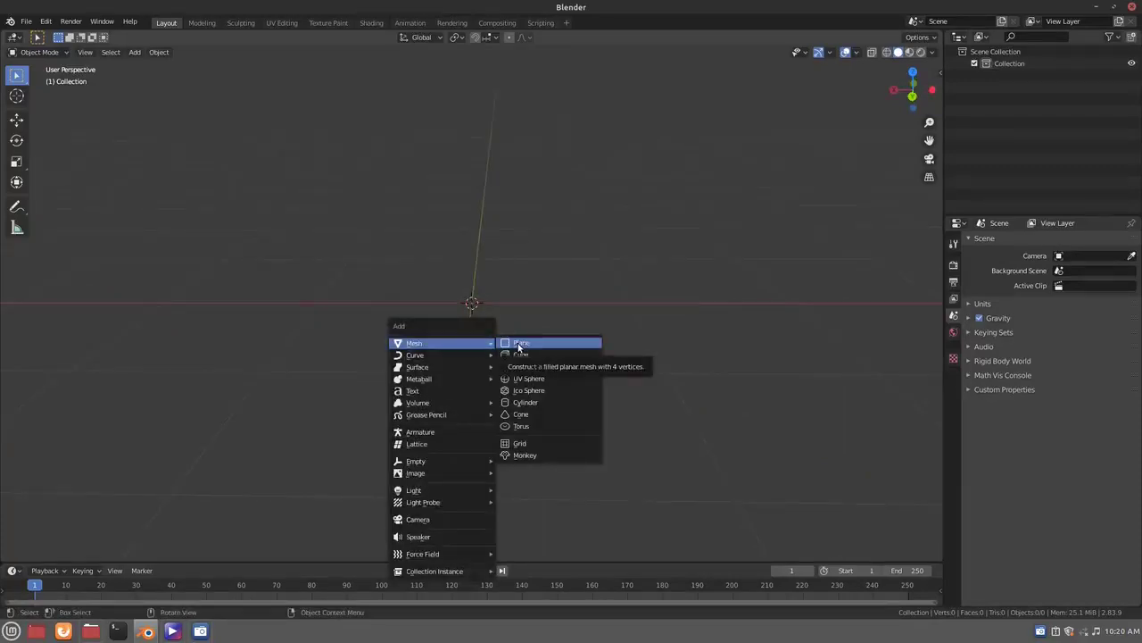
{"action": "left_click", "coordinate": [516, 342]}
{"action": "key", "text": "g"}
{"action": "key", "text": "z"}
{"action": "left_click", "coordinate": [504, 134]}
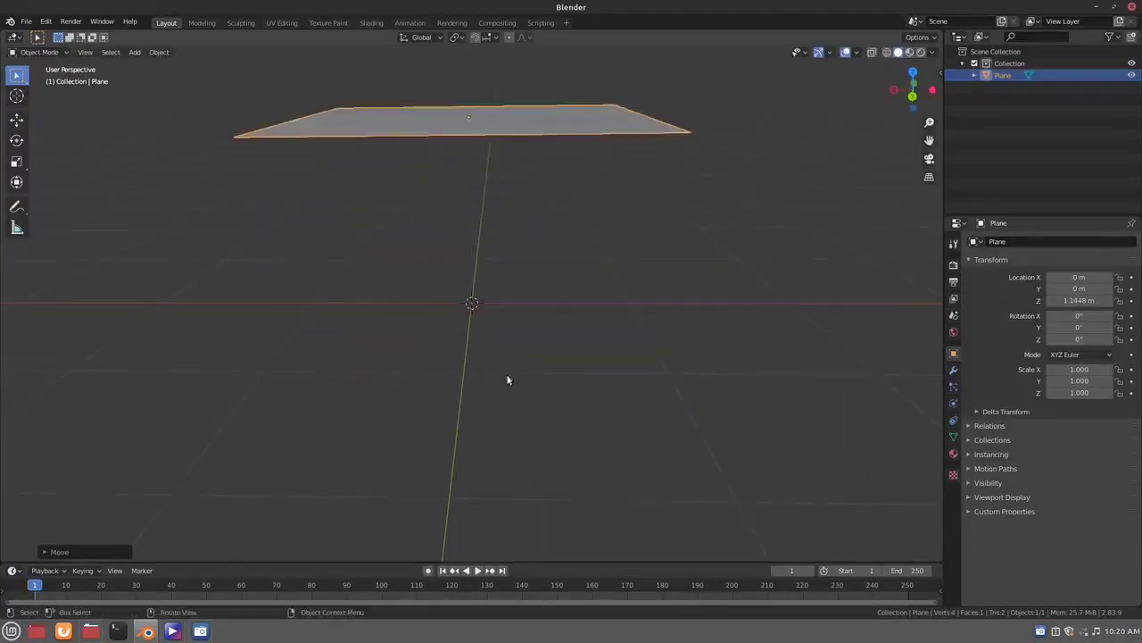
{"action": "mouse_move", "coordinate": [508, 378]}
{"action": "middle_mouse_down"}
{"action": "mouse_move", "coordinate": [525, 387]}
{"action": "mouse_move", "coordinate": [467, 303]}
{"action": "mouse_move", "coordinate": [475, 308]}
{"action": "middle_mouse_up"}
Extrude two opposite plane edges downward into walls, forming a U-shaped doorway in front view
{"action": "key", "text": "Tab"}
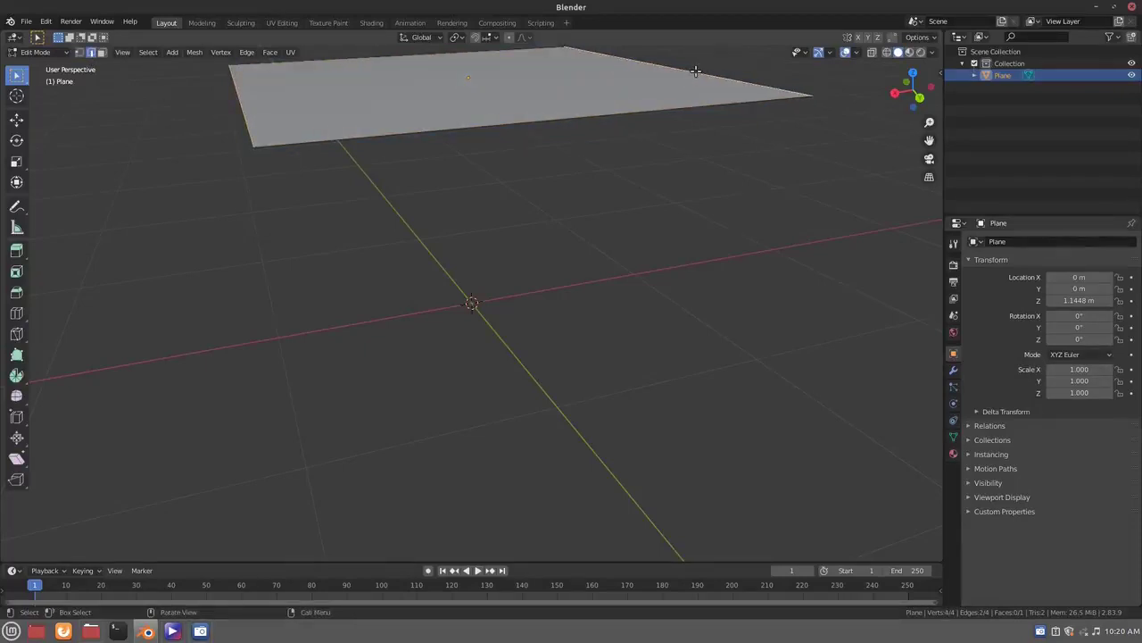
{"action": "key", "text": "e"}
{"action": "left_click", "coordinate": [714, 297]}
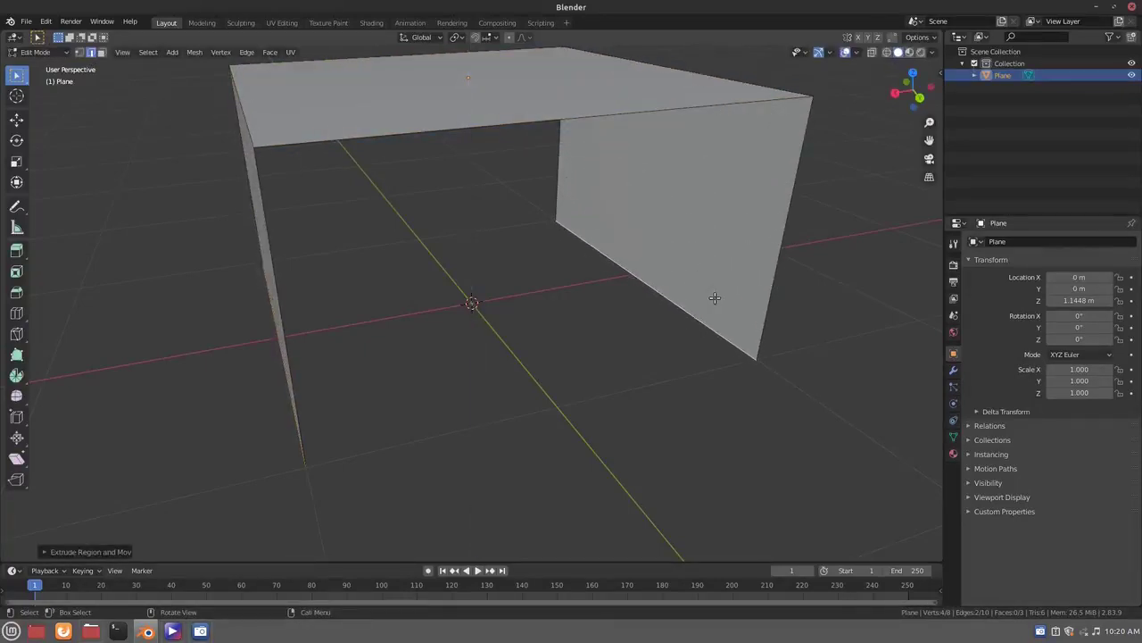
{"action": "key", "text": "KP_1"}
{"action": "middle_click_drag", "start_coordinate": [526, 182], "coordinate": [597, 298], "text": "shift"}
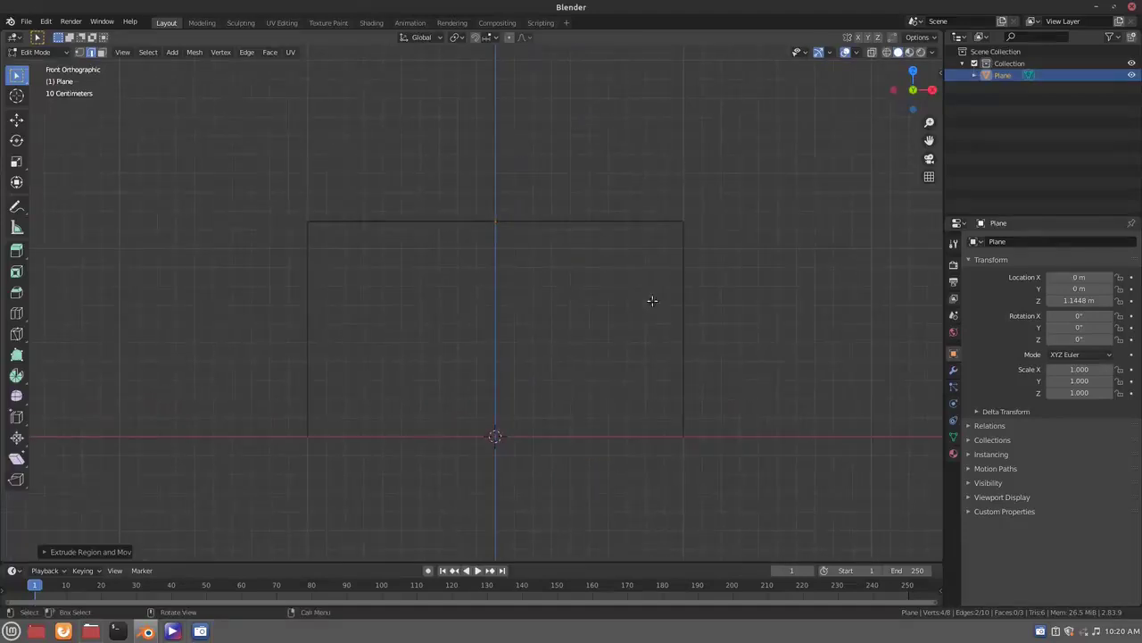
{"action": "key", "text": "Tab"}
{"action": "left_click", "coordinate": [953, 368]}
Add a Solidify modifier with about 0.05 m thickness and apply it to the doorway mesh
{"action": "left_click", "coordinate": [1034, 250]}
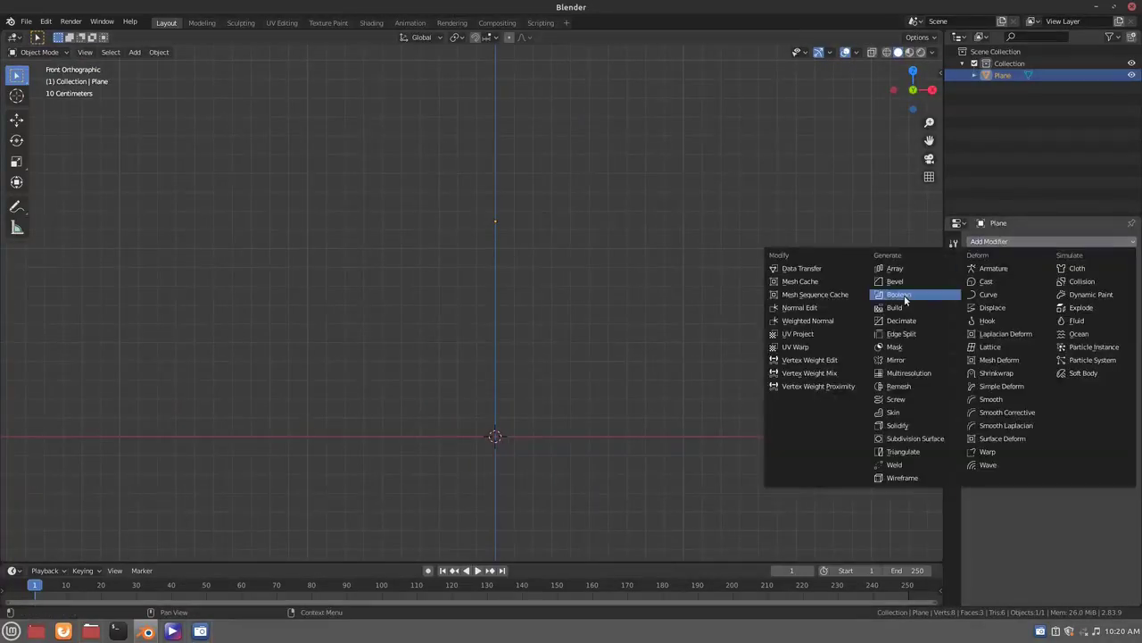
{"action": "left_click", "coordinate": [900, 425]}
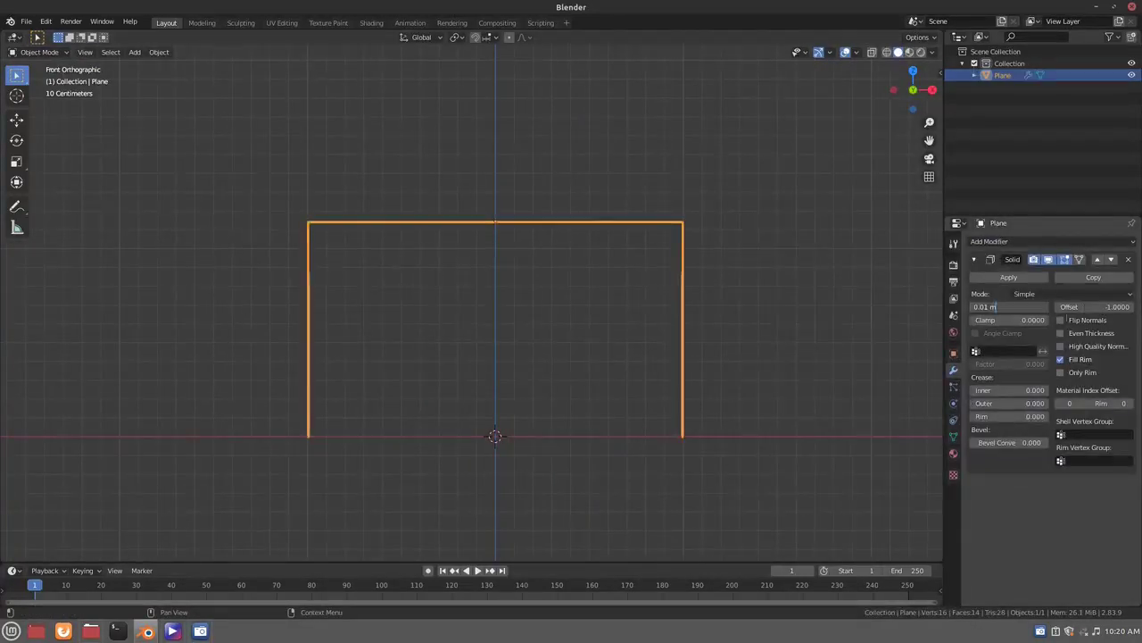
{"action": "left_click_drag", "start_coordinate": [991, 306], "coordinate": [1035, 306]}
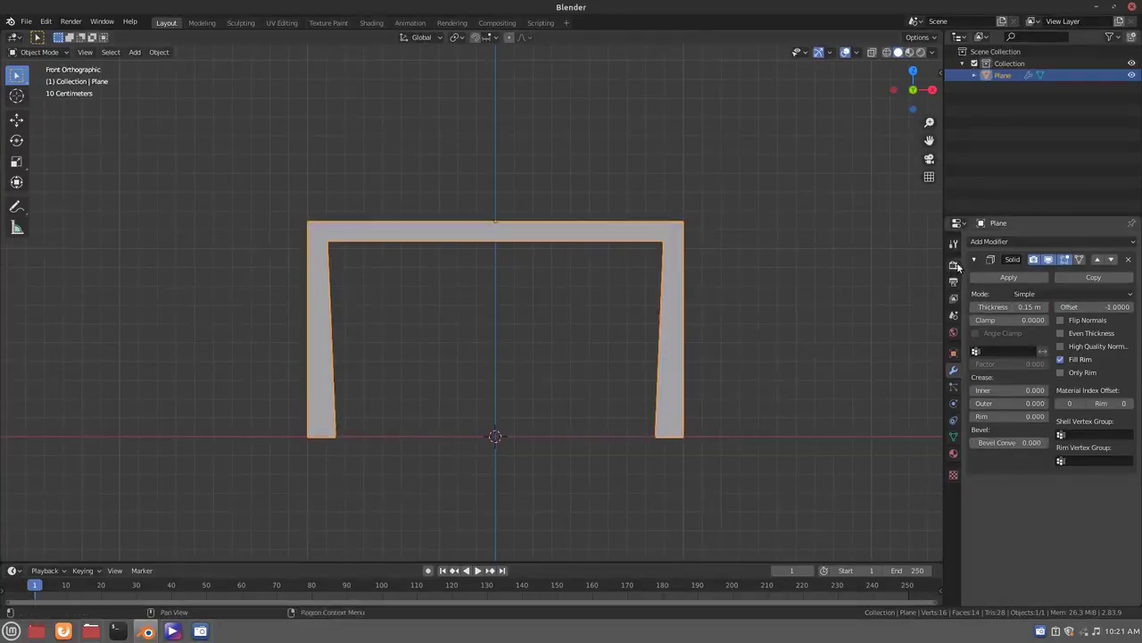
{"action": "left_click_drag", "start_coordinate": [974, 311], "coordinate": [390, 331]}
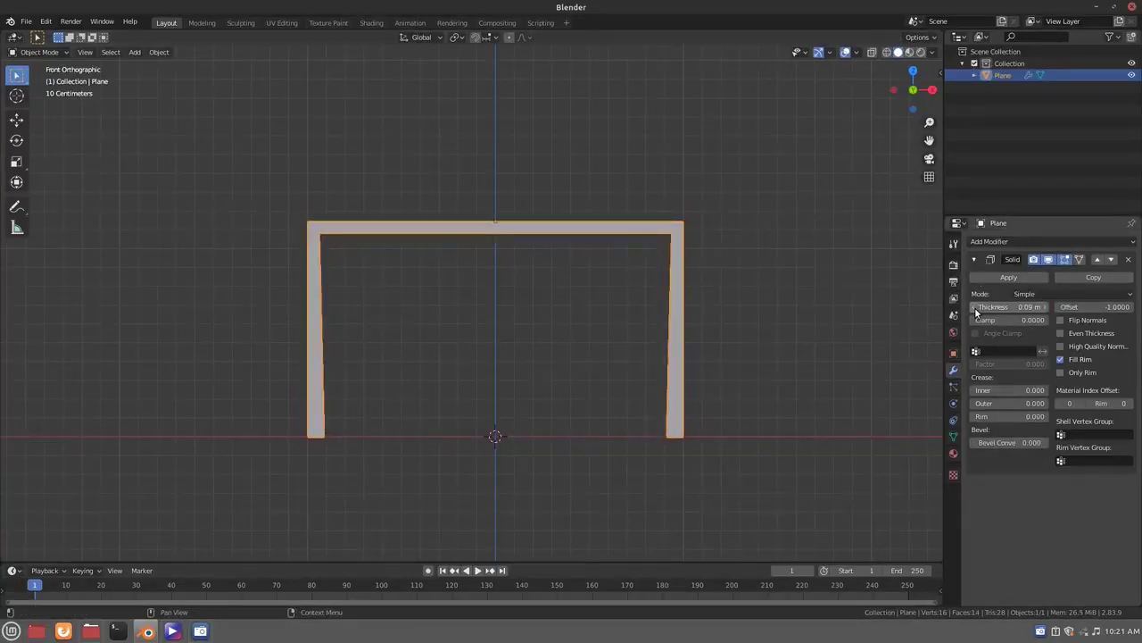
{"action": "middle_click_drag", "start_coordinate": [389, 331], "coordinate": [552, 378]}
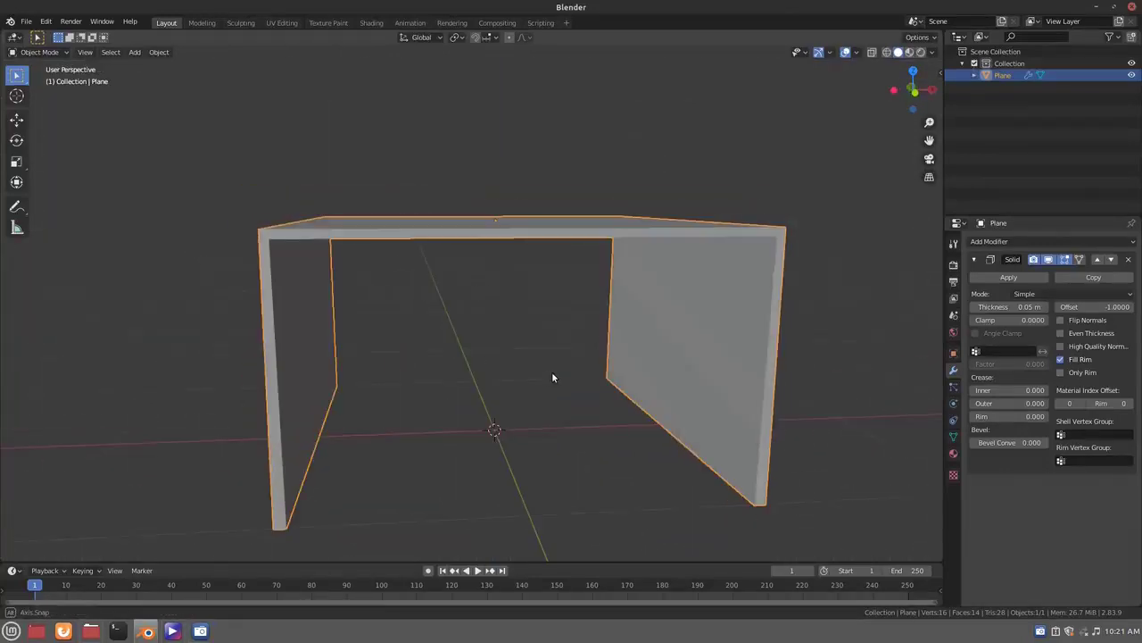
{"action": "left_click", "coordinate": [986, 277]}
{"action": "key", "text": "Tab"}
In face select mode, select the inner left and right wall faces of the doorway
{"action": "left_click", "coordinate": [101, 53]}
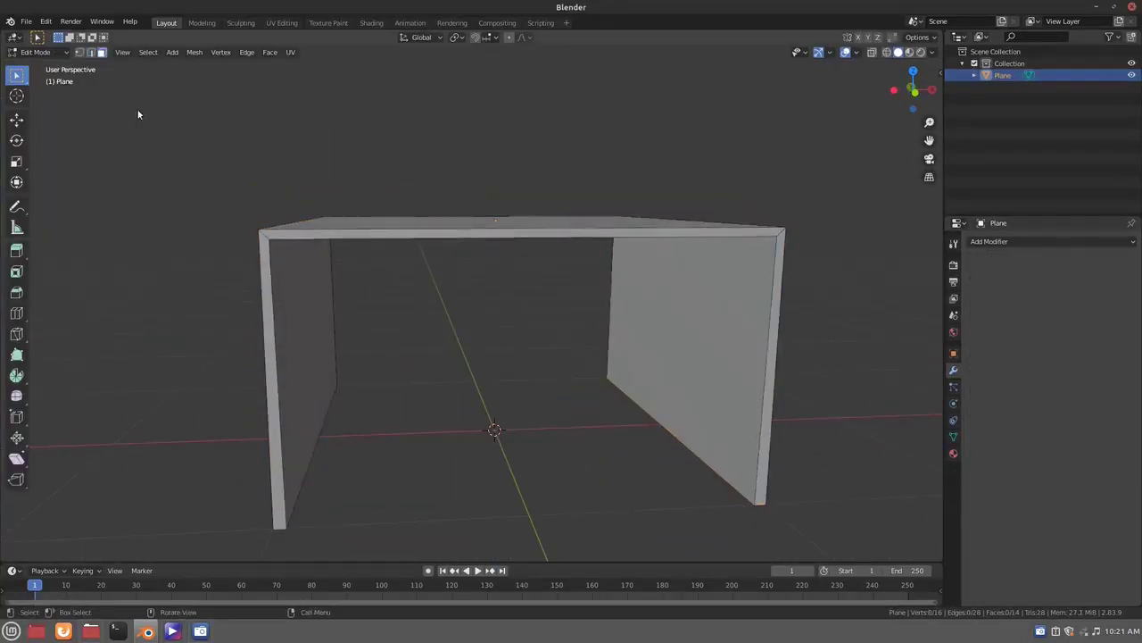
{"action": "left_click", "coordinate": [302, 357]}
{"action": "mouse_move", "coordinate": [370, 329]}
{"action": "middle_mouse_down"}
{"action": "mouse_move", "coordinate": [345, 319]}
{"action": "mouse_move", "coordinate": [254, 216]}
{"action": "middle_mouse_up"}
{"action": "left_click", "coordinate": [253, 216], "text": "alt"}
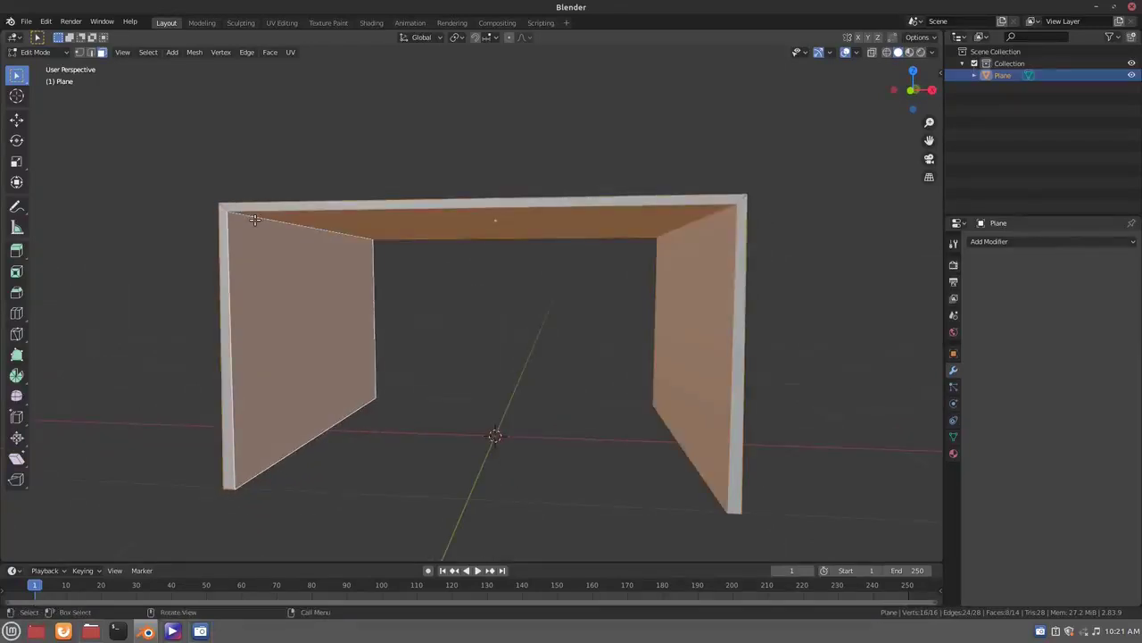
{"action": "middle_click_drag", "start_coordinate": [400, 355], "coordinate": [417, 353]}
{"action": "mouse_move", "coordinate": [490, 403]}
{"action": "middle_mouse_down"}
{"action": "mouse_move", "coordinate": [515, 416]}
{"action": "mouse_move", "coordinate": [339, 268]}
{"action": "mouse_move", "coordinate": [378, 319]}
{"action": "middle_mouse_up"}
{"action": "left_click", "coordinate": [344, 313]}
{"action": "left_click", "coordinate": [408, 205], "text": "shift"}
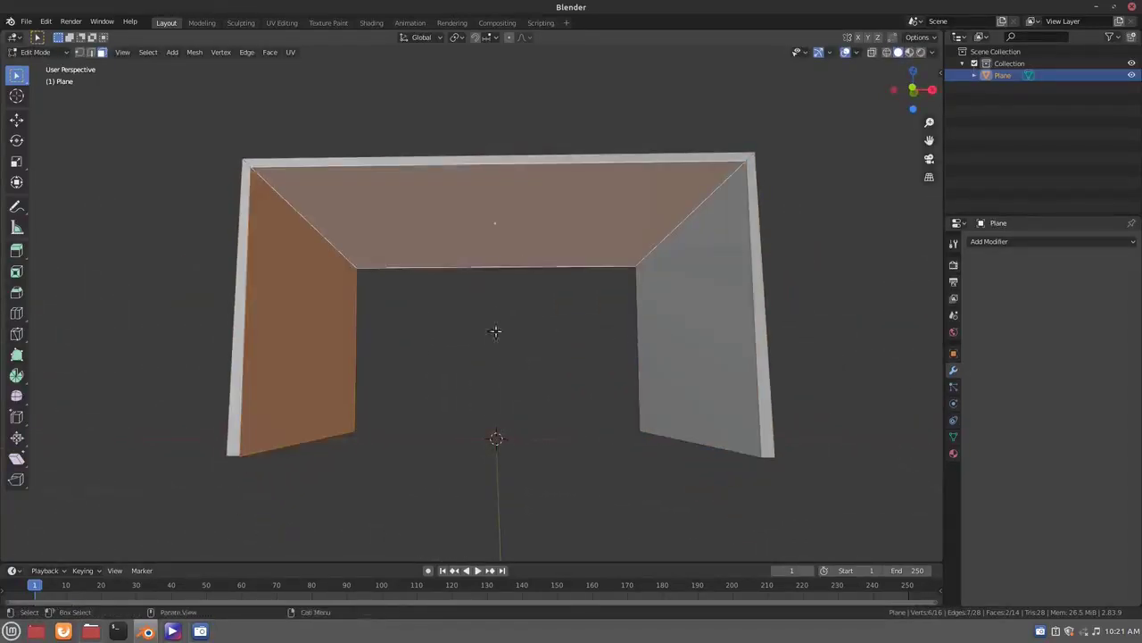
{"action": "key", "text": "ctrl+z"}
{"action": "left_click", "coordinate": [636, 384], "text": "shift"}
Scale the inner wall faces inward along X to thicken the side posts
{"action": "key", "text": "r"}
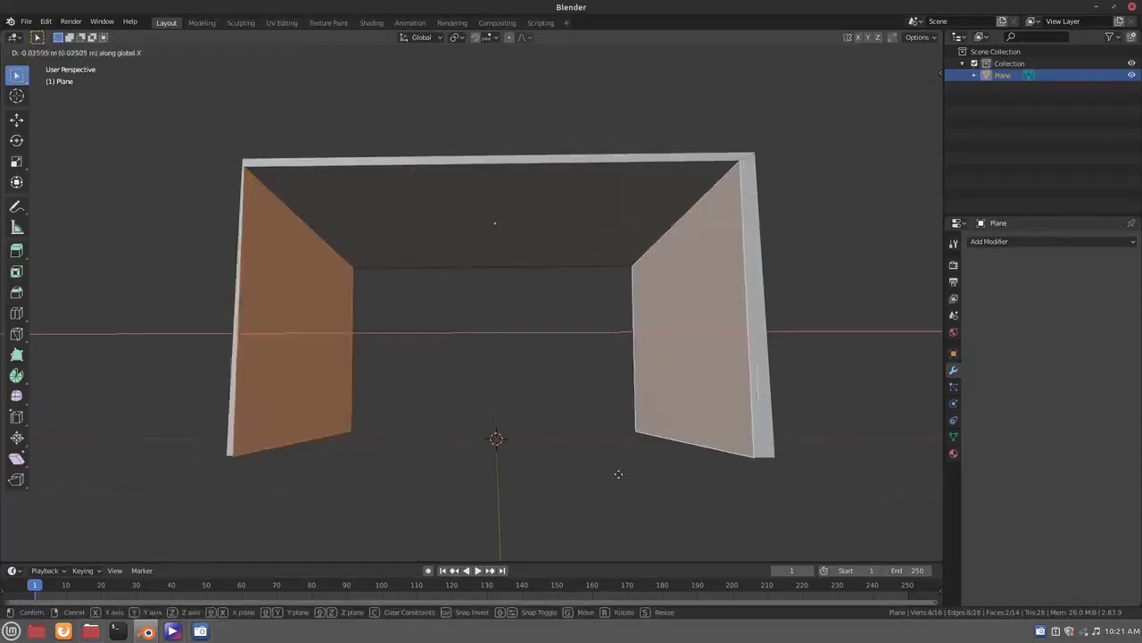
{"action": "key", "text": "Escape"}
{"action": "key", "text": "s"}
{"action": "key", "text": "x"}
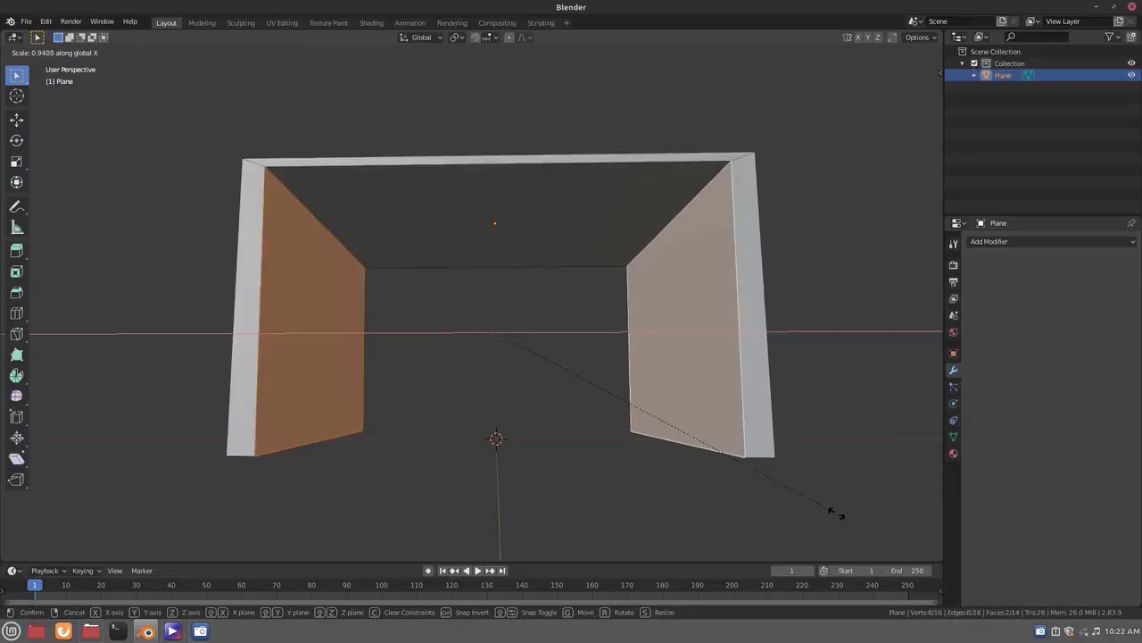
{"action": "left_click", "coordinate": [830, 508]}
Lower the inner ceiling face by 0.1143 m to deepen the top beam
{"action": "left_click", "coordinate": [575, 177]}
{"action": "key", "text": "KP_1"}
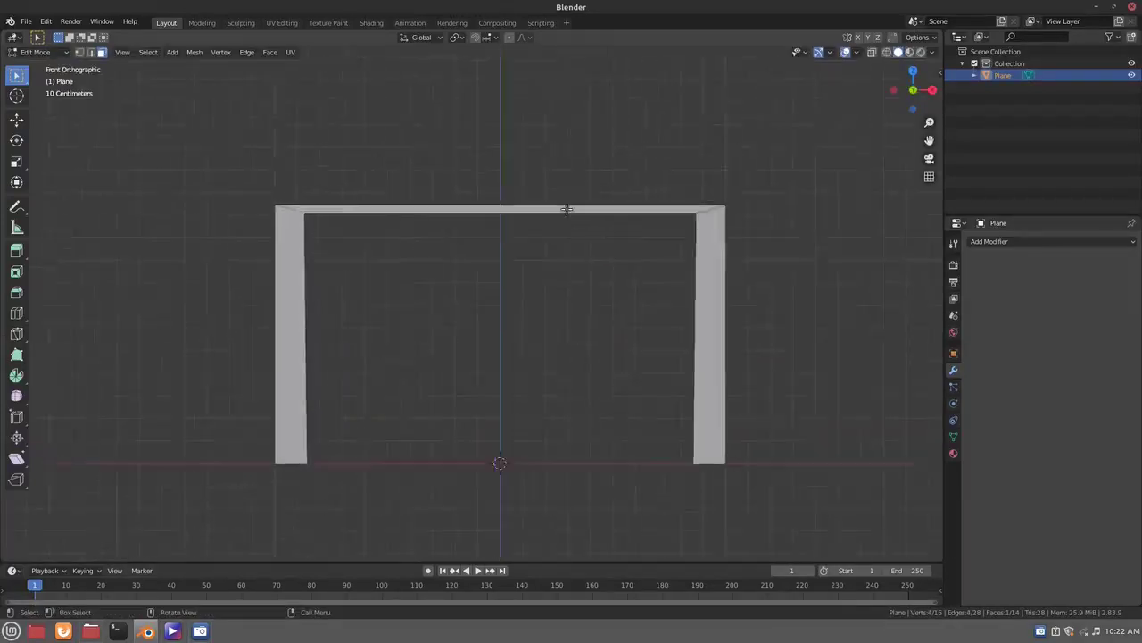
{"action": "scroll", "coordinate": [565, 209], "scroll_direction": "up", "scroll_amount": 1}
{"action": "key", "text": "g"}
{"action": "key", "text": "z"}
{"action": "left_click", "coordinate": [582, 229]}
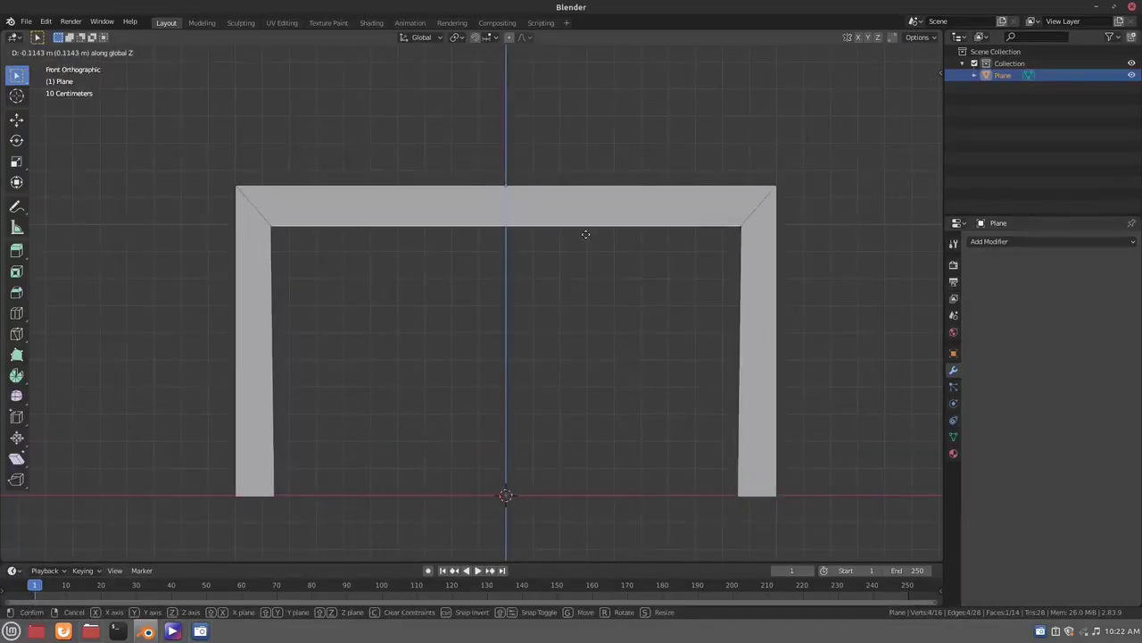
{"action": "mouse_move", "coordinate": [357, 273]}
{"action": "middle_mouse_down"}
{"action": "mouse_move", "coordinate": [390, 291]}
{"action": "mouse_move", "coordinate": [369, 314]}
{"action": "middle_mouse_up"}
Add a floor plane scaled about 2x and move it along Y beneath the doorway
{"action": "key", "text": "shift+a"}
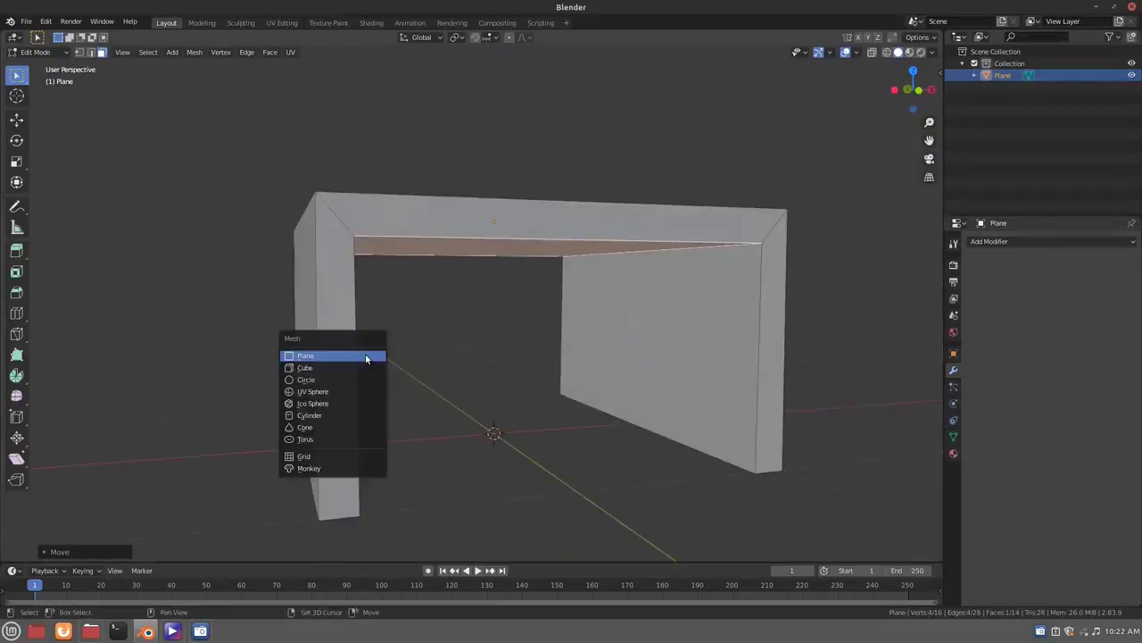
{"action": "left_click", "coordinate": [348, 354]}
{"action": "key", "text": "s"}
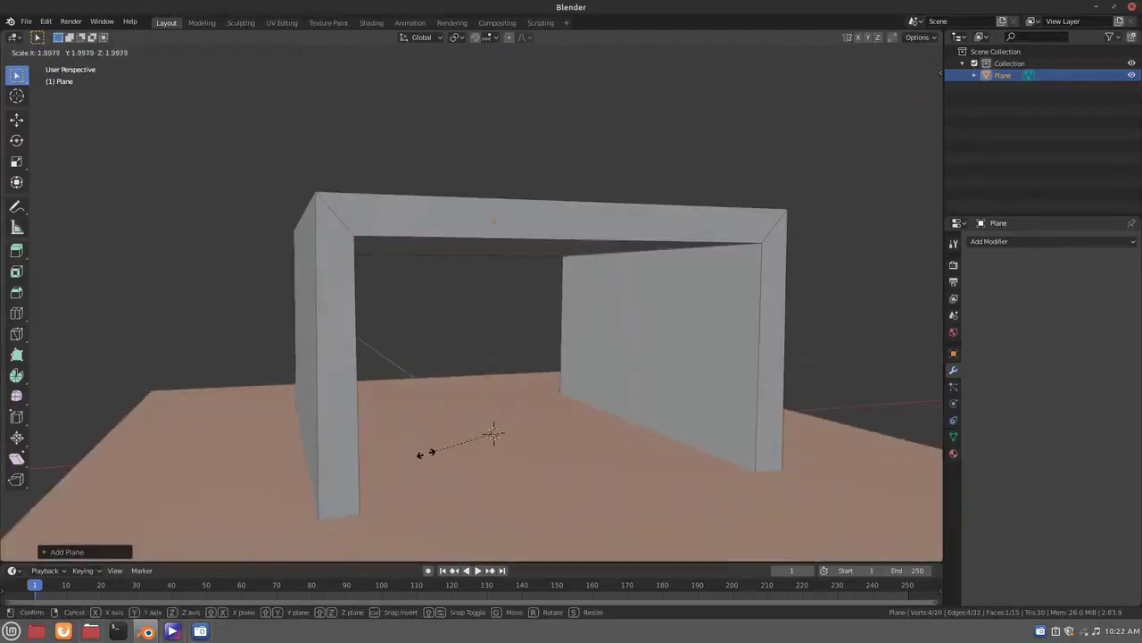
{"action": "key", "text": "Escape"}
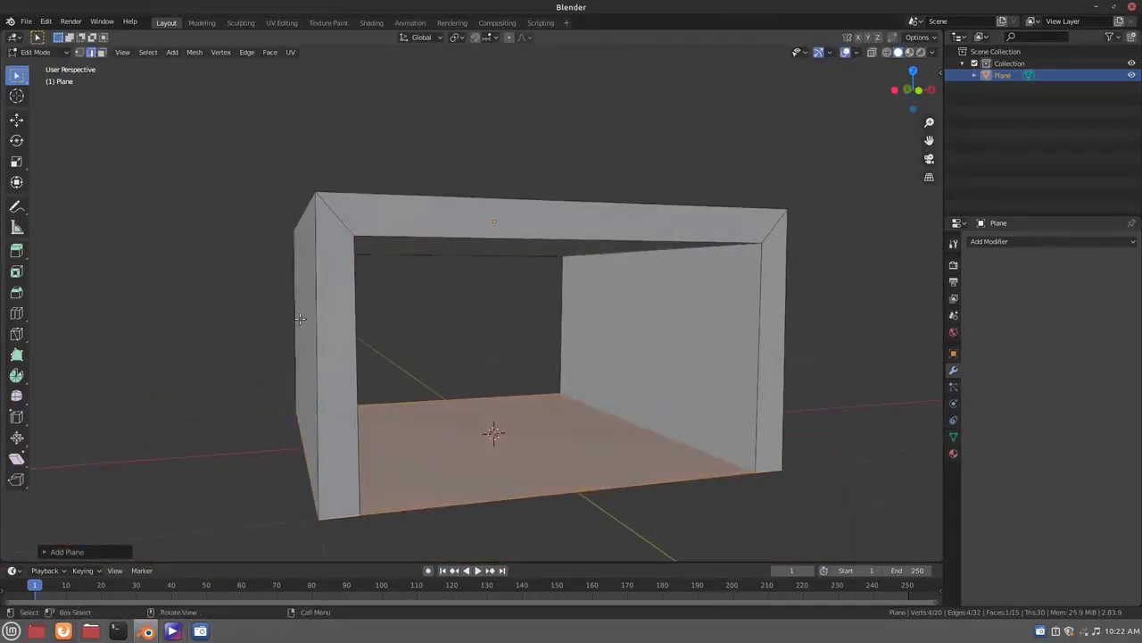
{"action": "key", "text": "Tab"}
{"action": "key", "text": "g"}
{"action": "key", "text": "y"}
{"action": "left_click", "coordinate": [378, 388]}
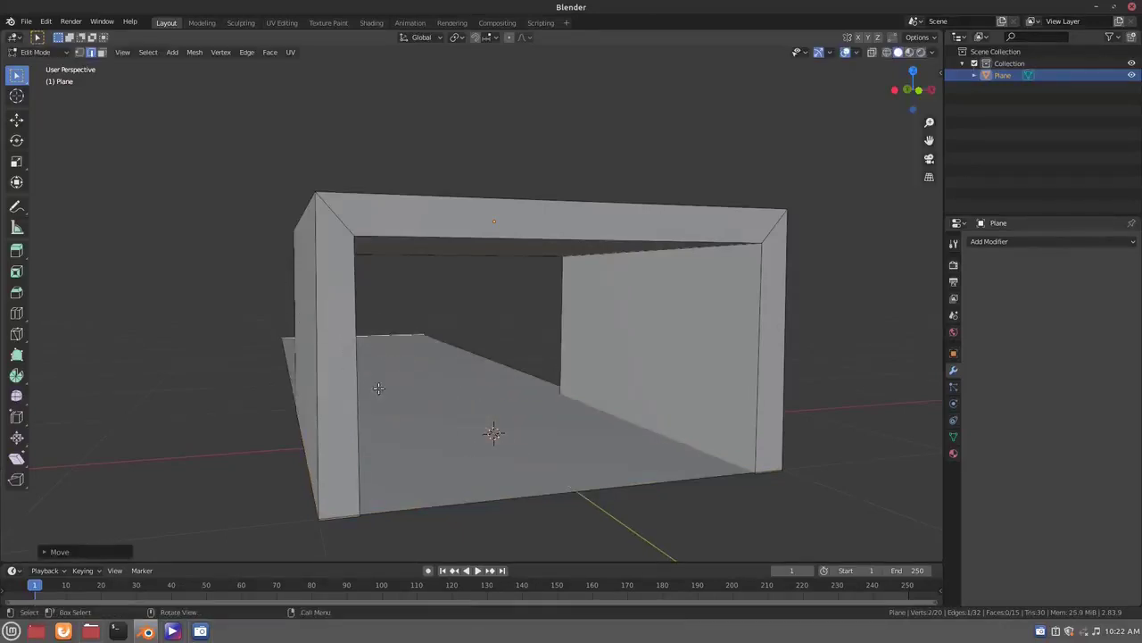
{"action": "key", "text": "Tab"}
Separate a linked part of the mesh into its own object, Plane.001
{"action": "middle_click_drag", "start_coordinate": [390, 212], "coordinate": [329, 352]}
{"action": "key", "text": "Tab"}
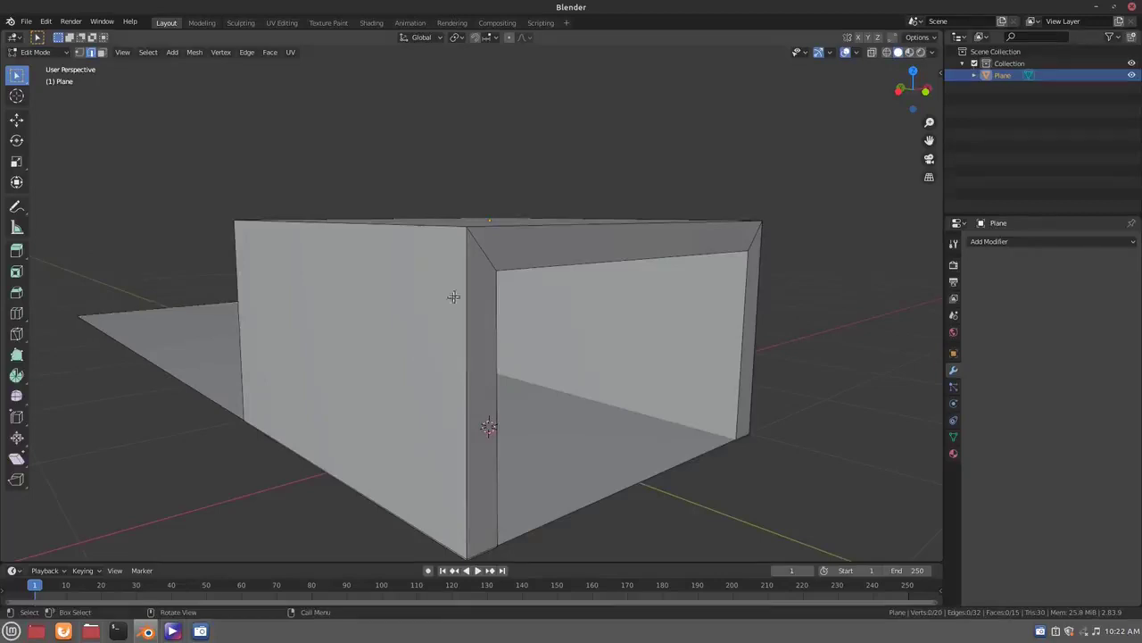
{"action": "key", "text": "l"}
{"action": "key", "text": "p"}
{"action": "left_click", "coordinate": [473, 272]}
On Plane.001, add a horizontal loop cut, scale it and lower it vertically
{"action": "key", "text": "Tab"}
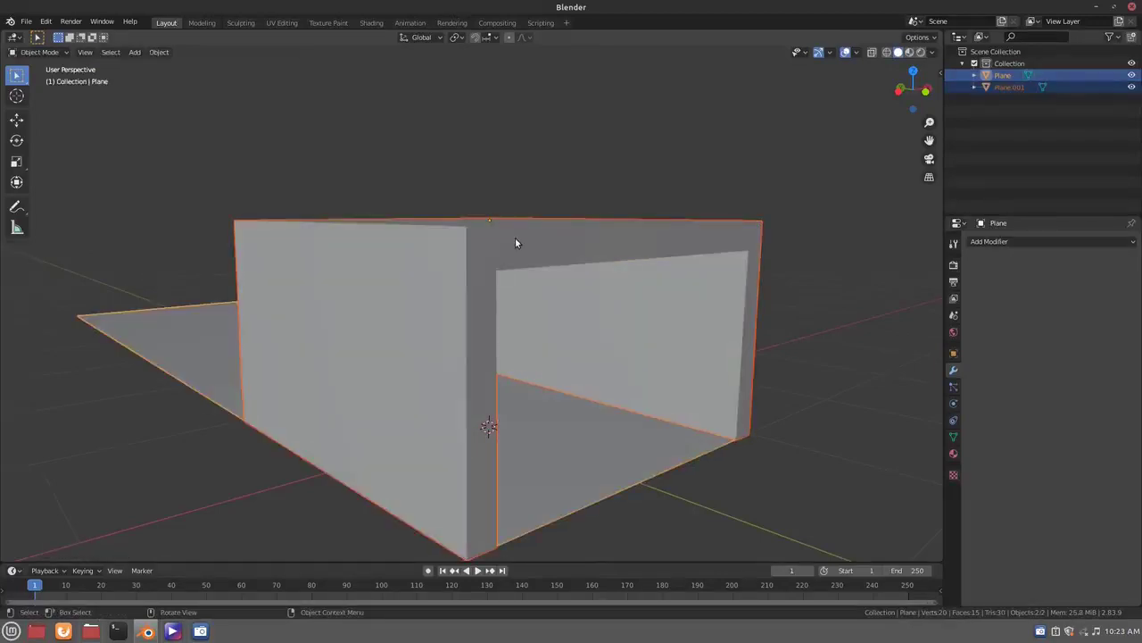
{"action": "left_click", "coordinate": [518, 229]}
{"action": "key", "text": "Tab"}
{"action": "mouse_move", "coordinate": [472, 427]}
{"action": "middle_mouse_down"}
{"action": "mouse_move", "coordinate": [479, 408]}
{"action": "mouse_move", "coordinate": [461, 374]}
{"action": "middle_mouse_up"}
{"action": "scroll", "coordinate": [513, 402], "scroll_direction": "up", "scroll_amount": 5}
{"action": "scroll", "coordinate": [513, 401], "scroll_direction": "down", "scroll_amount": 3}
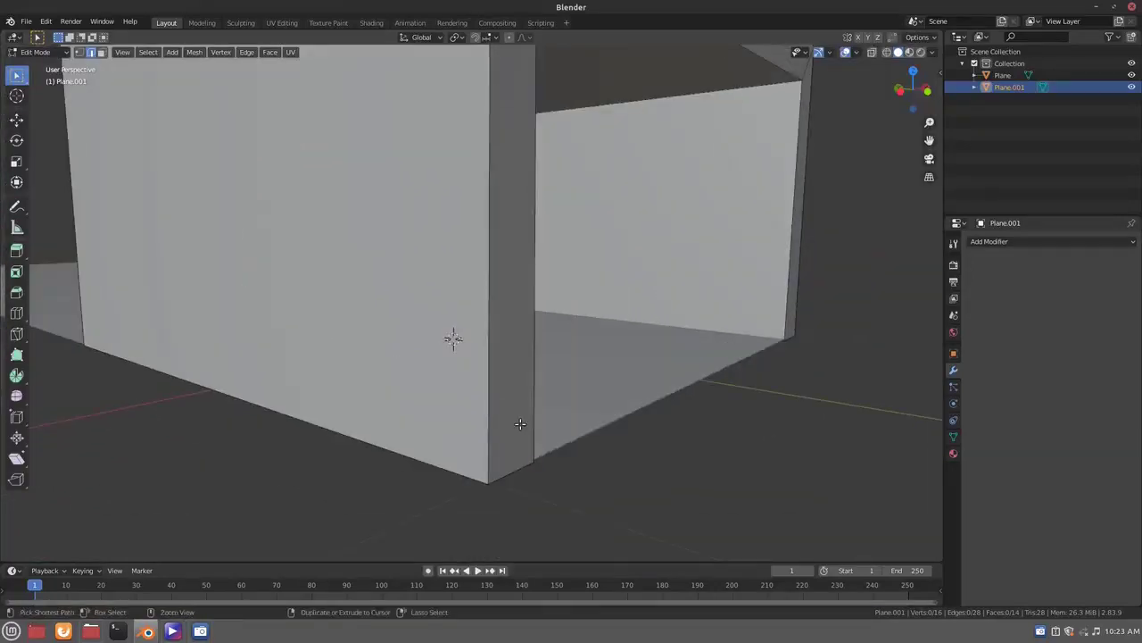
{"action": "key", "text": "ctrl+r"}
{"action": "left_click", "coordinate": [523, 420]}
{"action": "right_click", "coordinate": [523, 485]}
{"action": "key", "text": "s"}
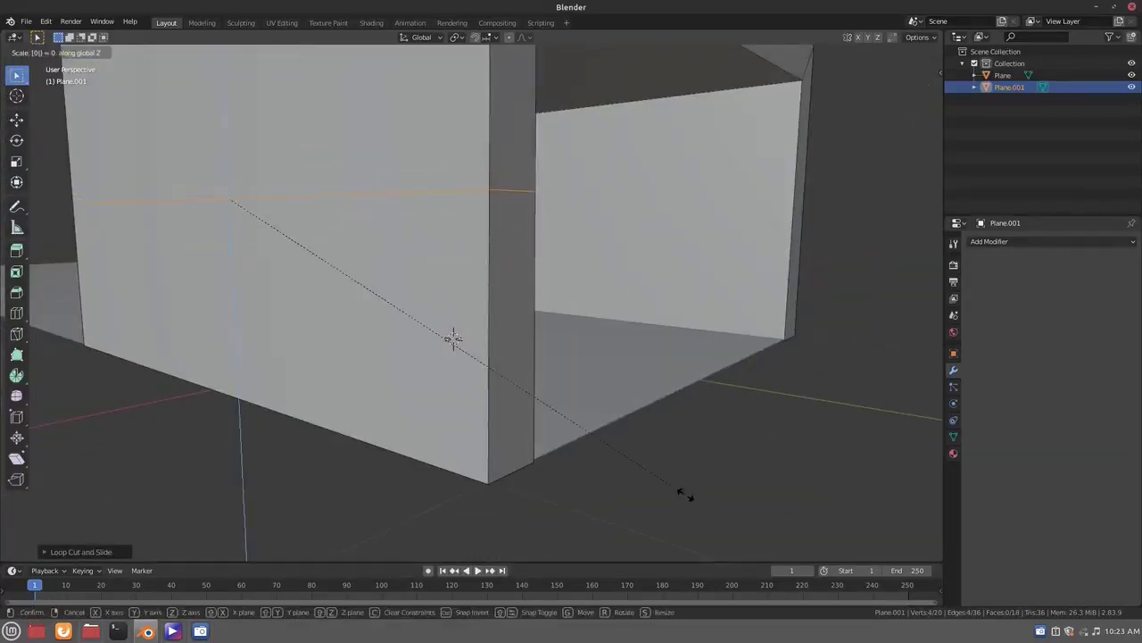
{"action": "left_click", "coordinate": [686, 486]}
{"action": "key", "text": "g"}
{"action": "key", "text": "z"}
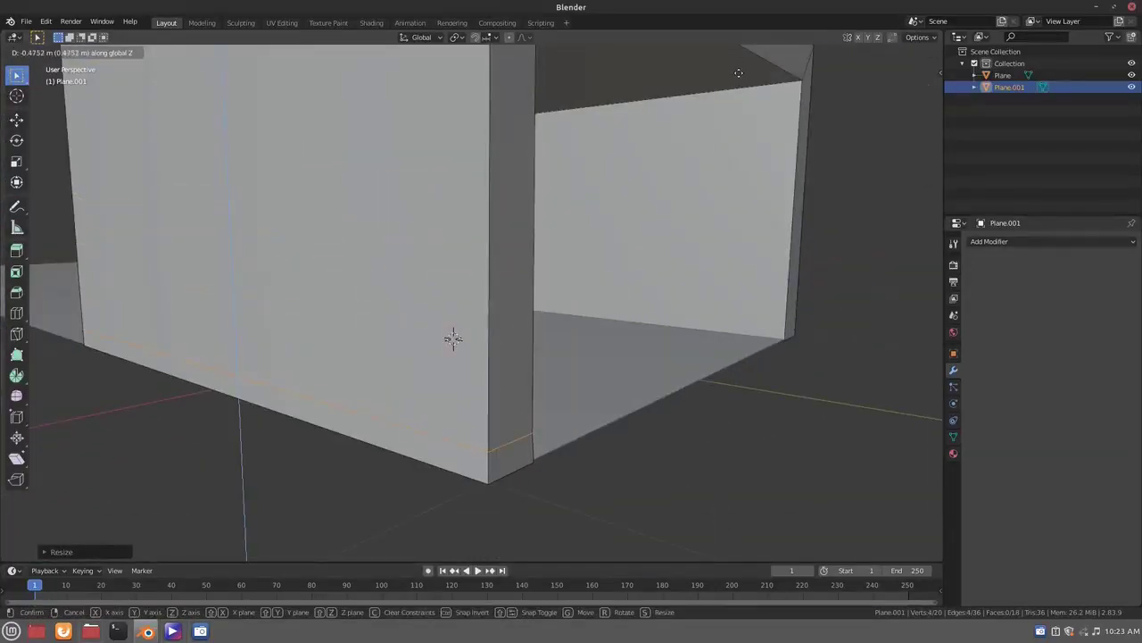
{"action": "left_click", "coordinate": [738, 73]}
Add a second loop cut near the top and lower it vertically
{"action": "key", "text": "ctrl+r"}
{"action": "left_click", "coordinate": [513, 261]}
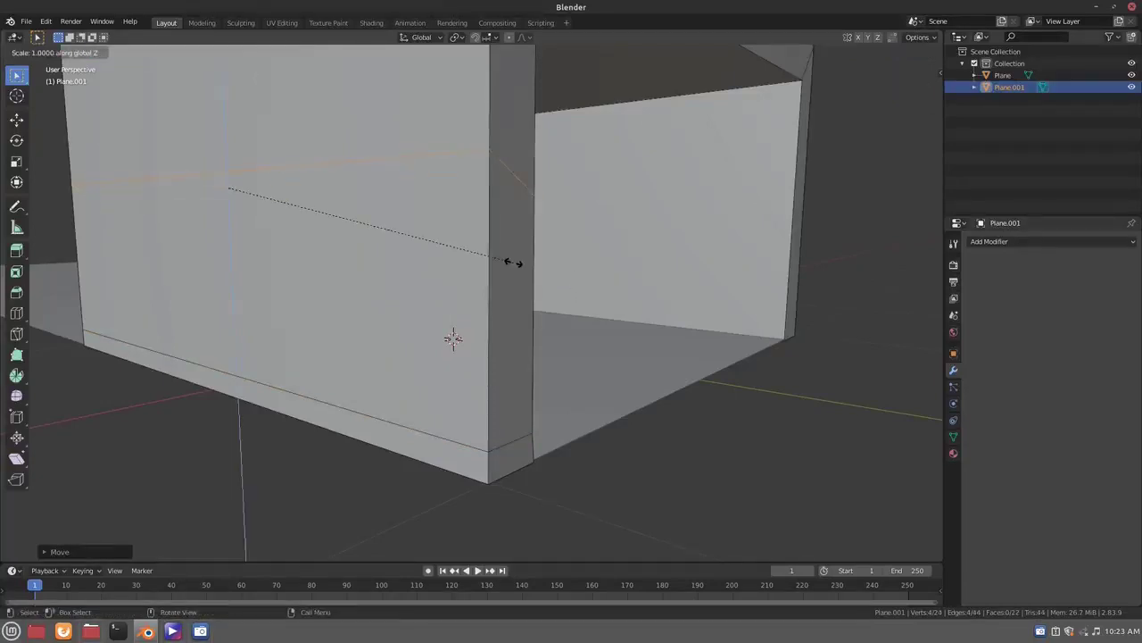
{"action": "right_click", "coordinate": [513, 261]}
{"action": "key", "text": "g"}
{"action": "key", "text": "z"}
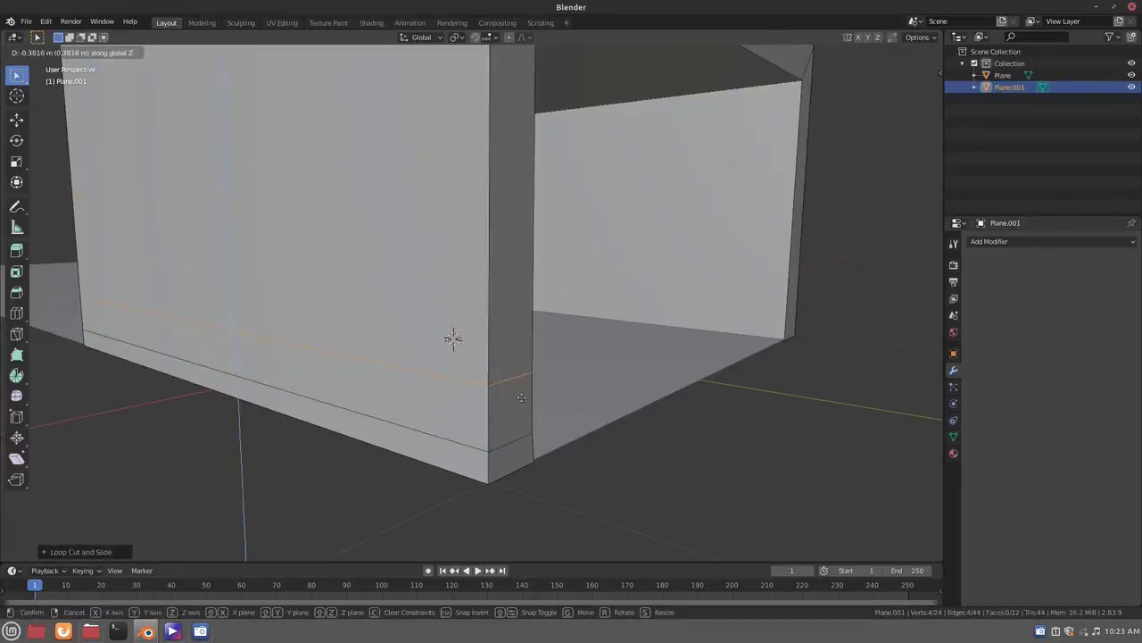
{"action": "left_click", "coordinate": [525, 408]}
Cut centred vertical loops on the pillar and a horizontal loop along the wall bottom
{"action": "key", "text": "ctrl+r"}
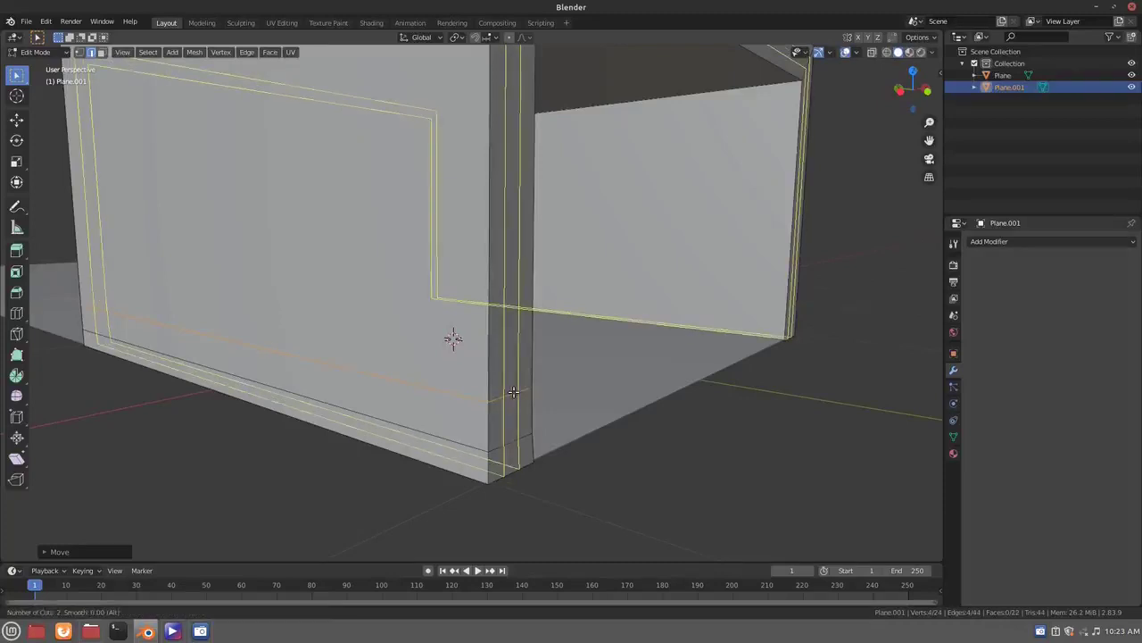
{"action": "left_click", "coordinate": [515, 388]}
{"action": "right_click", "coordinate": [515, 388]}
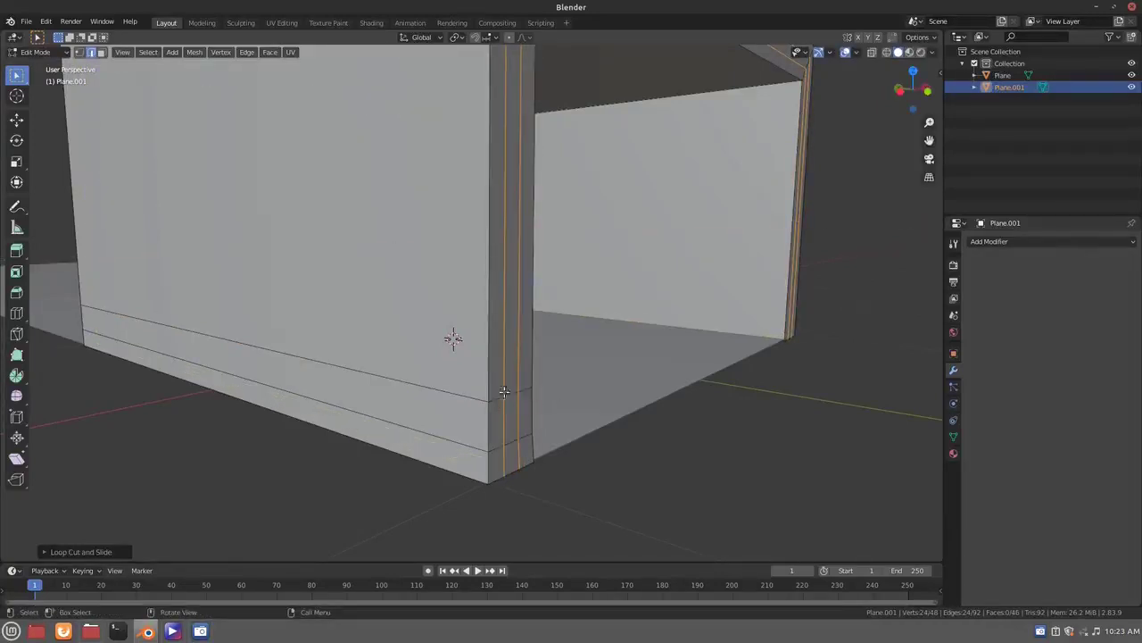
{"action": "left_click", "coordinate": [501, 384], "text": "alt"}
{"action": "left_click", "coordinate": [504, 407]}
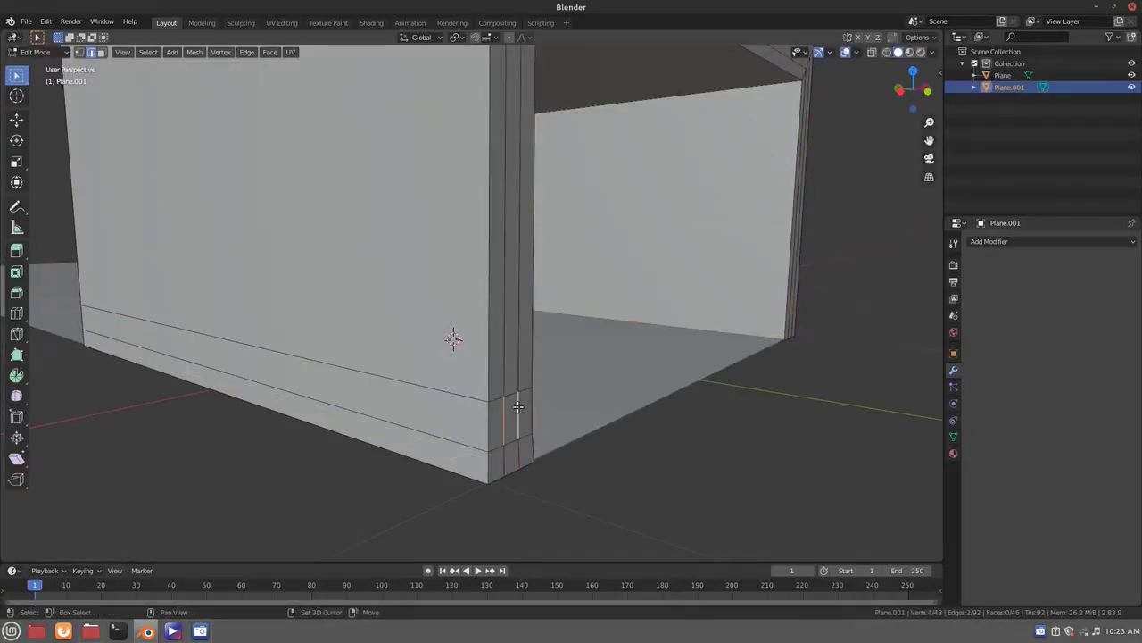
{"action": "key", "text": "s"}
{"action": "key", "text": "x"}
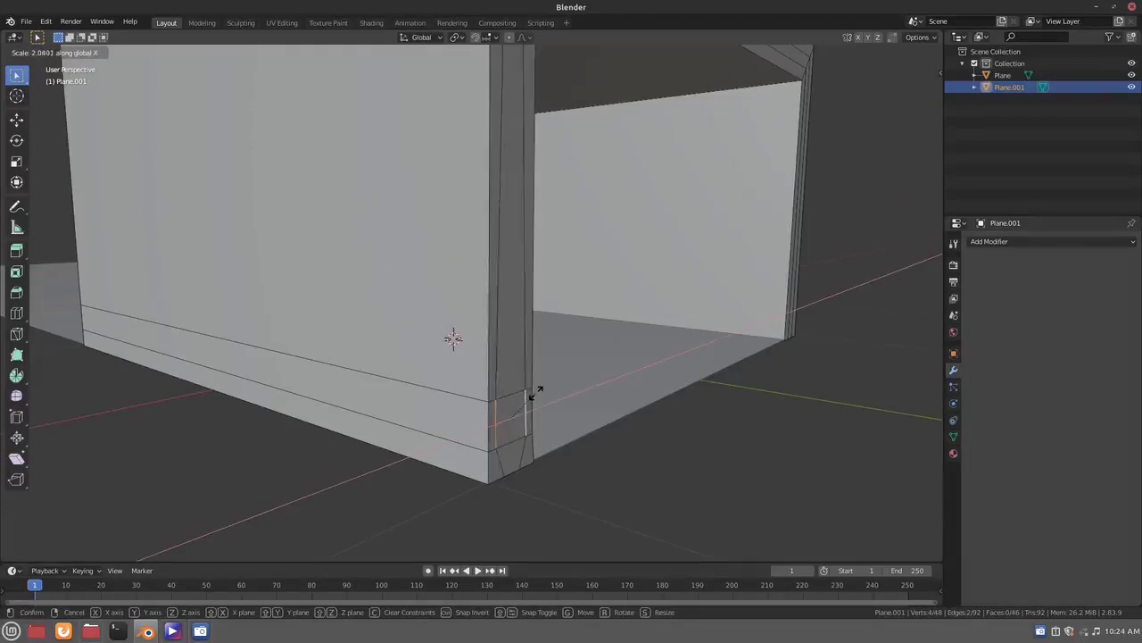
{"action": "key", "text": "Escape"}
{"action": "key", "text": "ctrl+r"}
{"action": "left_click", "coordinate": [514, 407]}
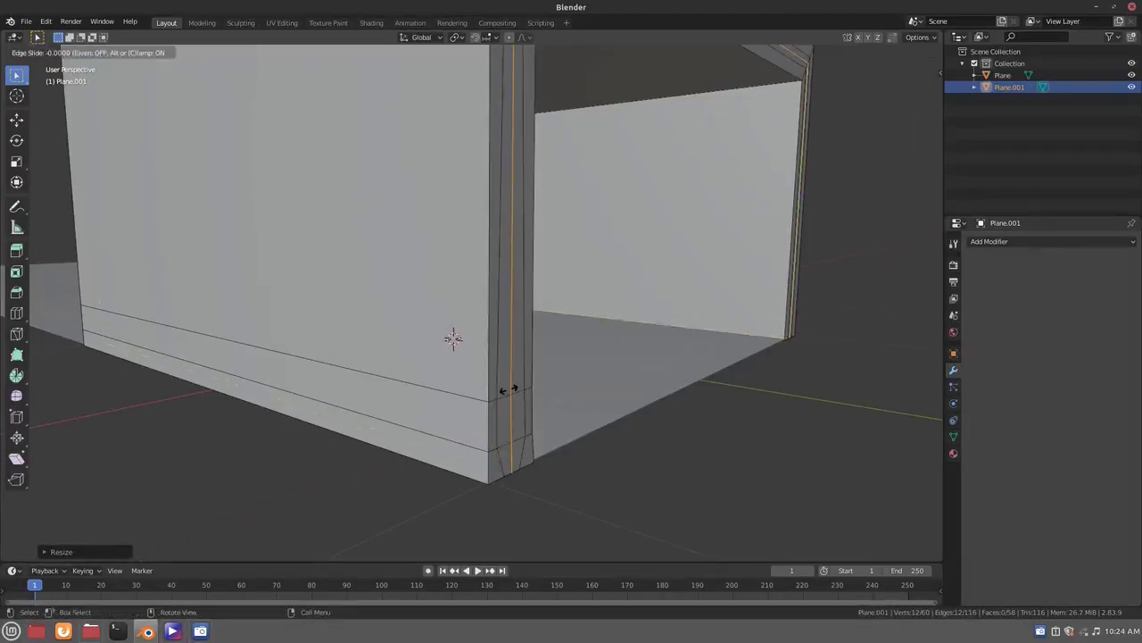
{"action": "right_click", "coordinate": [514, 406]}
{"action": "key", "text": "ctrl+r"}
Inset the face at the pillar's base corner and grow the selection around it
{"action": "key", "text": "3"}
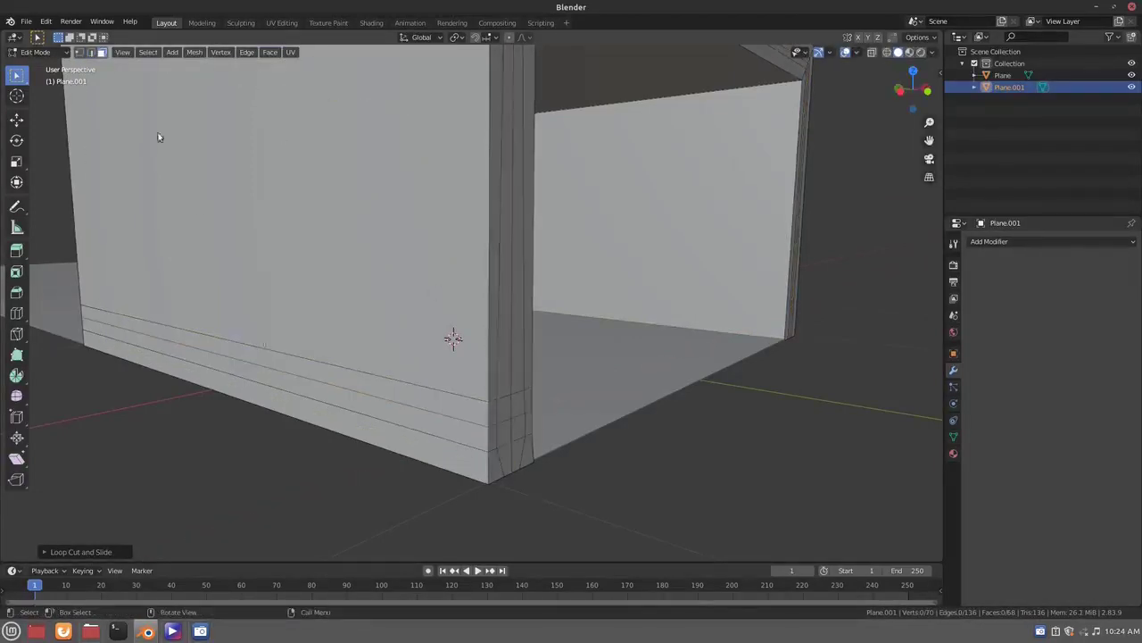
{"action": "left_click", "coordinate": [491, 413], "text": "alt+shift"}
{"action": "left_click", "coordinate": [493, 414], "text": "alt+shift"}
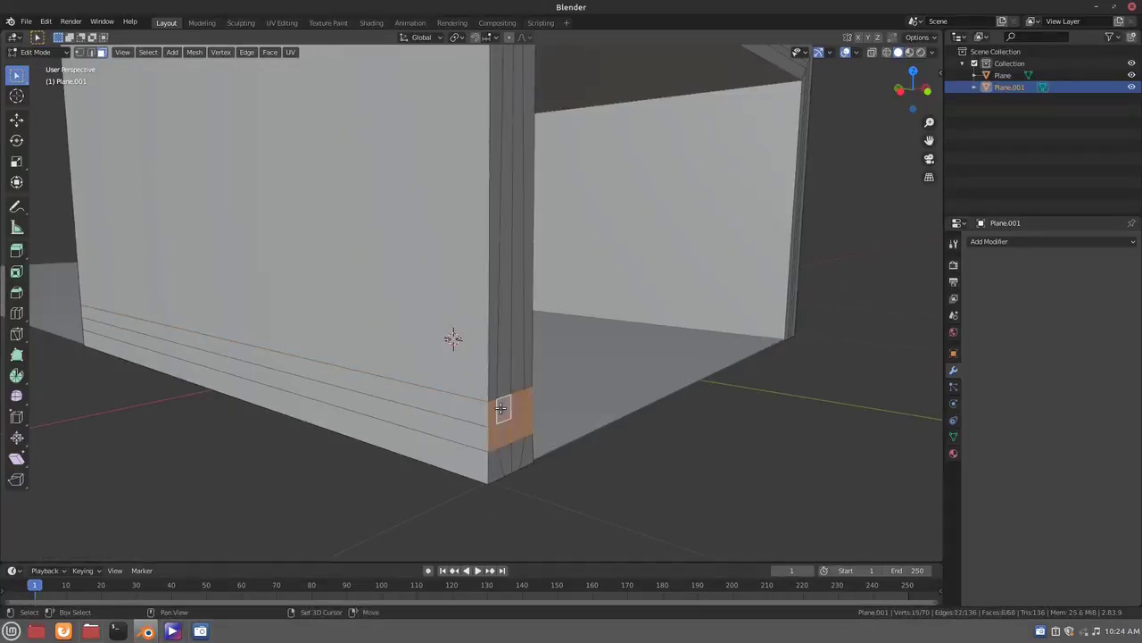
{"action": "key", "text": "i"}
{"action": "left_click", "coordinate": [467, 388]}
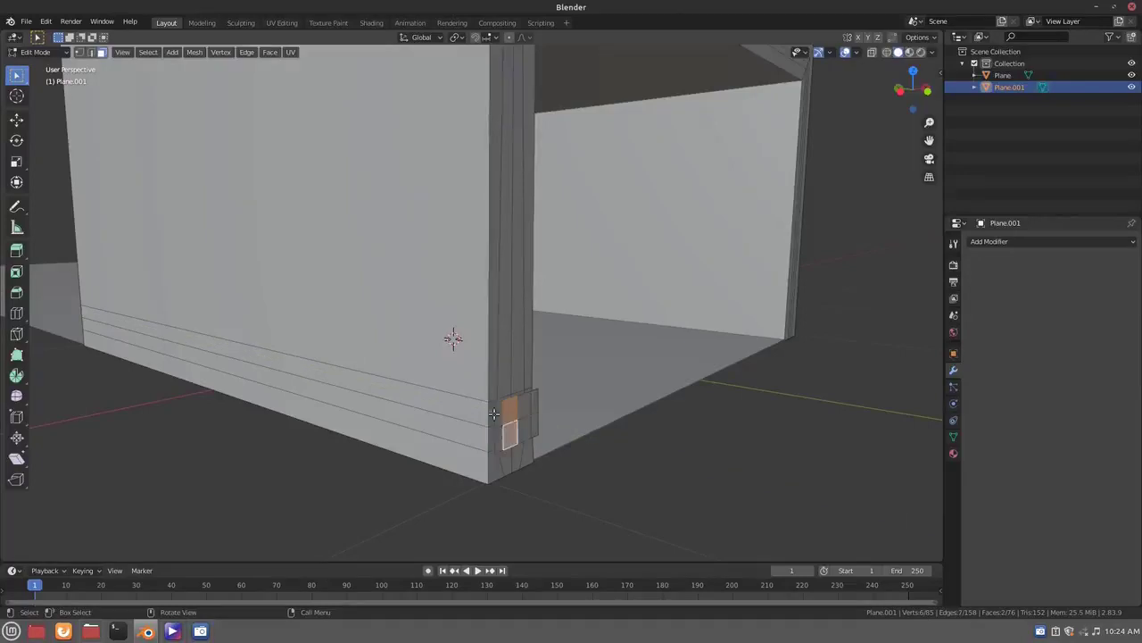
{"action": "key", "text": "ctrl+KP_Add"}
Enable the LoopTools add-on in Preferences and bring up the face context menu
{"action": "left_click", "coordinate": [41, 19]}
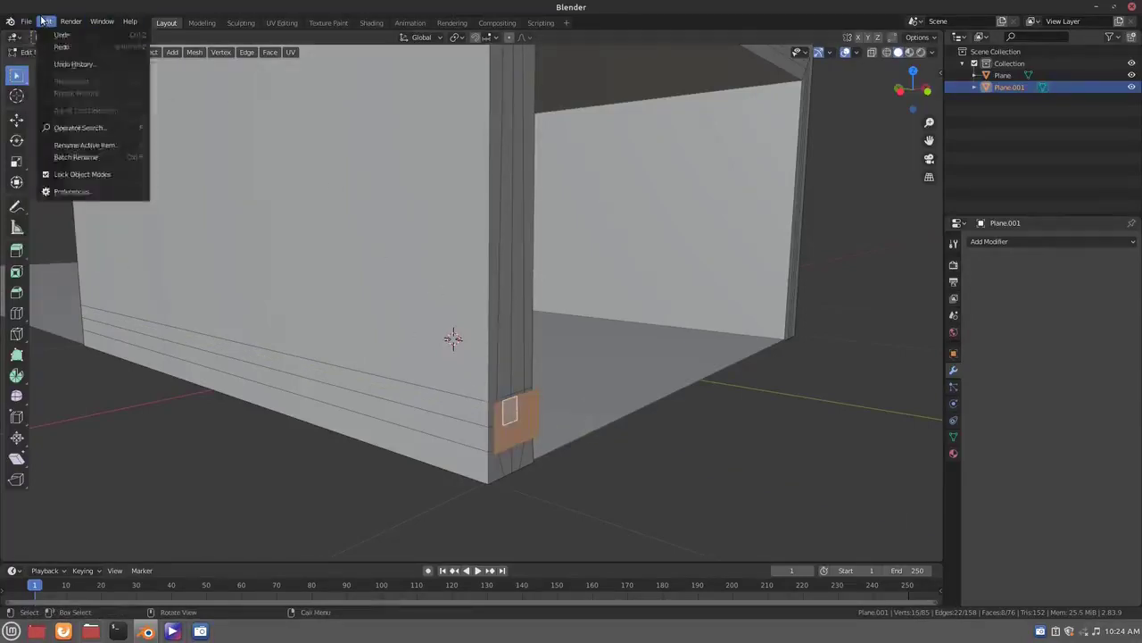
{"action": "left_click", "coordinate": [94, 193]}
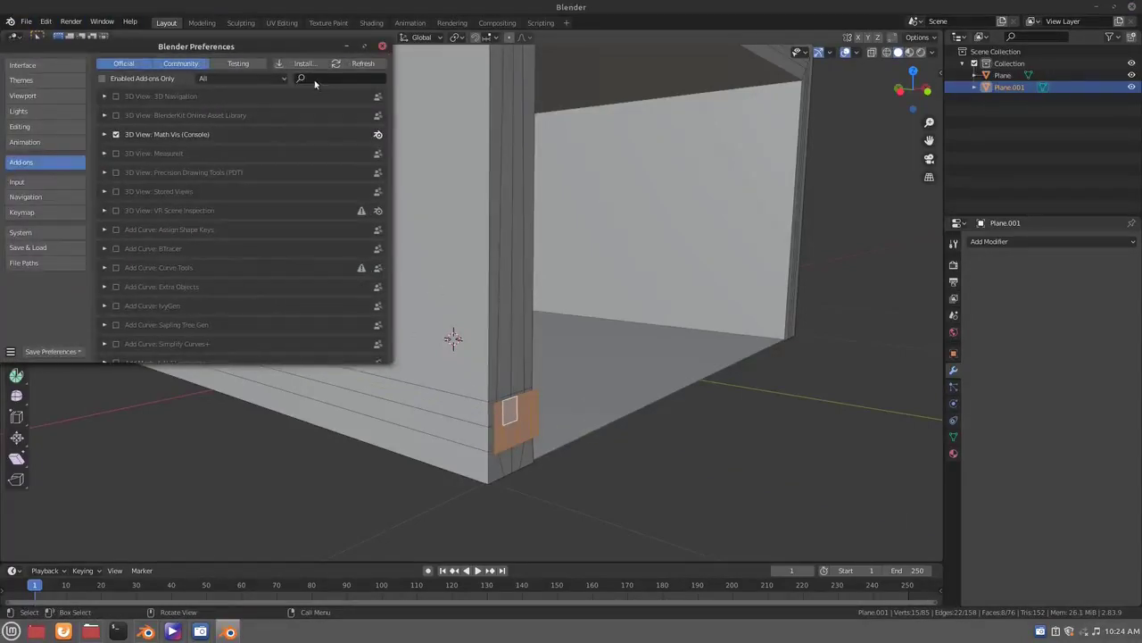
{"action": "left_click", "coordinate": [313, 79]}
{"action": "type", "text": "loop"}
{"action": "left_click", "coordinate": [382, 45]}
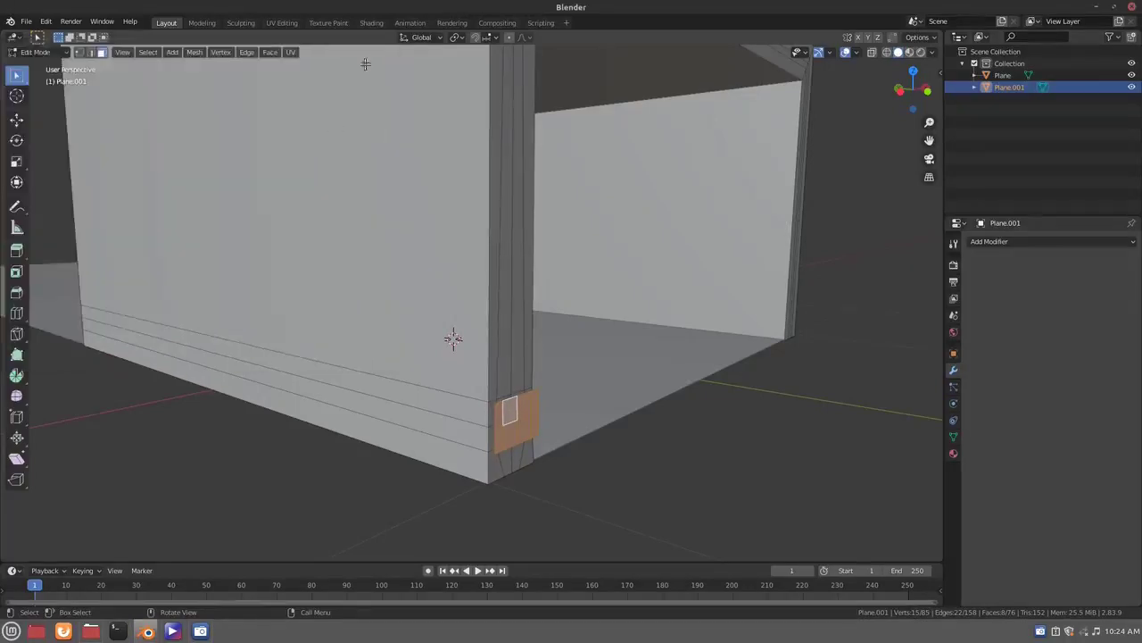
{"action": "right_click", "coordinate": [683, 325]}
Round the selected pillar face into a circle with LoopTools and shrink it
{"action": "left_click", "coordinate": [776, 339]}
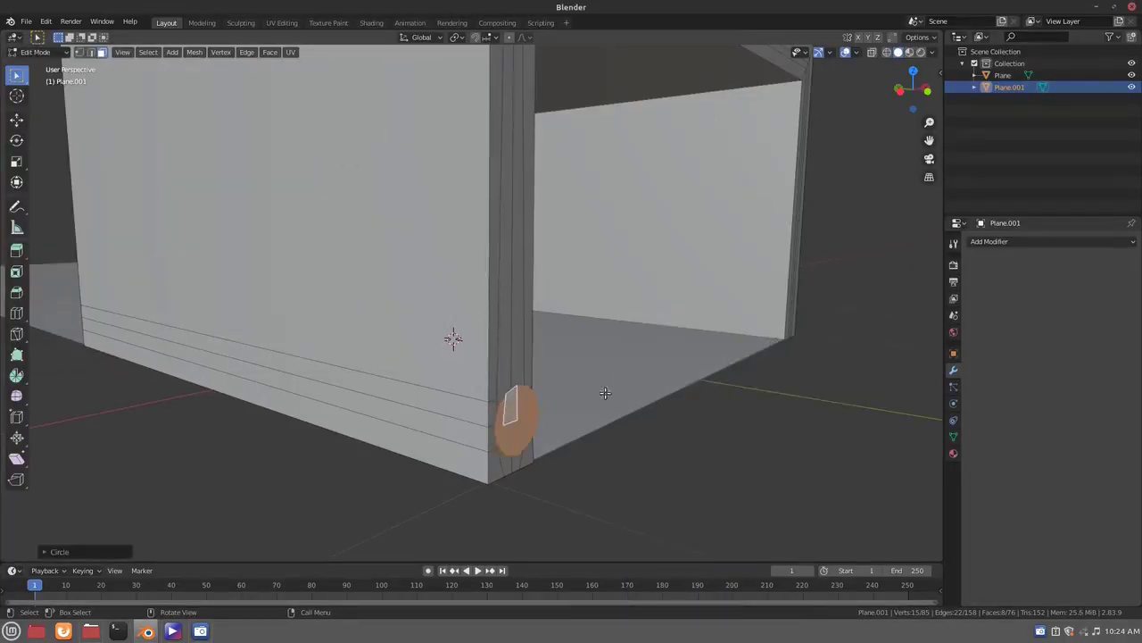
{"action": "key", "text": "KP_1"}
{"action": "scroll", "coordinate": [523, 371], "scroll_direction": "down", "scroll_amount": 2}
{"action": "scroll", "coordinate": [522, 365], "scroll_direction": "up", "scroll_amount": 3}
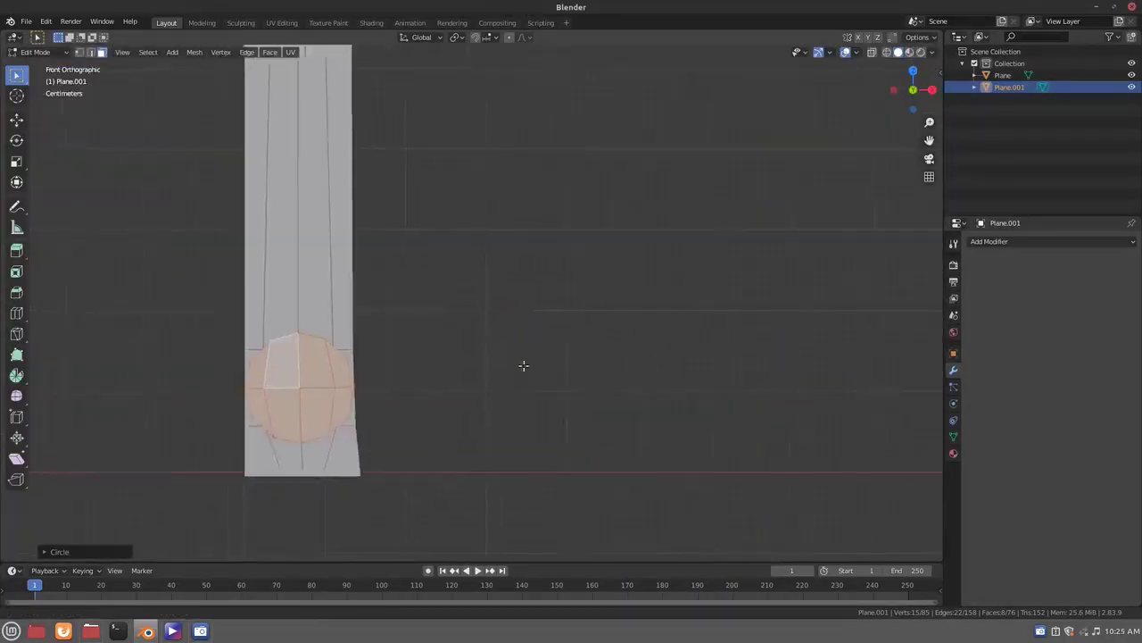
{"action": "middle_click_drag", "start_coordinate": [522, 365], "coordinate": [633, 479], "text": "shift"}
{"action": "key", "text": "s"}
{"action": "left_click", "coordinate": [559, 447]}
Separate the circle face into a new object, Plane.002
{"action": "mouse_move", "coordinate": [558, 446]}
{"action": "middle_mouse_down"}
{"action": "mouse_move", "coordinate": [374, 402]}
{"action": "mouse_move", "coordinate": [544, 442]}
{"action": "middle_mouse_up"}
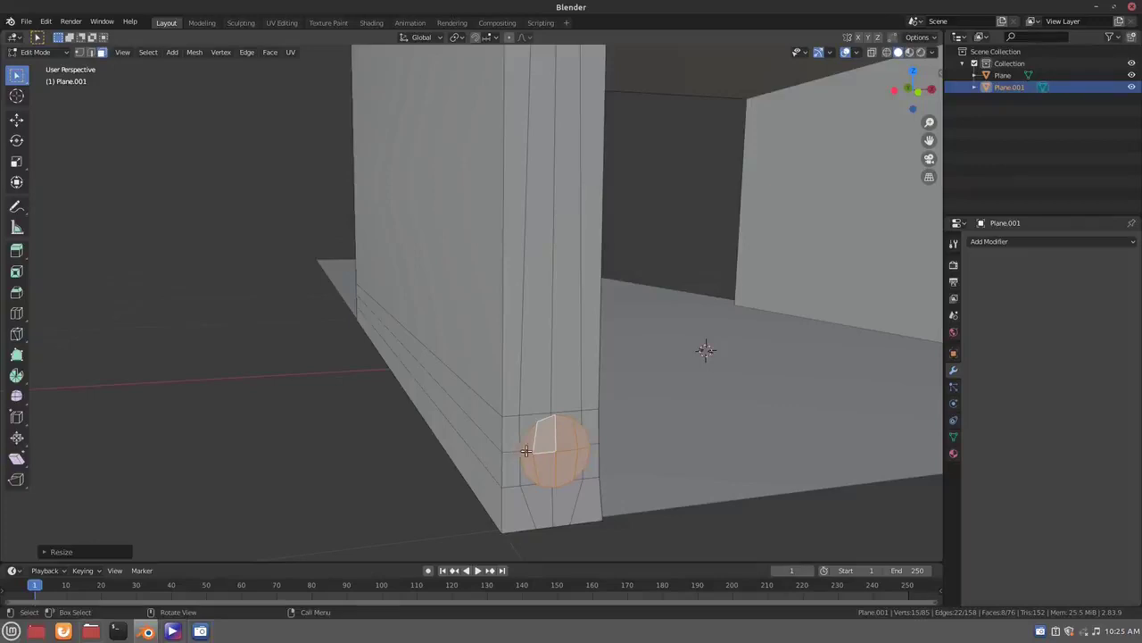
{"action": "key", "text": "p"}
{"action": "left_click", "coordinate": [567, 448]}
Scale the circle face slightly and add a Subdivision Surface modifier to it
{"action": "key", "text": "Tab"}
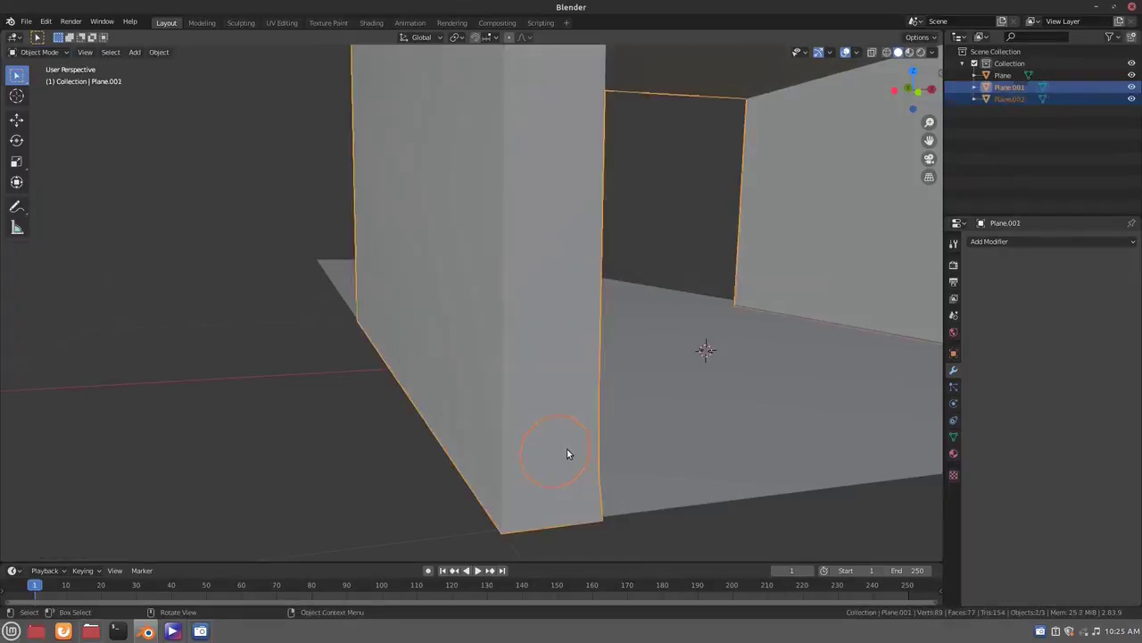
{"action": "key", "text": "Tab"}
{"action": "key", "text": "a"}
{"action": "key", "text": "s"}
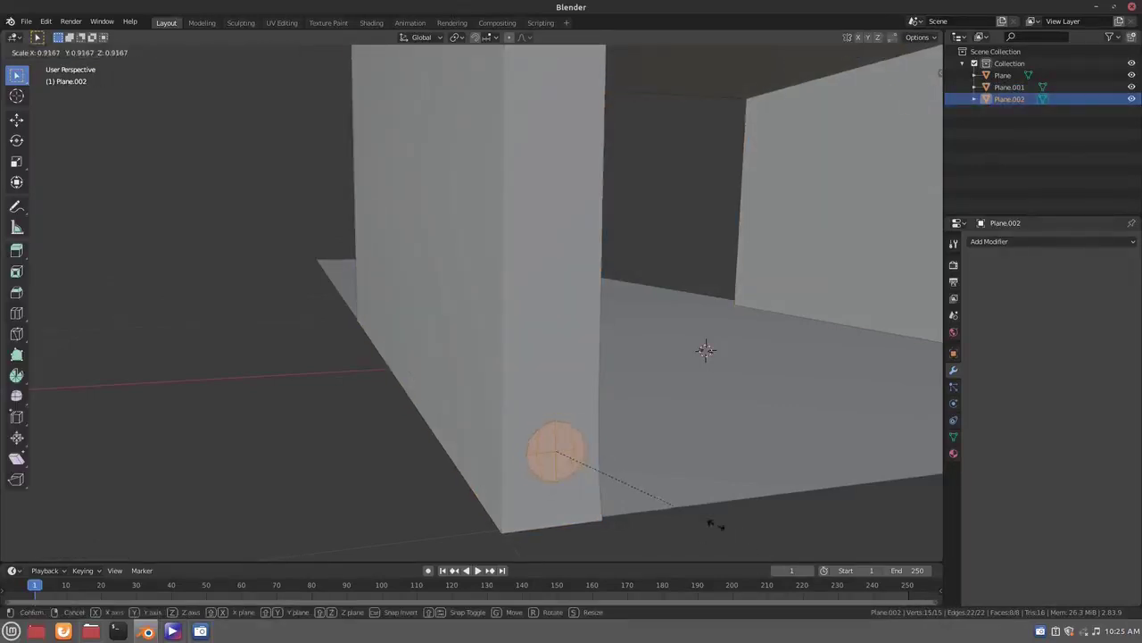
{"action": "left_click", "coordinate": [714, 526]}
{"action": "left_click", "coordinate": [996, 241]}
{"action": "left_click", "coordinate": [922, 444]}
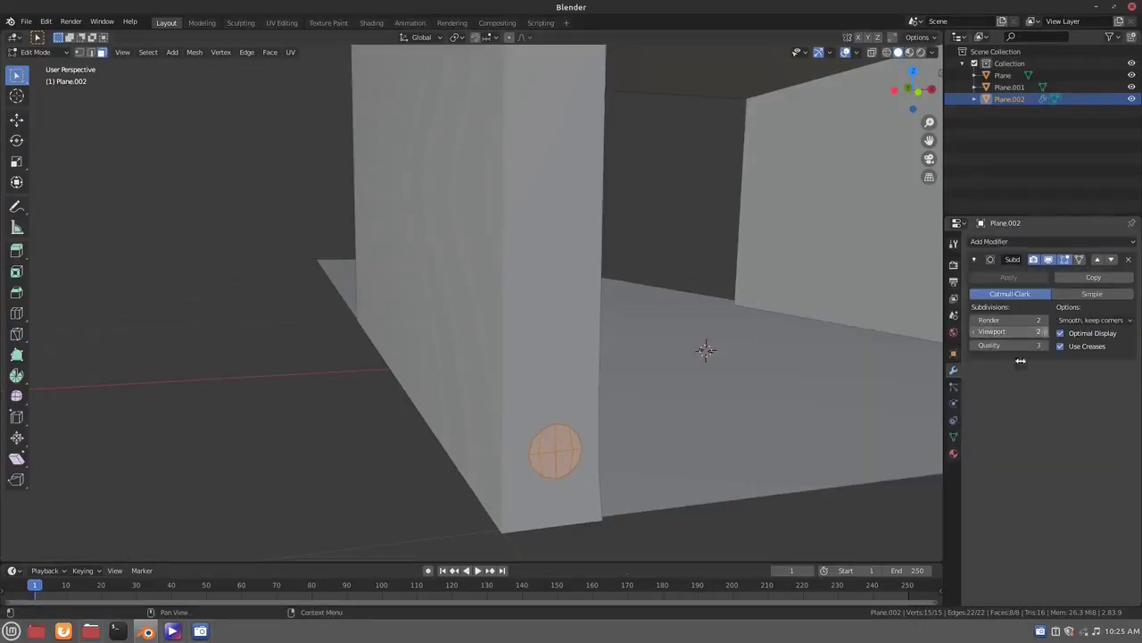
Extrude the circle face outward, shrink it, and move it along Y
{"action": "scroll", "coordinate": [823, 377], "scroll_direction": "up", "scroll_amount": 3}
{"action": "middle_click_drag", "start_coordinate": [824, 377], "coordinate": [619, 369], "text": "shift"}
{"action": "scroll", "coordinate": [615, 365], "scroll_direction": "up", "scroll_amount": 2}
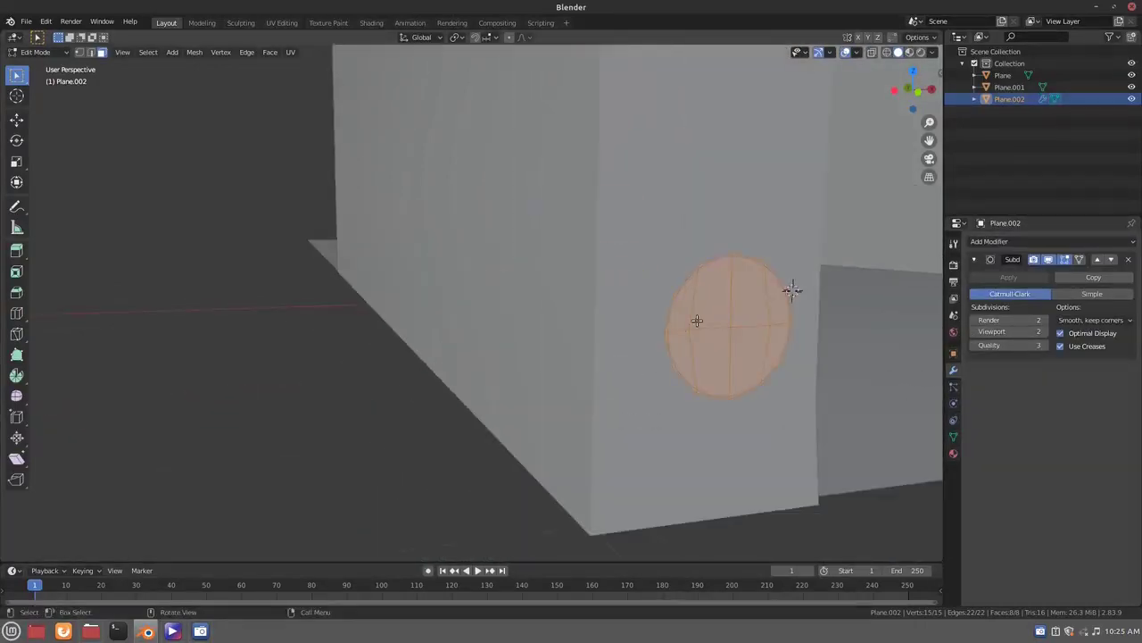
{"action": "key", "text": "e"}
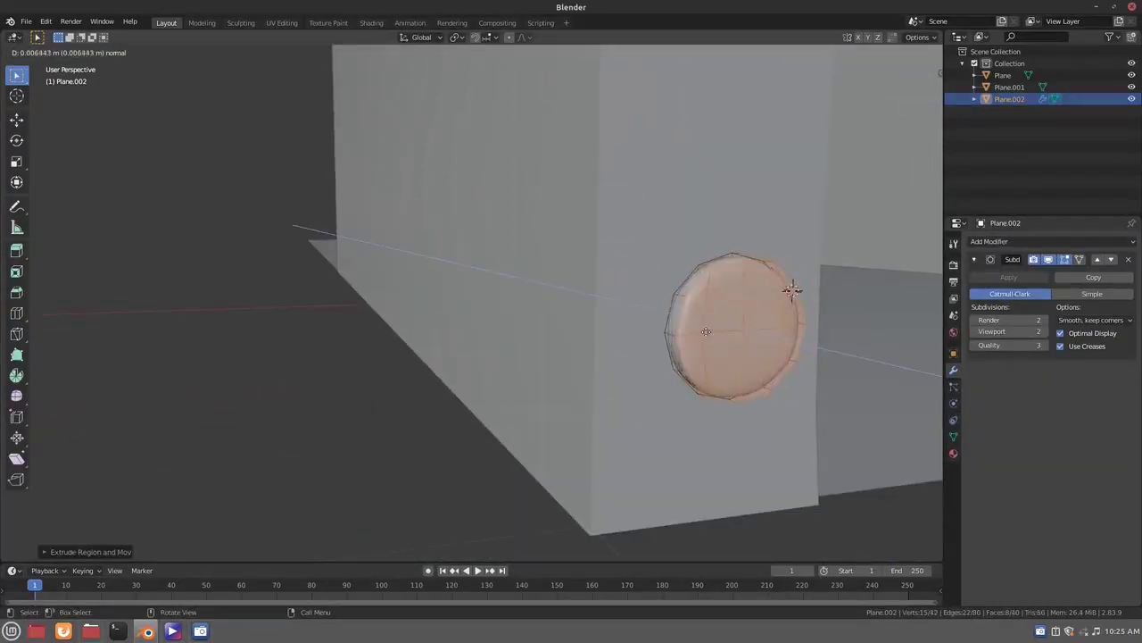
{"action": "left_click", "coordinate": [704, 331]}
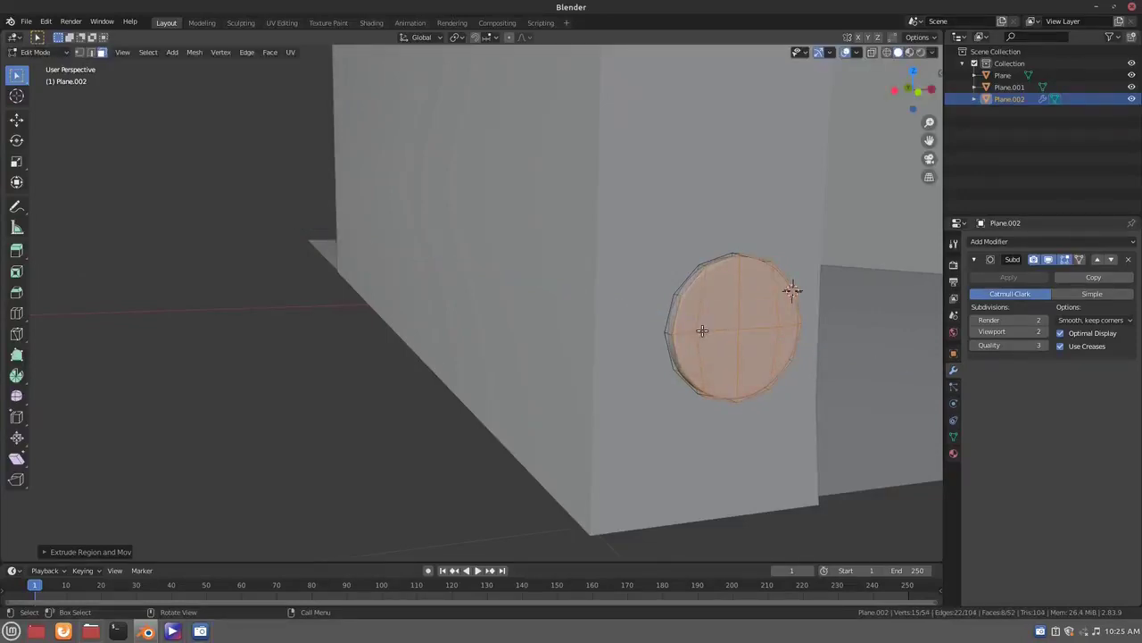
{"action": "key", "text": "s"}
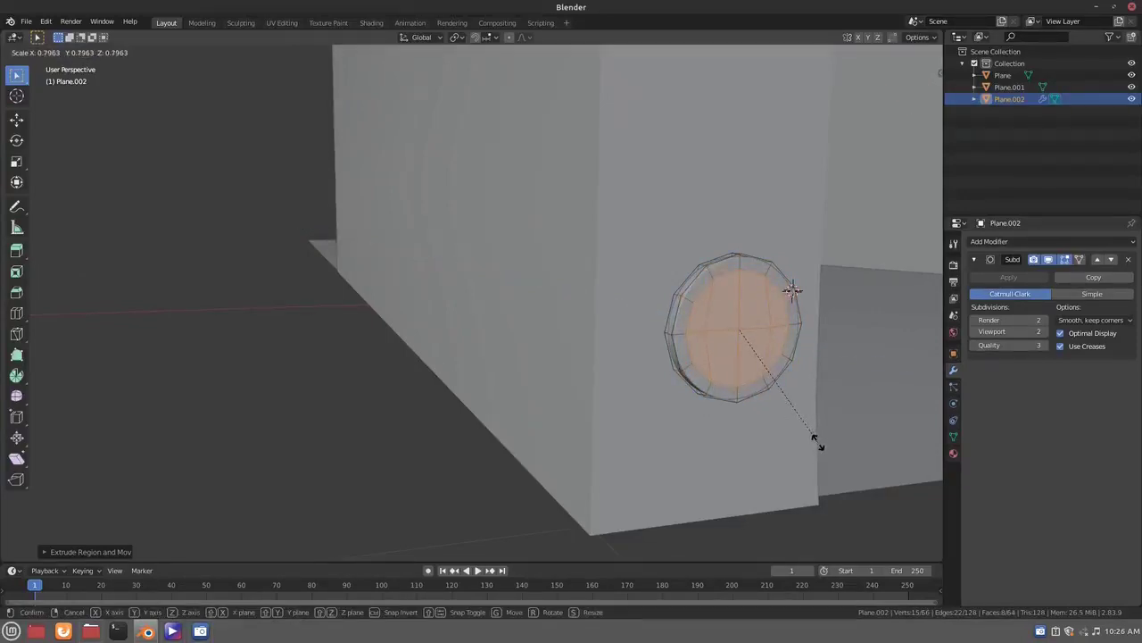
{"action": "left_click", "coordinate": [815, 443]}
{"action": "key", "text": "g"}
{"action": "key", "text": "y"}
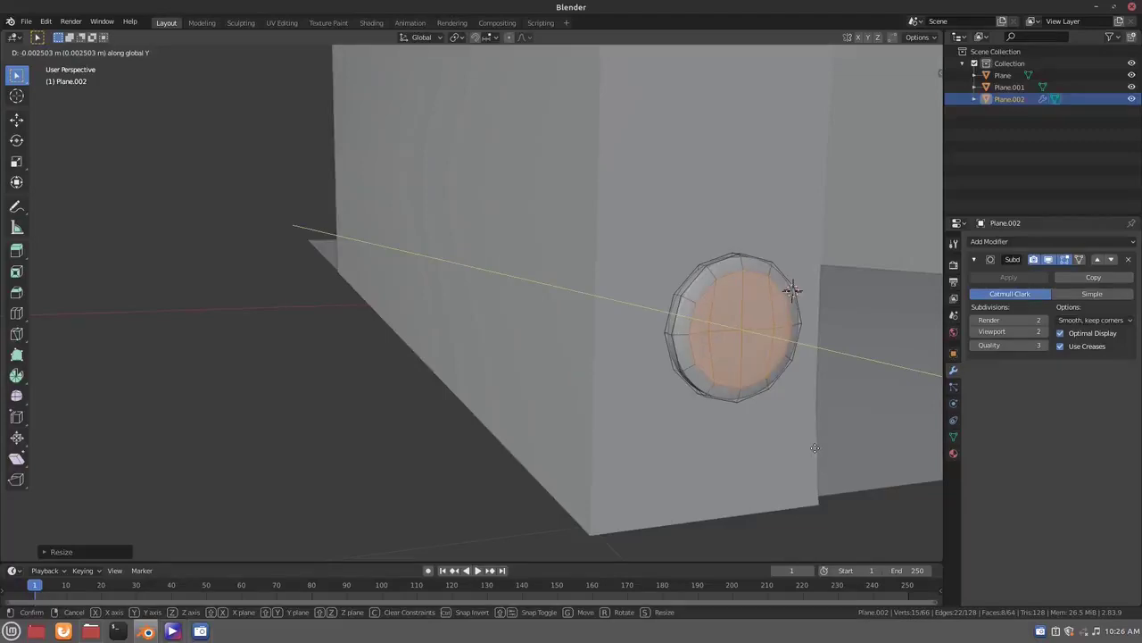
{"action": "left_click", "coordinate": [815, 446]}
Extrude and scale two more rings off the end face
{"action": "key", "text": "e"}
{"action": "right_click", "coordinate": [777, 442]}
{"action": "key", "text": "s"}
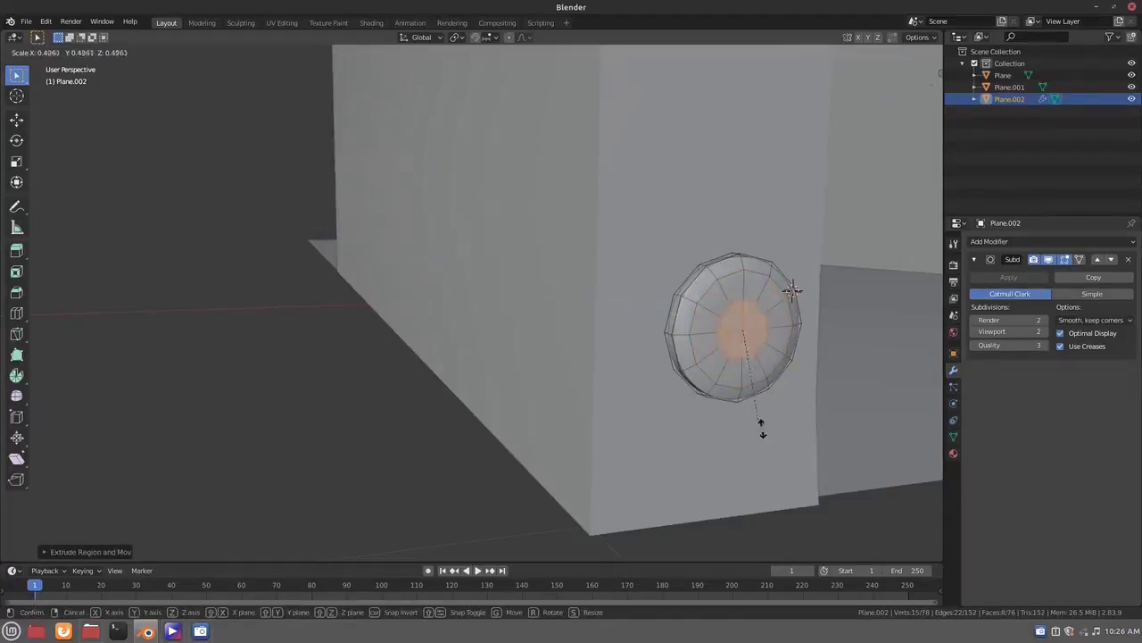
{"action": "left_click", "coordinate": [774, 440]}
{"action": "key", "text": "e"}
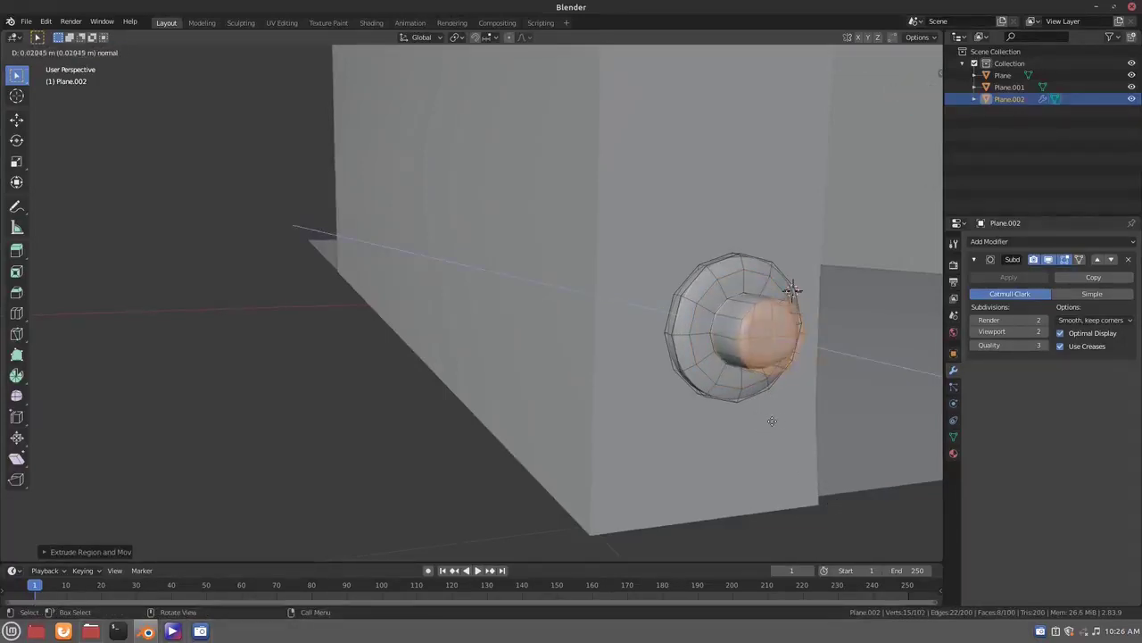
{"action": "left_click", "coordinate": [769, 418]}
{"action": "key", "text": "s"}
{"action": "left_click", "coordinate": [830, 484]}
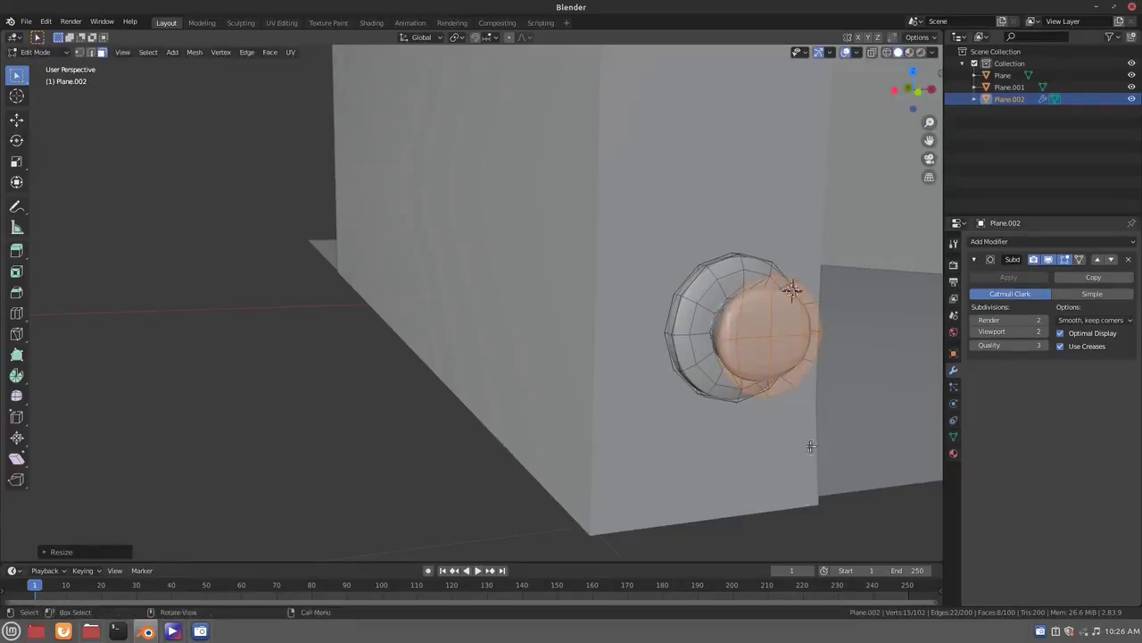
Add further extruded rings, enlarging one and pushing a shrunken face inward
{"action": "key", "text": "e"}
{"action": "right_click", "coordinate": [759, 371]}
{"action": "key", "text": "e"}
{"action": "right_click", "coordinate": [825, 463]}
{"action": "key", "text": "s"}
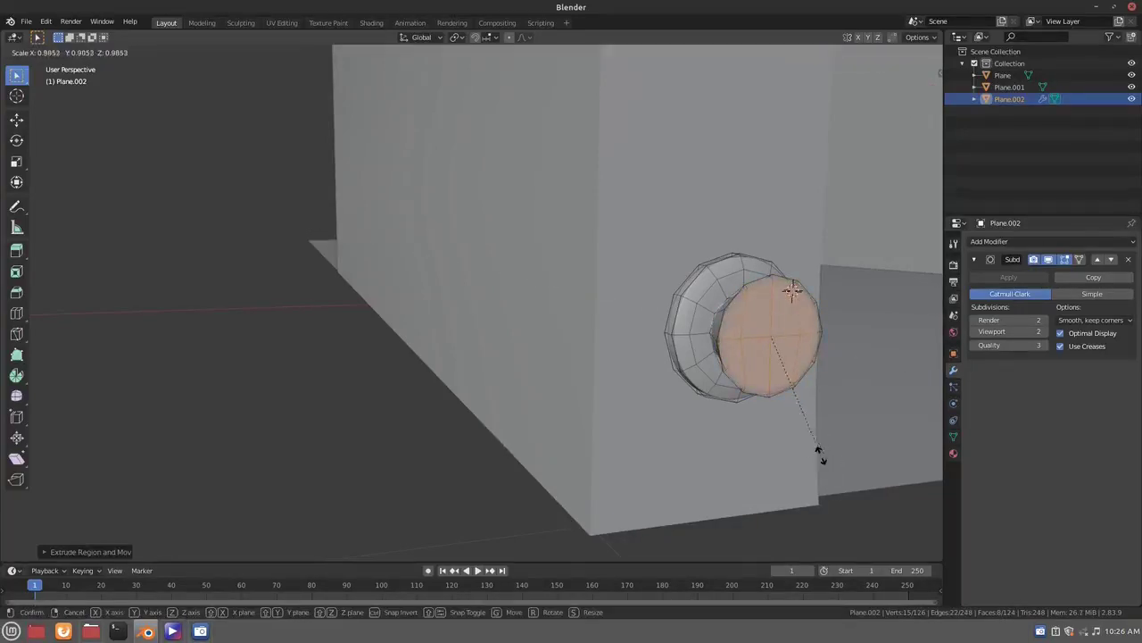
{"action": "left_click", "coordinate": [817, 454]}
{"action": "key", "text": "e"}
{"action": "left_click", "coordinate": [827, 469]}
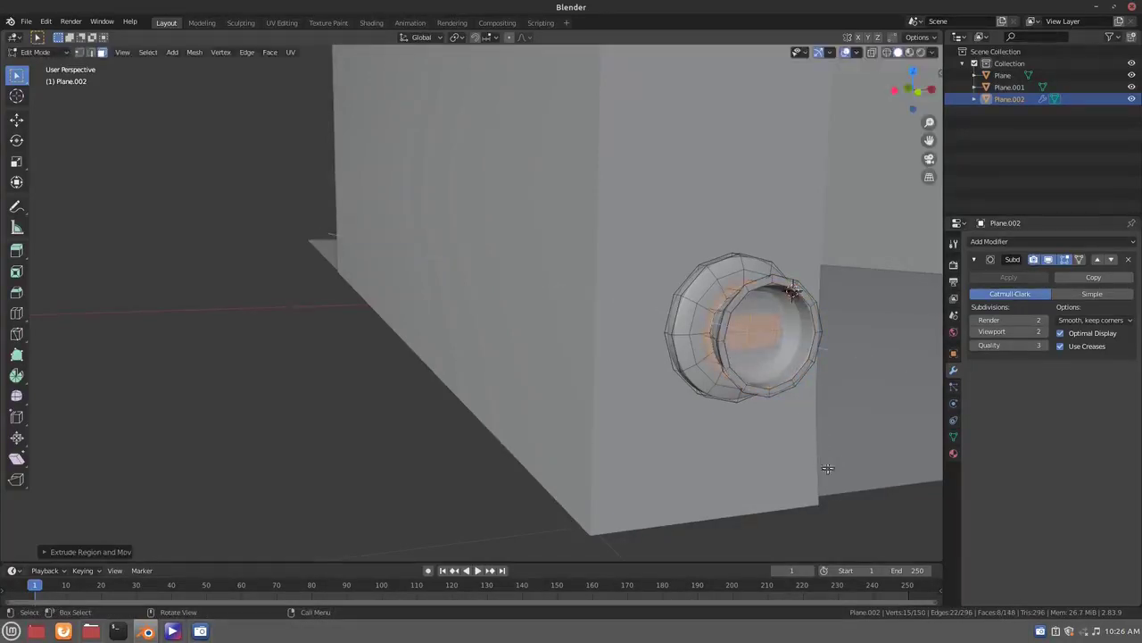
{"action": "key", "text": "s"}
{"action": "left_click", "coordinate": [780, 432]}
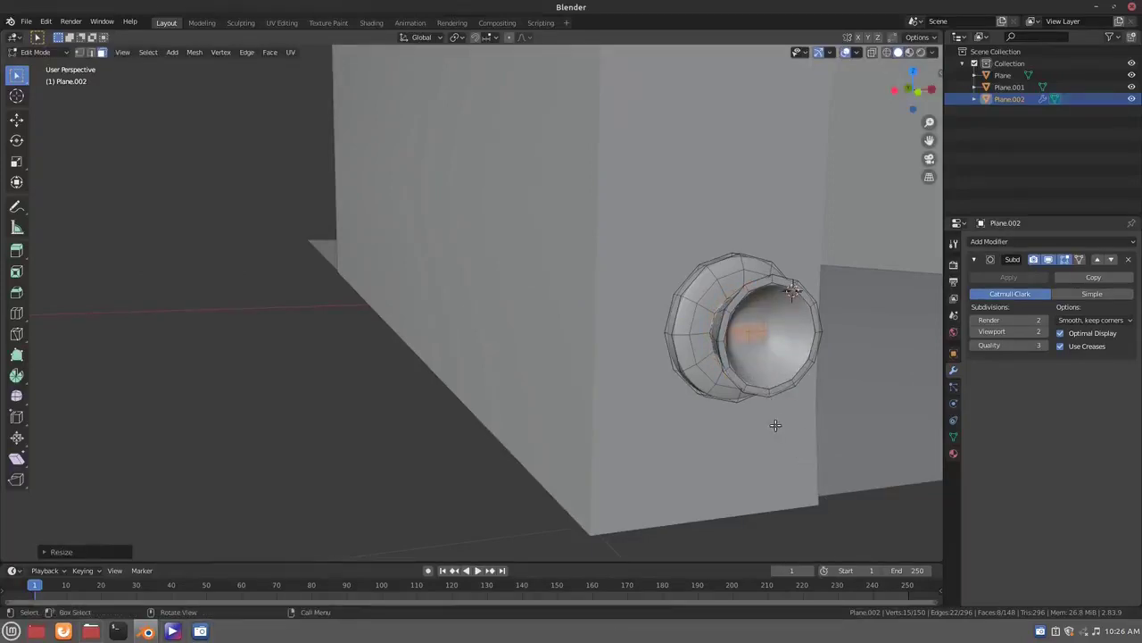
Extrude and widen the last rings at the end of the fitting
{"action": "key", "text": "e"}
{"action": "left_click", "coordinate": [773, 425]}
{"action": "key", "text": "e"}
{"action": "left_click", "coordinate": [801, 434]}
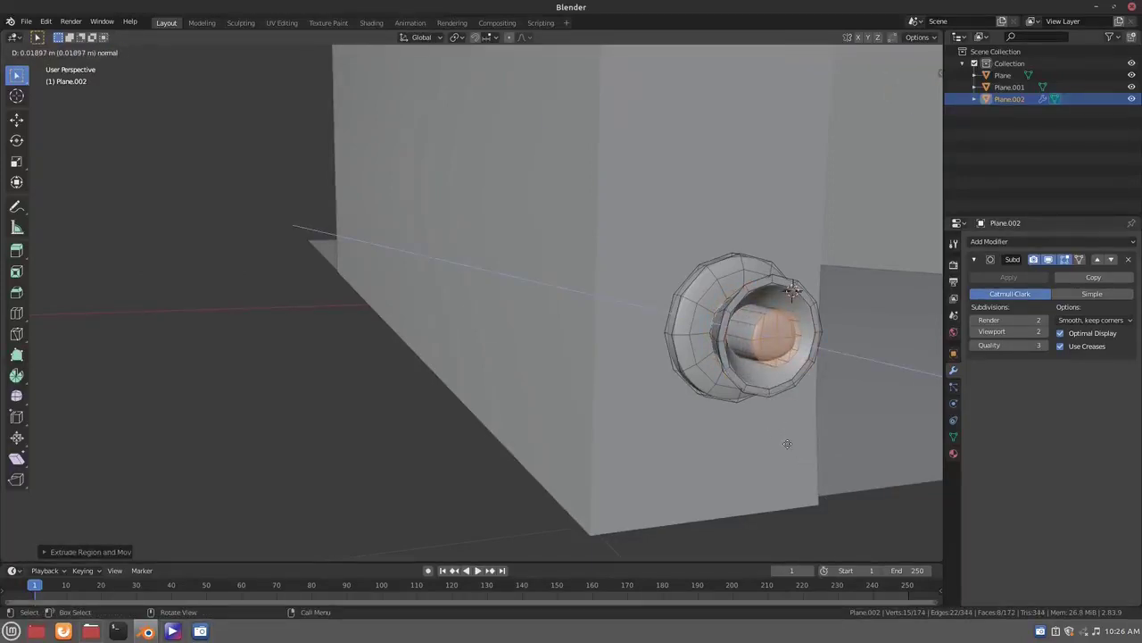
{"action": "left_click", "coordinate": [787, 444]}
{"action": "key", "text": "s"}
{"action": "left_click", "coordinate": [814, 477]}
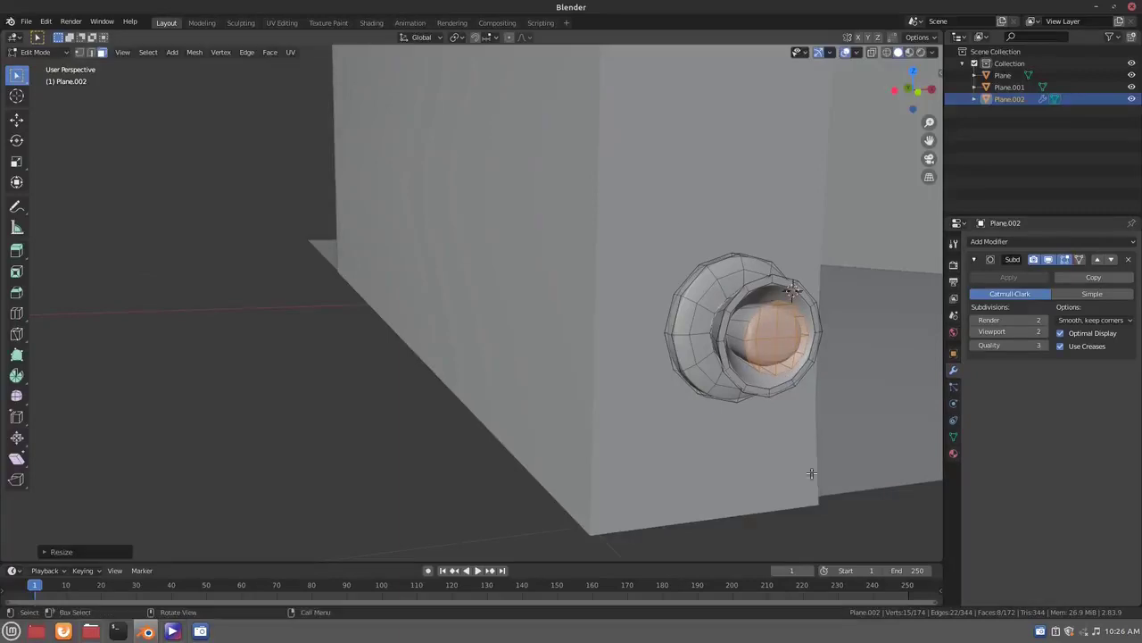
{"action": "key", "text": "e"}
{"action": "left_click", "coordinate": [811, 471]}
{"action": "middle_click_drag", "start_coordinate": [810, 471], "coordinate": [737, 273]}
{"action": "scroll", "coordinate": [692, 449], "scroll_direction": "down", "scroll_amount": 4}
In Right Ortho view, extrude the end loop and scale it
{"action": "scroll", "coordinate": [691, 449], "scroll_direction": "up", "scroll_amount": 2}
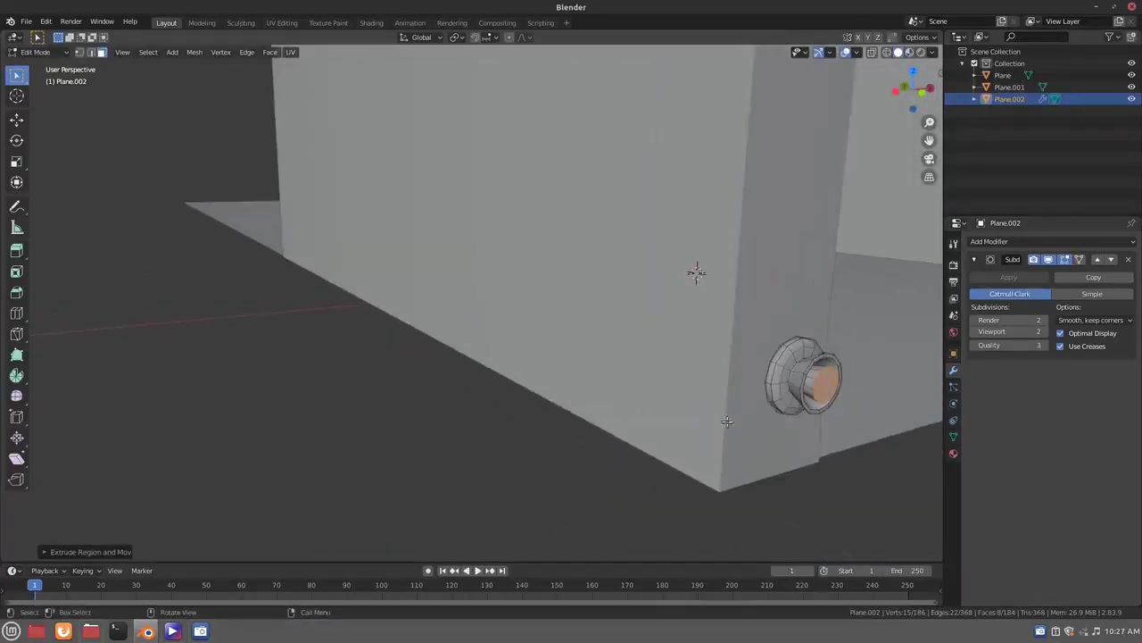
{"action": "mouse_move", "coordinate": [691, 449]}
{"action": "middle_mouse_down"}
{"action": "mouse_move", "coordinate": [688, 439]}
{"action": "mouse_move", "coordinate": [343, 361]}
{"action": "middle_mouse_up"}
{"action": "scroll", "coordinate": [688, 438], "scroll_direction": "up", "scroll_amount": 3}
{"action": "scroll", "coordinate": [345, 357], "scroll_direction": "down", "scroll_amount": 3}
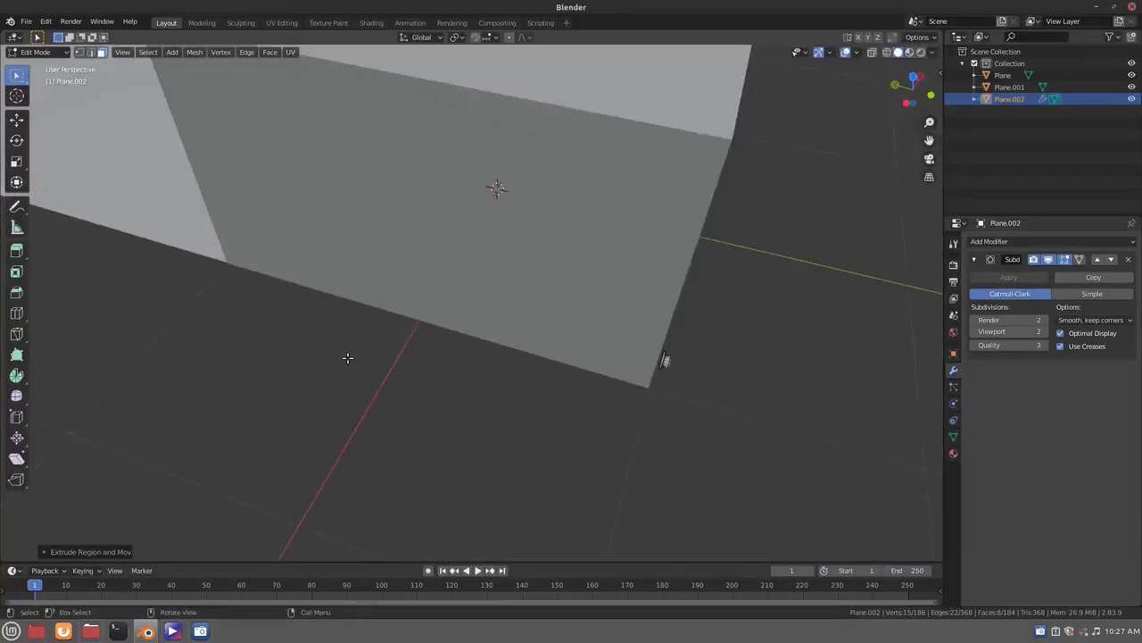
{"action": "key", "text": "KP_3"}
{"action": "middle_click_drag", "start_coordinate": [306, 230], "coordinate": [517, 348], "text": "shift"}
{"action": "scroll", "coordinate": [517, 348], "scroll_direction": "up", "scroll_amount": 3}
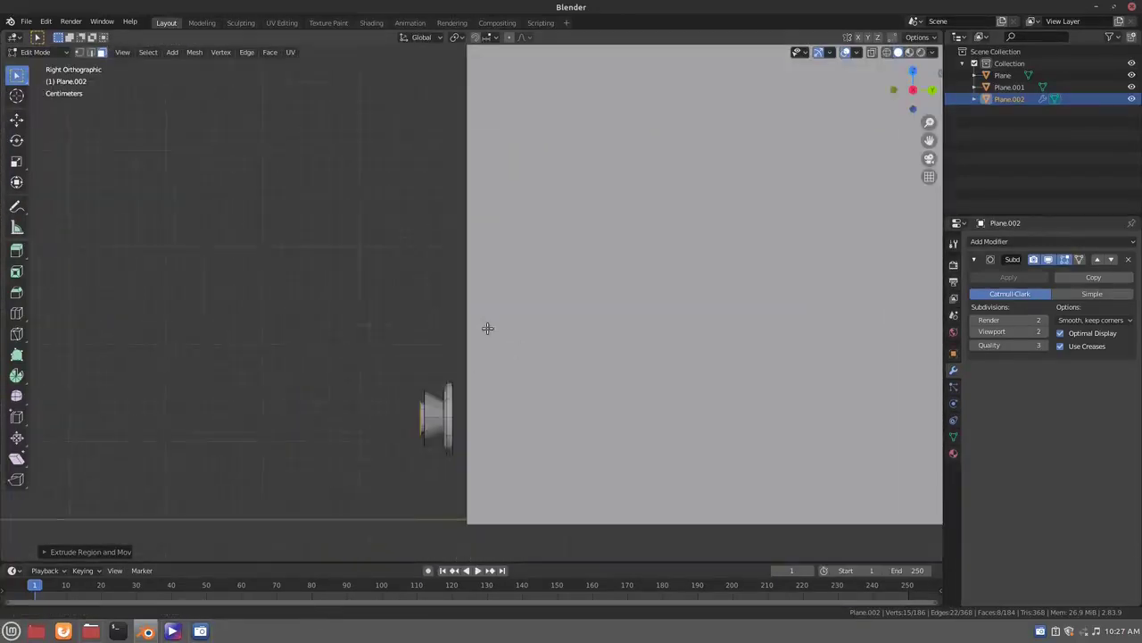
{"action": "scroll", "coordinate": [492, 319], "scroll_direction": "up", "scroll_amount": 2}
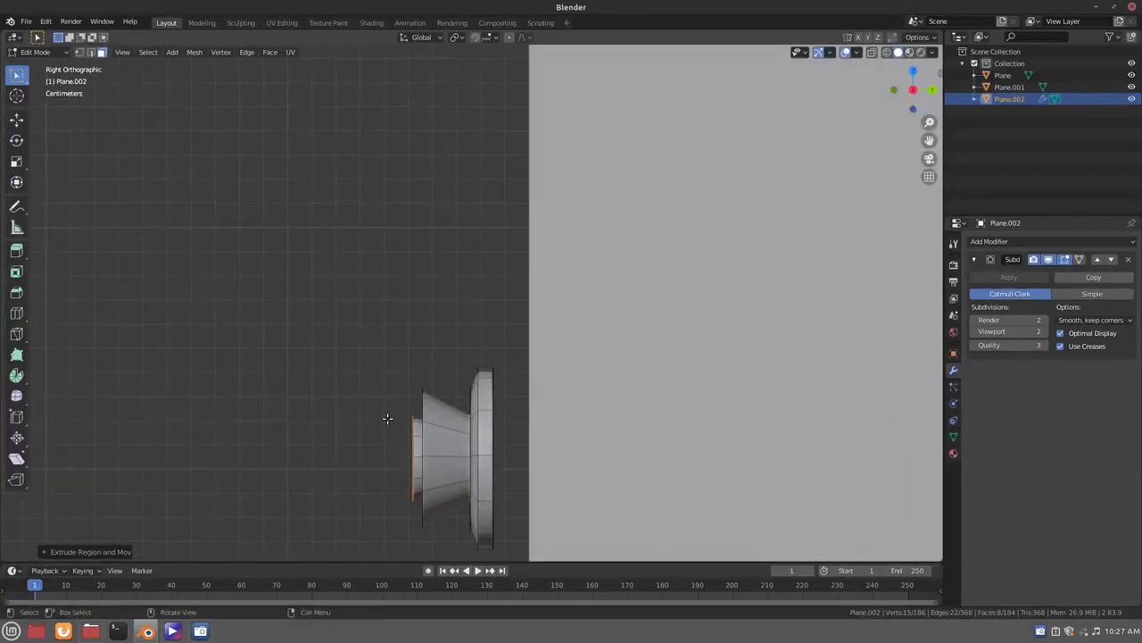
{"action": "key", "text": "e"}
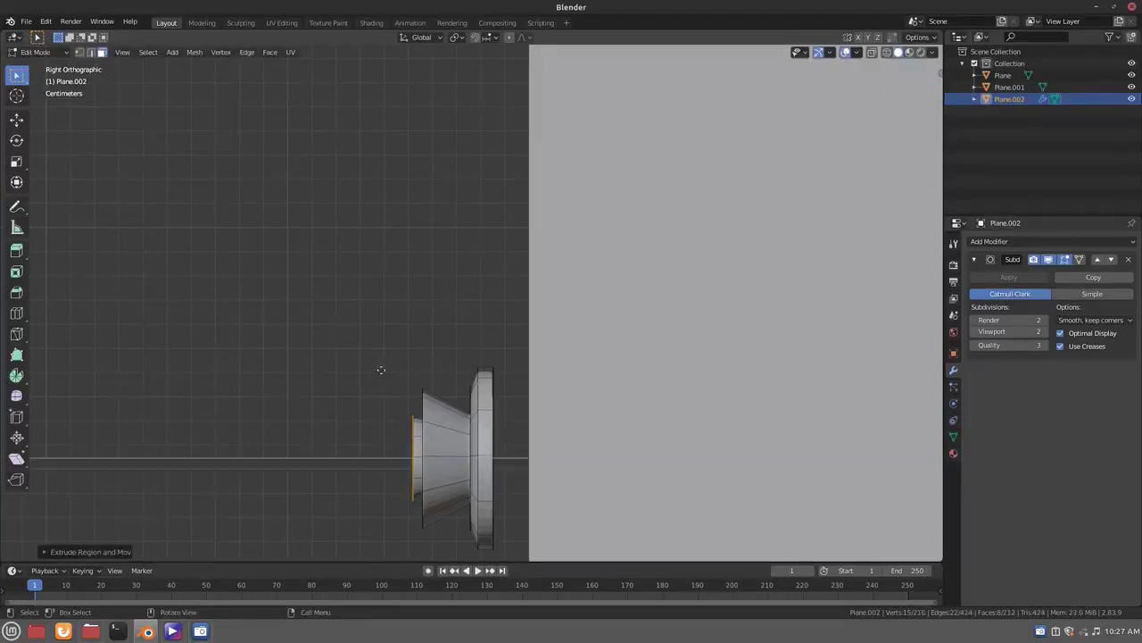
{"action": "left_click", "coordinate": [337, 373]}
{"action": "key", "text": "s"}
{"action": "left_click", "coordinate": [380, 456]}
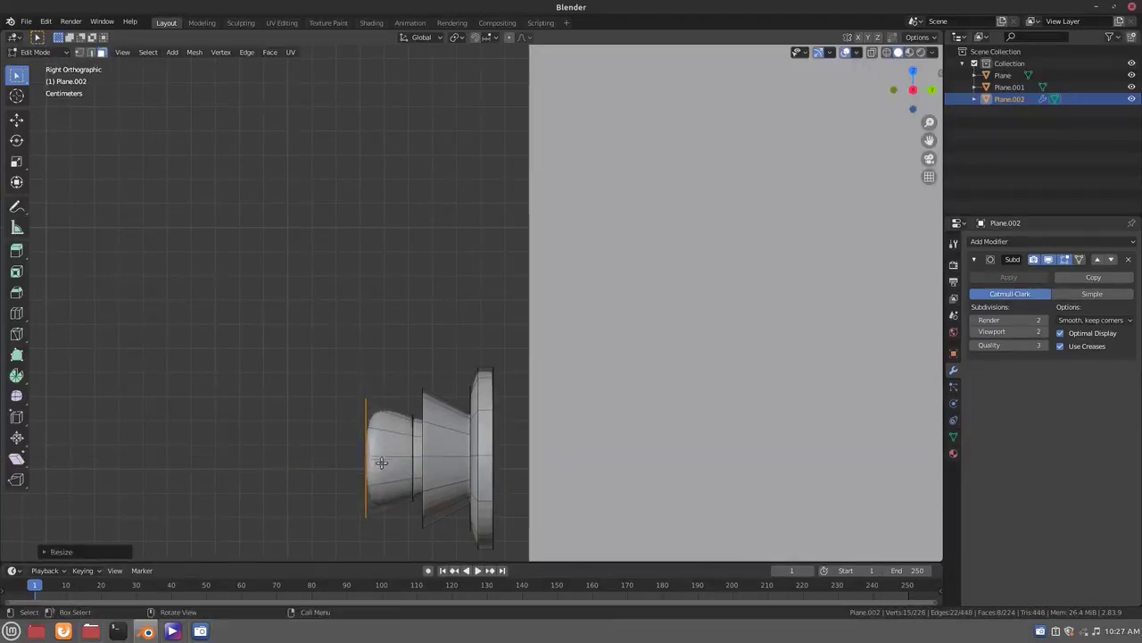
Move the end loop further out along Y and enlarge it
{"action": "key", "text": "g"}
{"action": "key", "text": "y"}
{"action": "left_click", "coordinate": [336, 401]}
{"action": "key", "text": "s"}
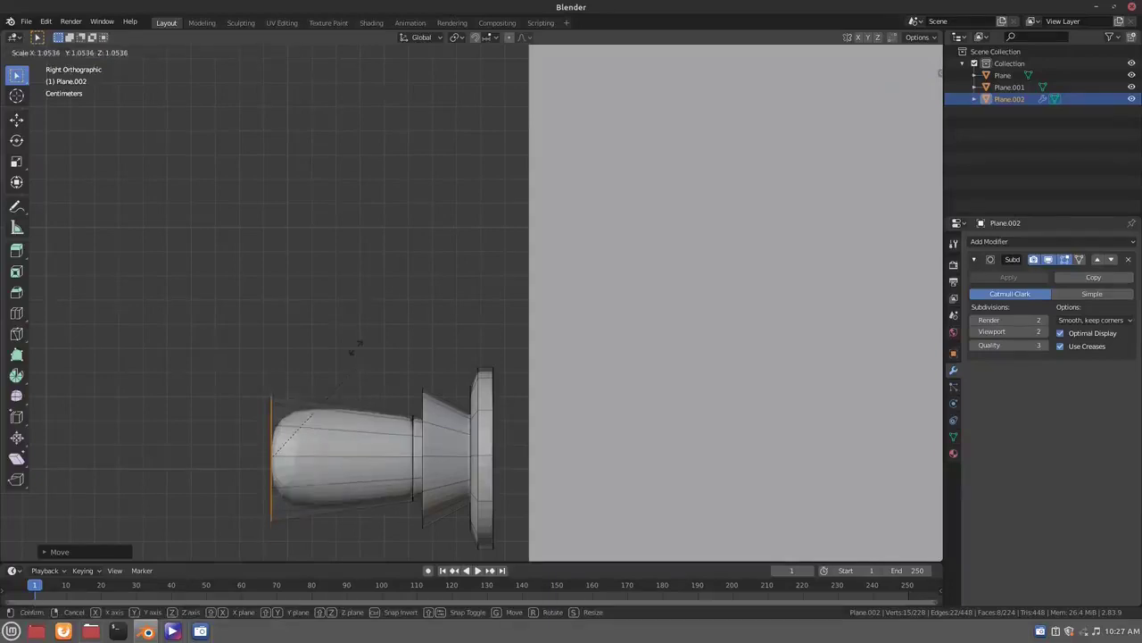
{"action": "left_click", "coordinate": [364, 287]}
{"action": "middle_click_drag", "start_coordinate": [364, 287], "coordinate": [282, 335]}
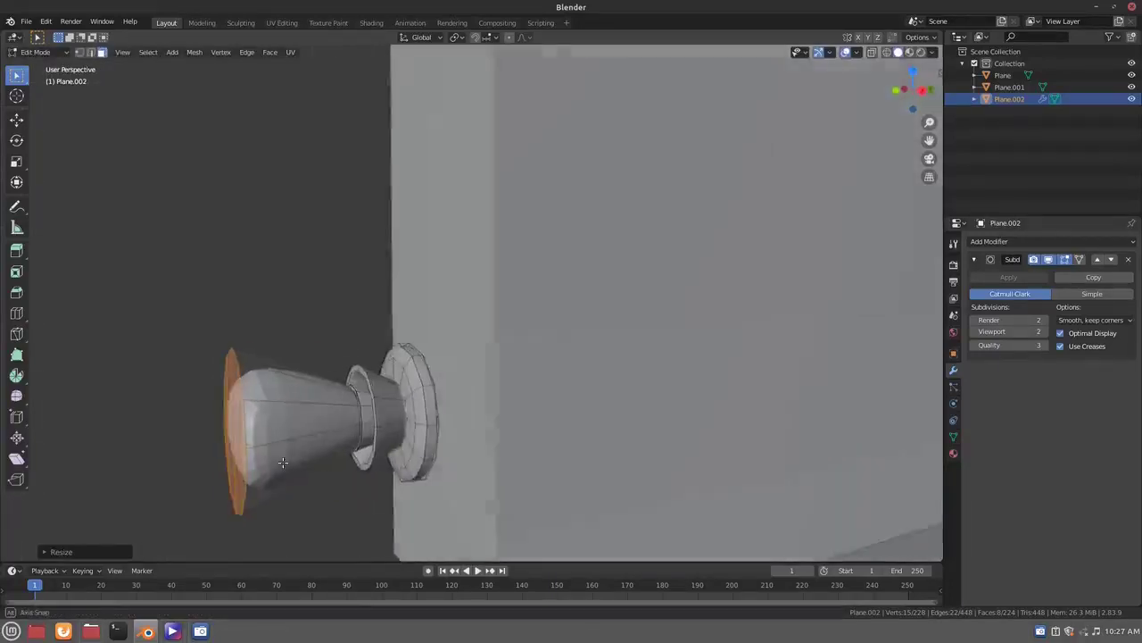
Extrude another loop along Y and shrink it into a narrowed bulb tip
{"action": "key", "text": "e"}
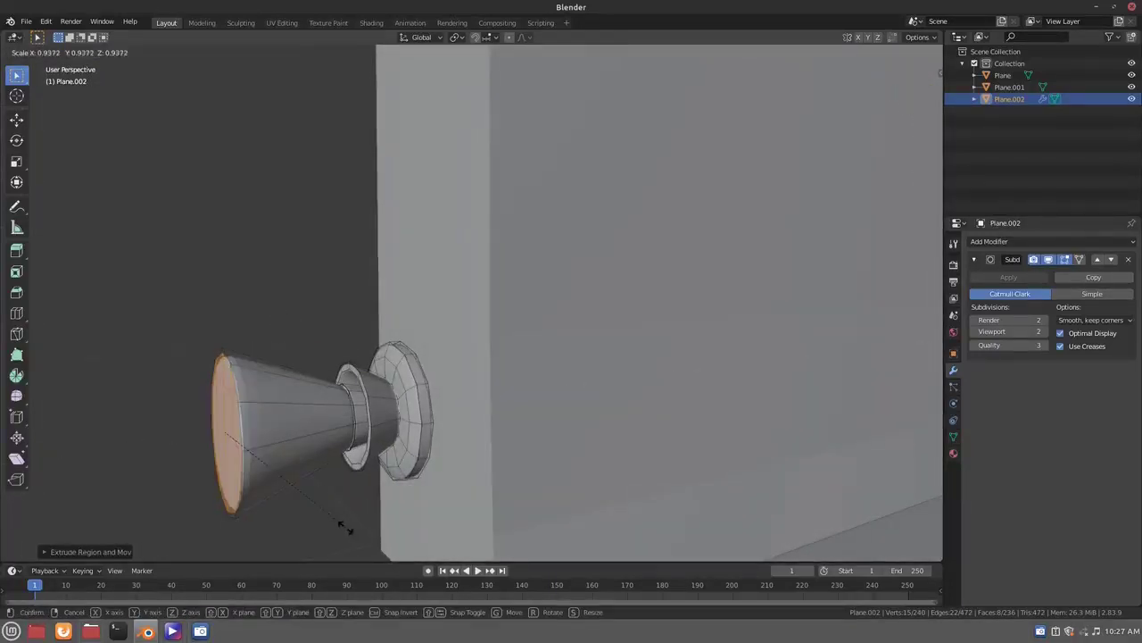
{"action": "left_click", "coordinate": [305, 498]}
{"action": "key", "text": "g"}
{"action": "key", "text": "y"}
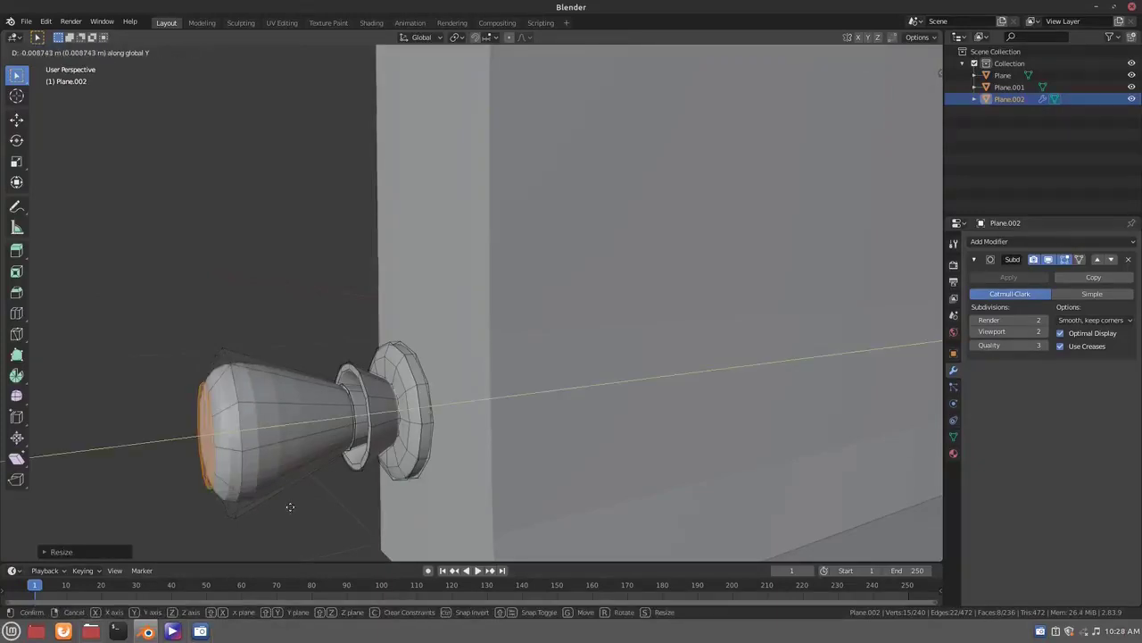
{"action": "left_click", "coordinate": [287, 505]}
{"action": "key", "text": "s"}
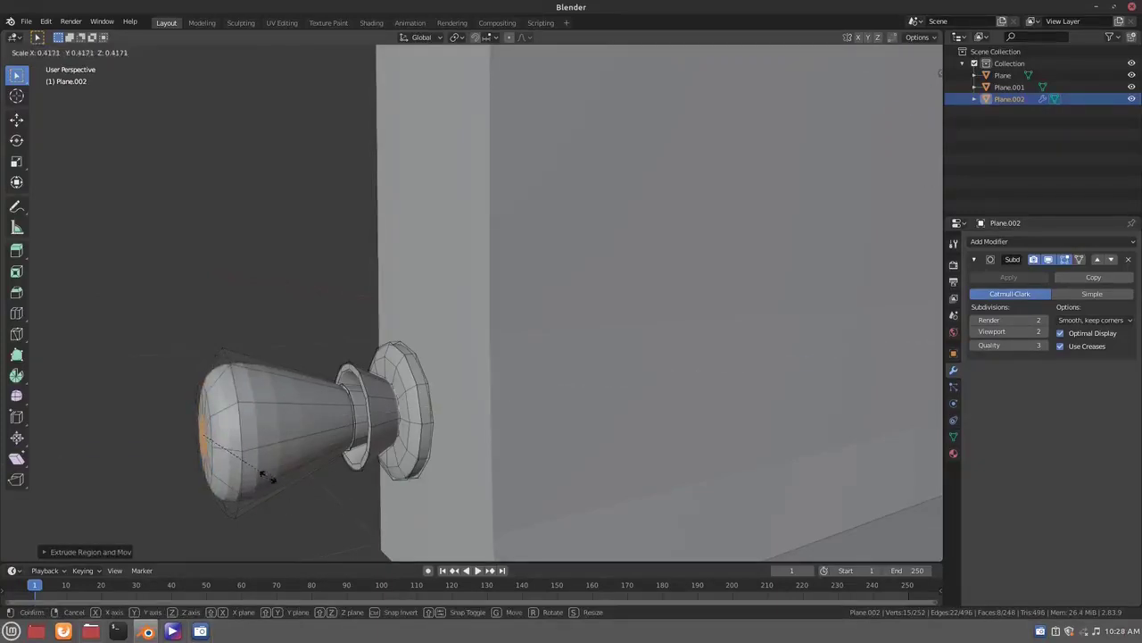
{"action": "left_click", "coordinate": [273, 479]}
{"action": "key", "text": "g"}
{"action": "key", "text": "y"}
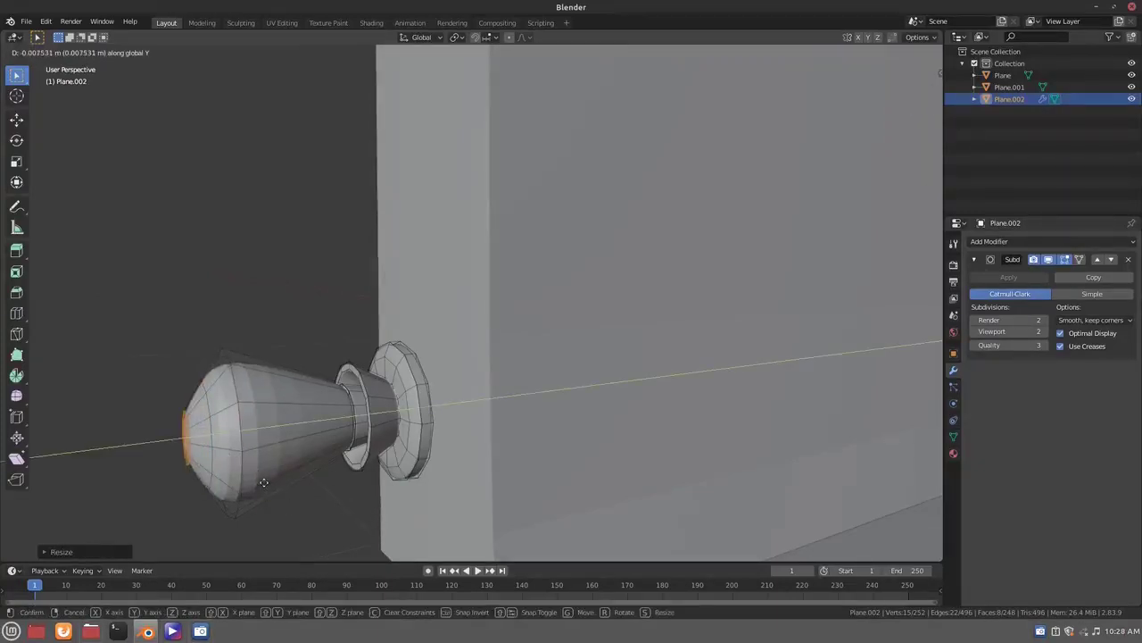
{"action": "left_click", "coordinate": [263, 482]}
Apply Shade Smooth to the finished bulb in object mode
{"action": "key", "text": "a"}
{"action": "key", "text": "Tab"}
{"action": "right_click", "coordinate": [246, 415]}
{"action": "left_click", "coordinate": [246, 415]}
{"action": "mouse_move", "coordinate": [245, 415]}
{"action": "middle_mouse_down"}
{"action": "mouse_move", "coordinate": [342, 451]}
{"action": "mouse_move", "coordinate": [342, 461]}
{"action": "mouse_move", "coordinate": [473, 456]}
{"action": "mouse_move", "coordinate": [467, 434]}
{"action": "mouse_move", "coordinate": [512, 478]}
{"action": "middle_mouse_up"}
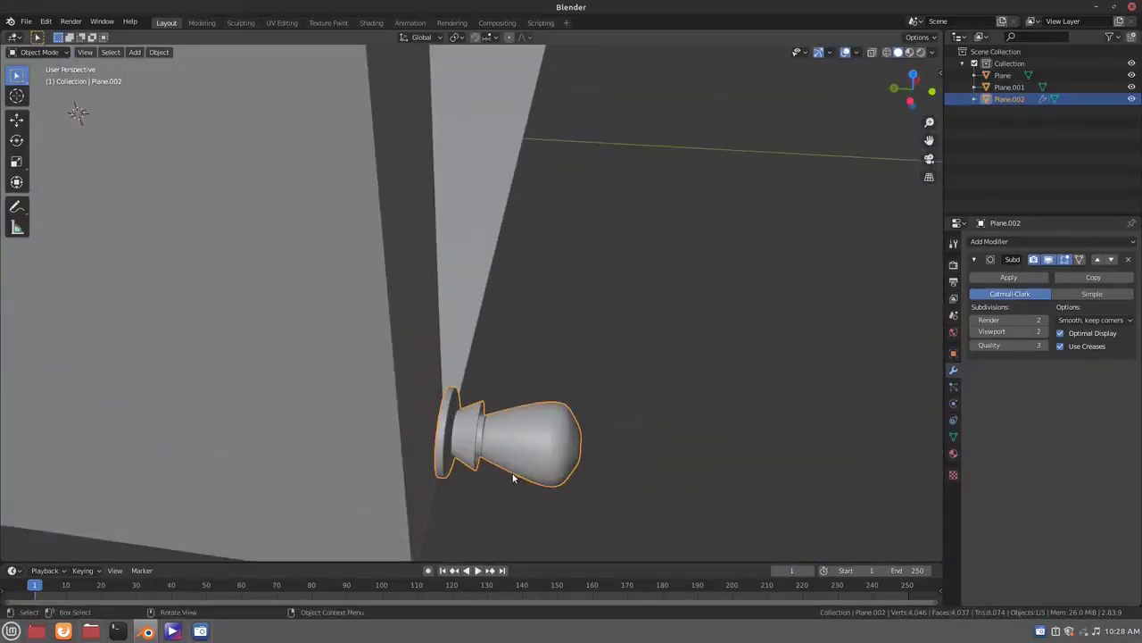
Move the bulb along Y and give Plane.001 a new material
{"action": "key", "text": "g"}
{"action": "key", "text": "y"}
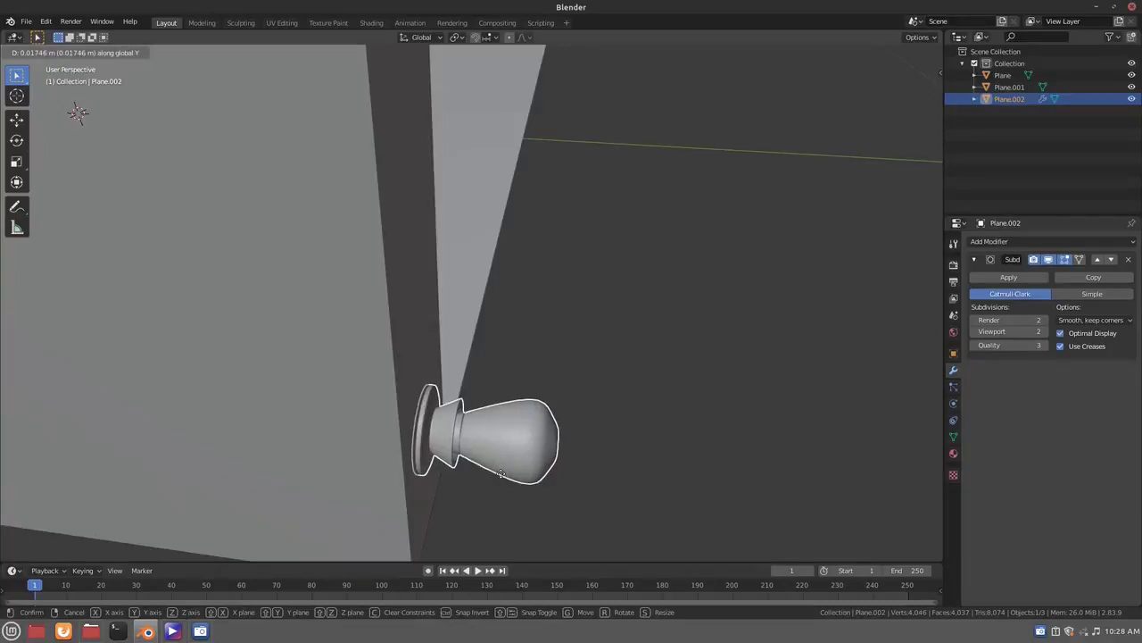
{"action": "left_click", "coordinate": [500, 473]}
{"action": "left_click", "coordinate": [840, 296]}
{"action": "left_click", "coordinate": [953, 454]}
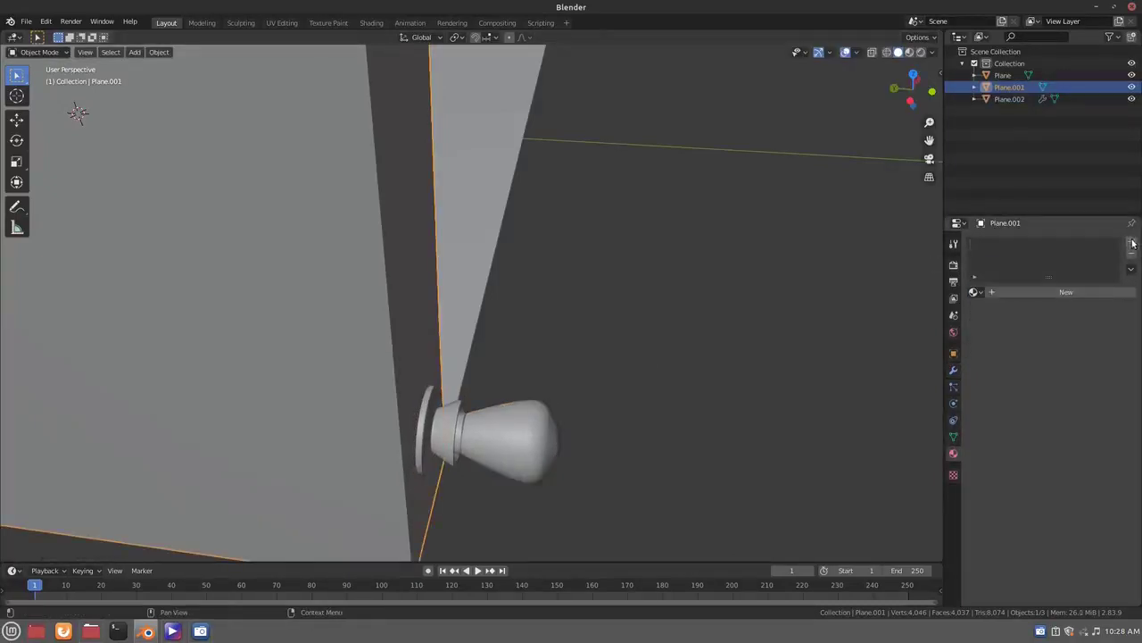
{"action": "left_click", "coordinate": [1134, 242]}
{"action": "left_click", "coordinate": [1026, 293]}
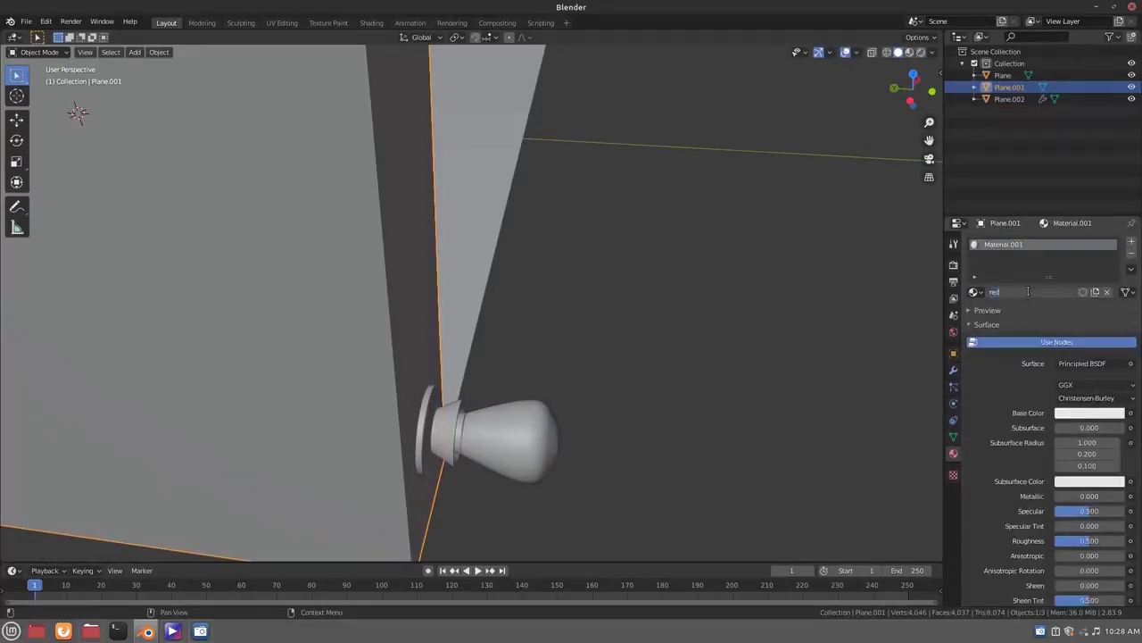
Add two new materials to Plane.002, naming the first 'white', with 'light' in the second slot
{"action": "left_click", "coordinate": [1010, 99]}
{"action": "left_click", "coordinate": [1131, 242]}
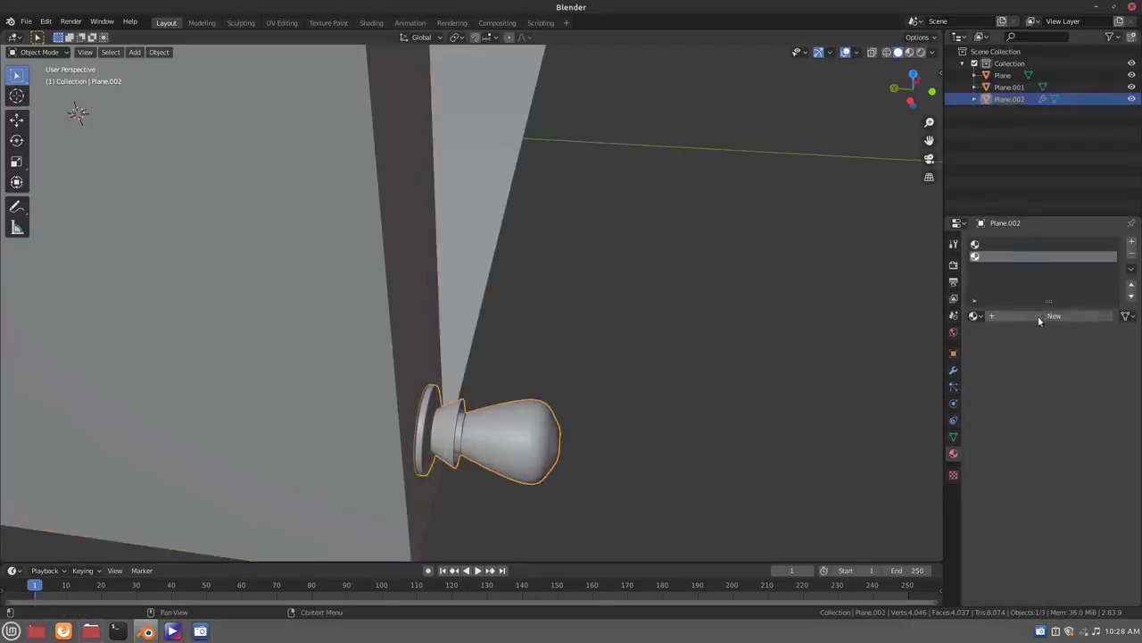
{"action": "left_click", "coordinate": [1036, 317]}
{"action": "double_click", "coordinate": [1027, 316]}
{"action": "type", "text": "white"}
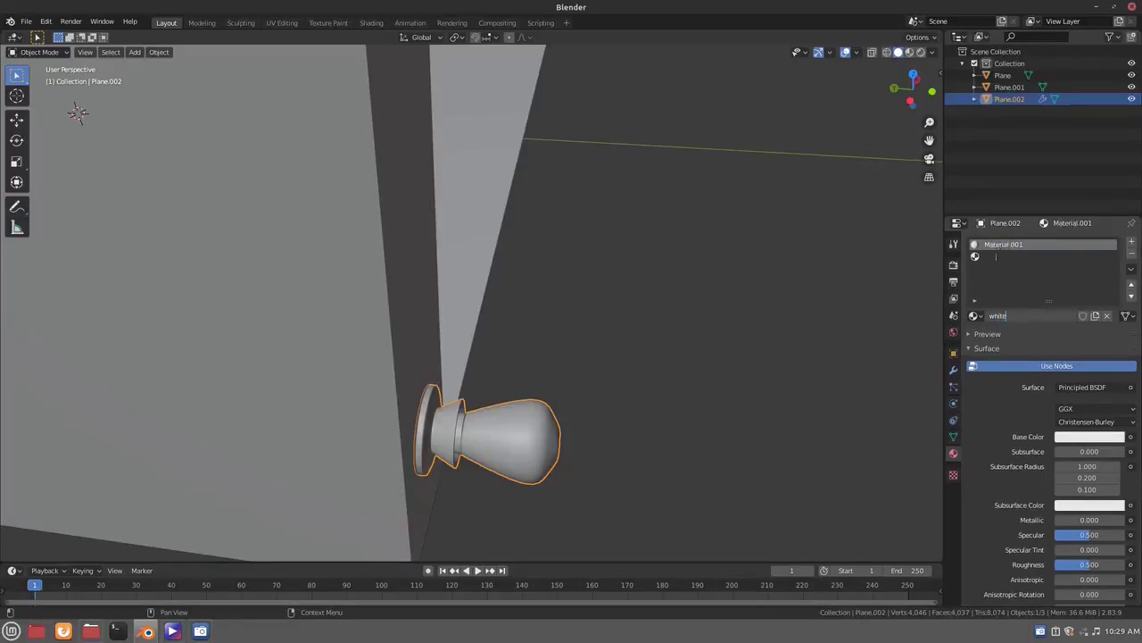
{"action": "left_click", "coordinate": [996, 256]}
{"action": "left_click", "coordinate": [1030, 315]}
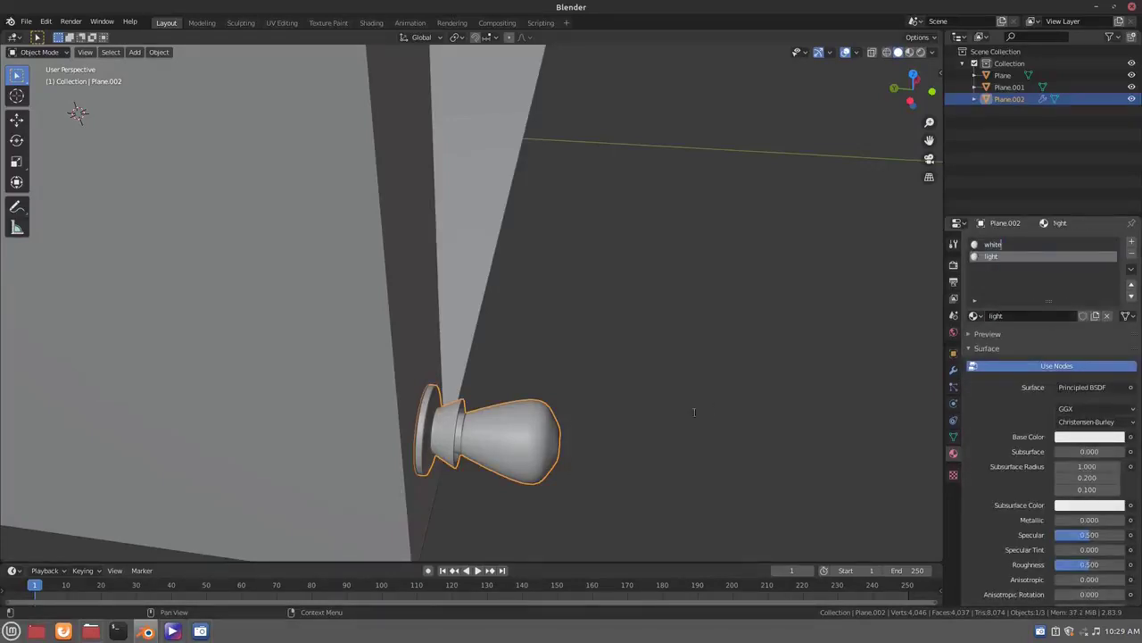
Set the light material on the linked bulb part to Emission at strength 35
{"action": "key", "text": "Tab"}
{"action": "key", "text": "ctrl+l"}
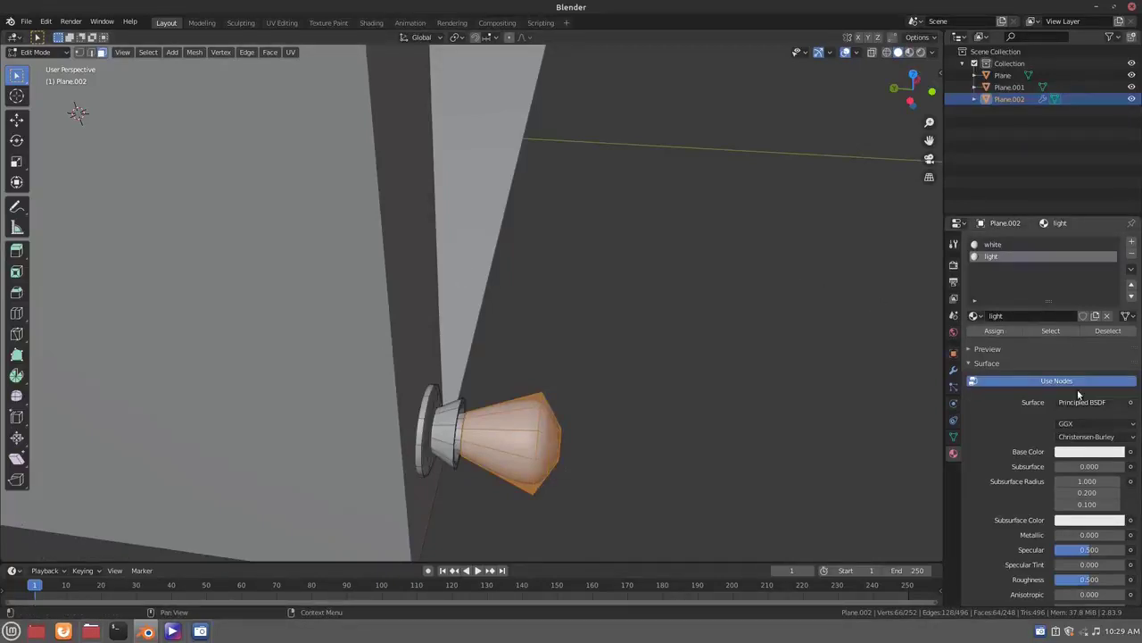
{"action": "left_click", "coordinate": [1080, 402]}
{"action": "left_click", "coordinate": [1018, 171]}
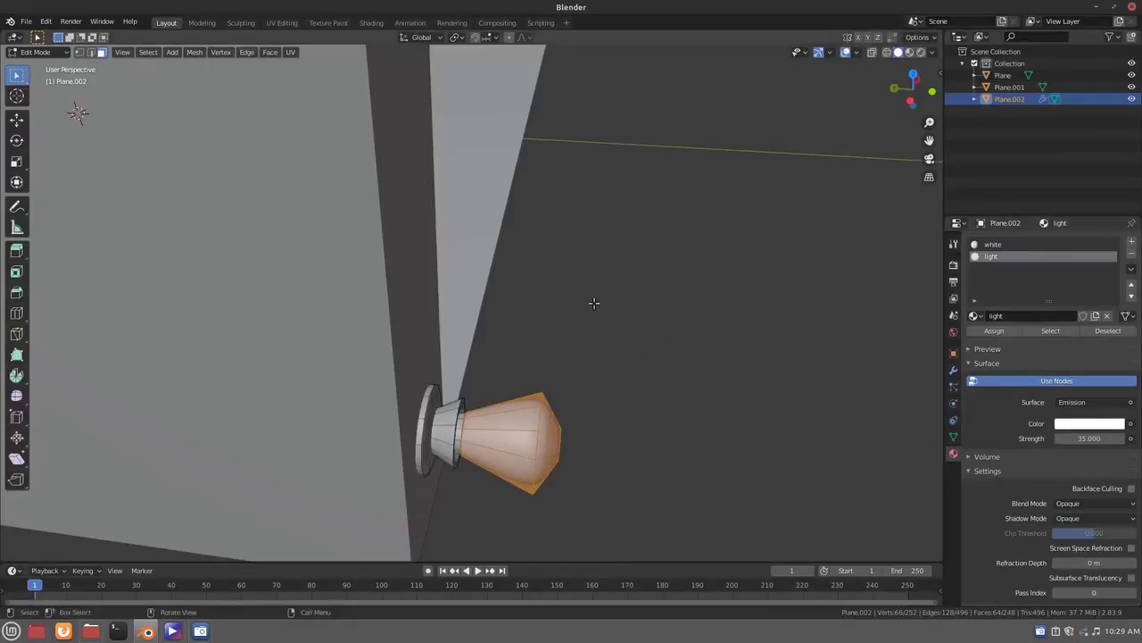
{"action": "key", "text": "Tab"}
Switch to Front Ortho and pan the whole doorway frame into view
{"action": "middle_click_drag", "start_coordinate": [592, 304], "coordinate": [590, 296]}
{"action": "key", "text": "KP_1"}
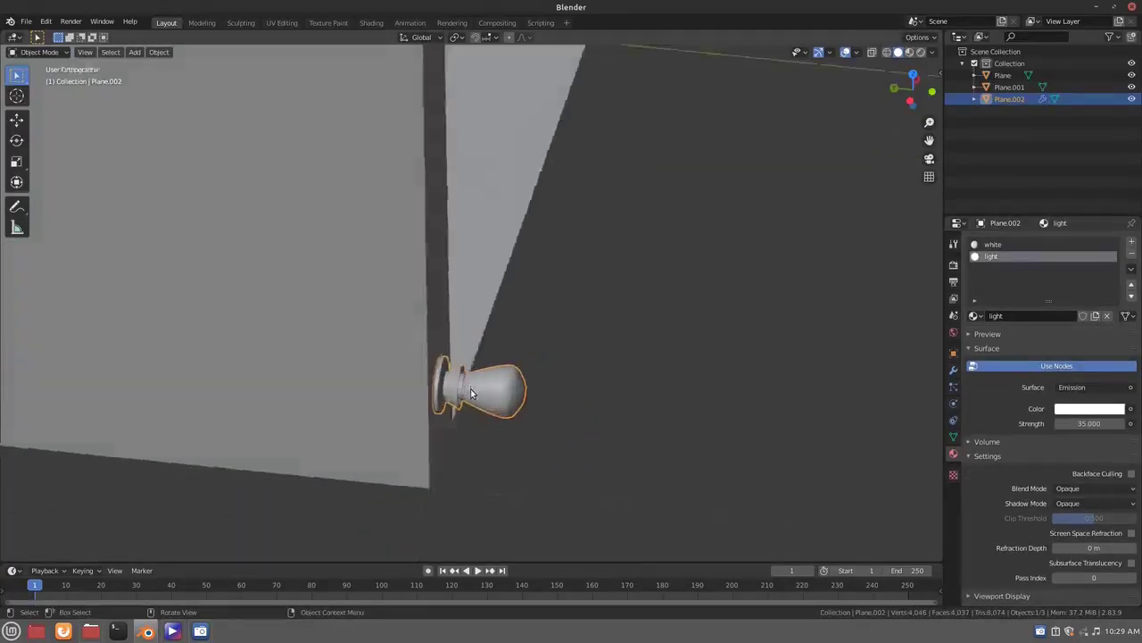
{"action": "middle_click_drag", "start_coordinate": [518, 275], "coordinate": [416, 357], "text": "shift"}
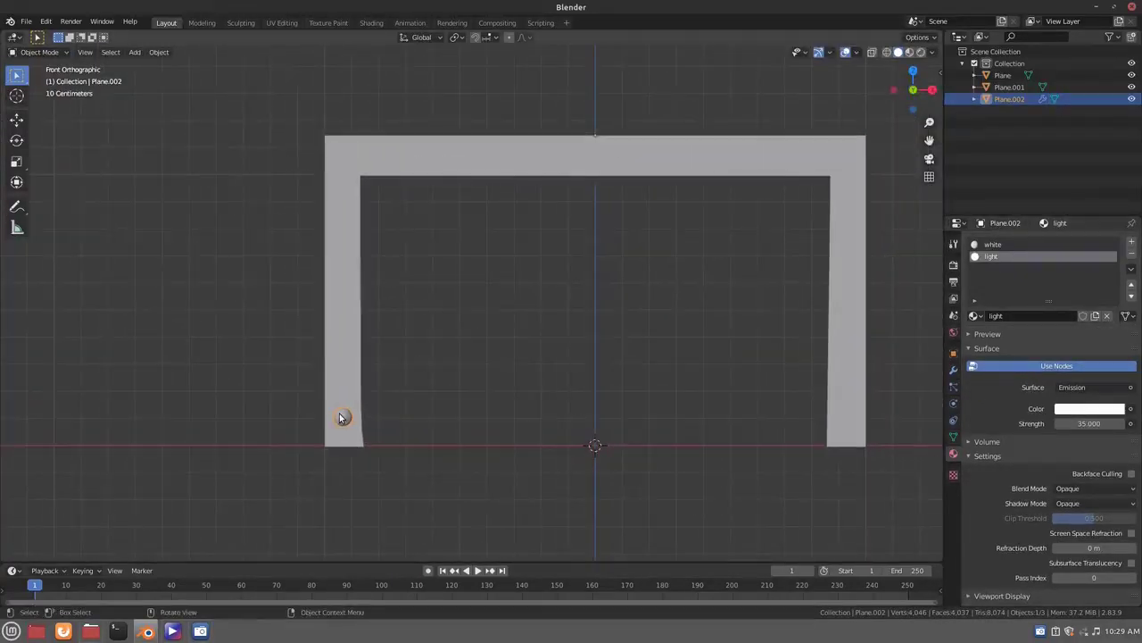
Duplicate the bulb onto the right post and stack repeated copies of the pair up both posts
{"action": "key", "text": "Tab"}
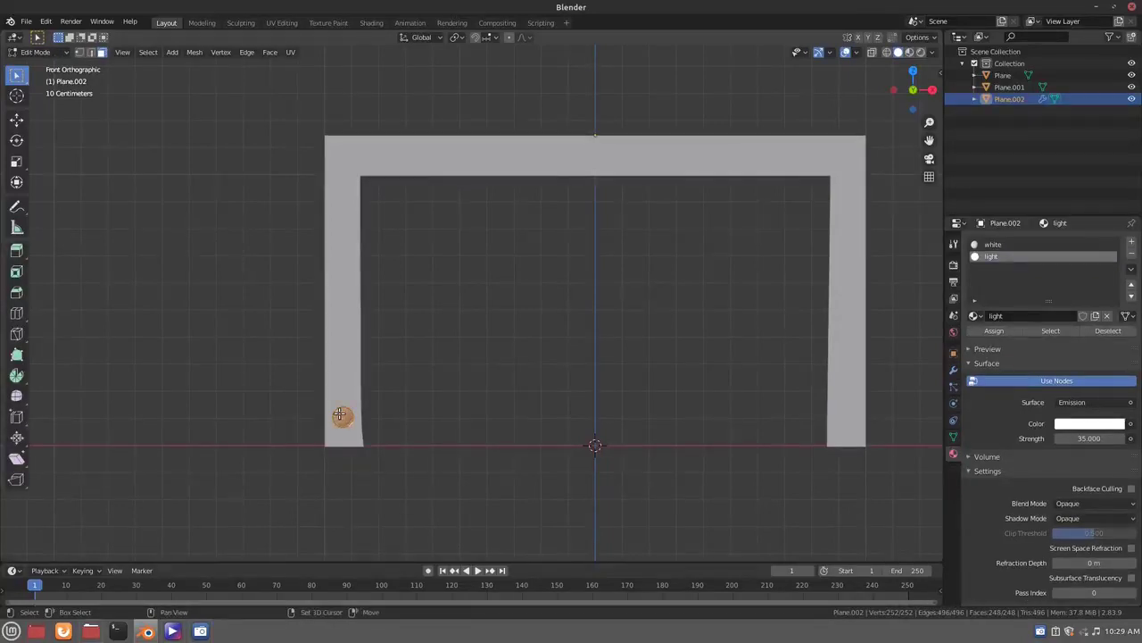
{"action": "key", "text": "shift+d"}
{"action": "key", "text": "x"}
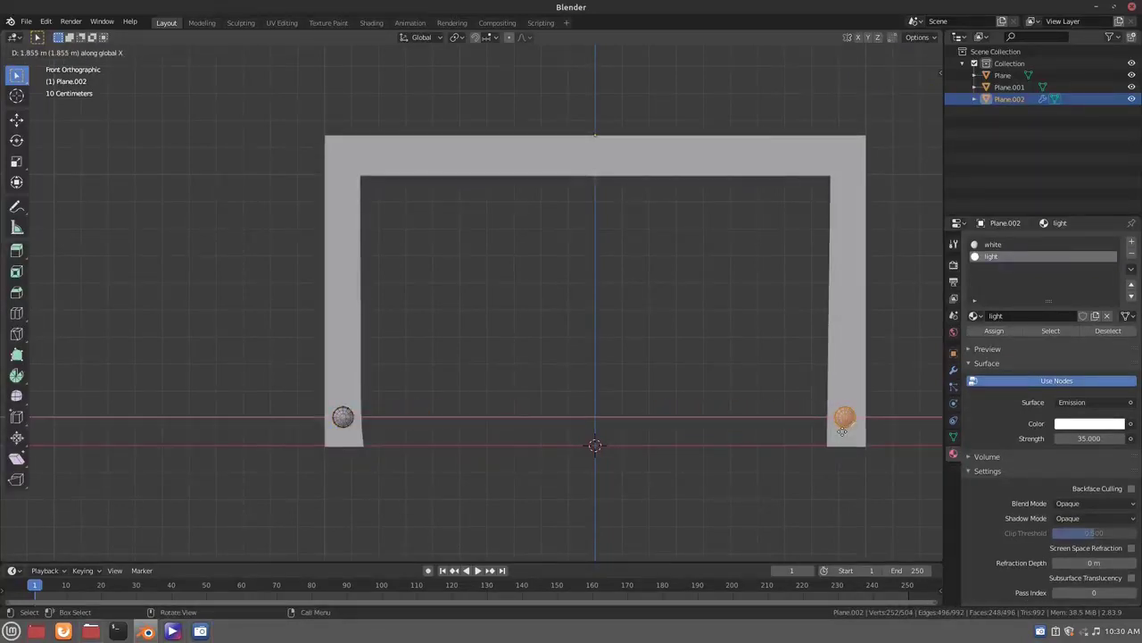
{"action": "left_click", "coordinate": [842, 431]}
{"action": "key", "text": "a"}
{"action": "key", "text": "shift+d"}
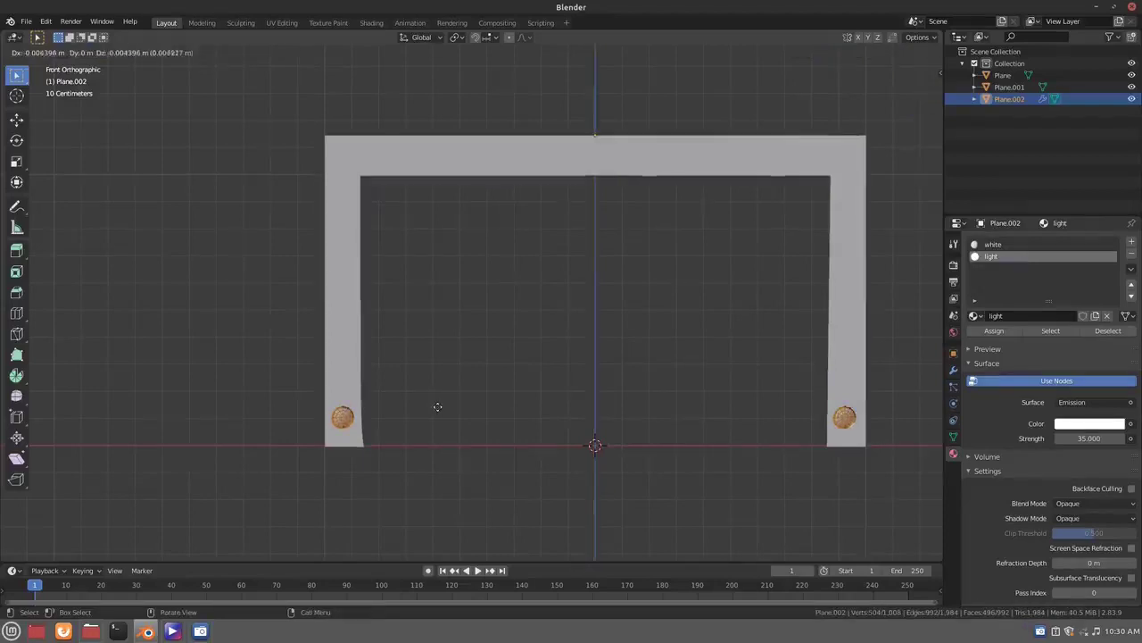
{"action": "key", "text": "z"}
{"action": "left_click", "coordinate": [427, 356]}
{"action": "key", "text": "shift+r"}
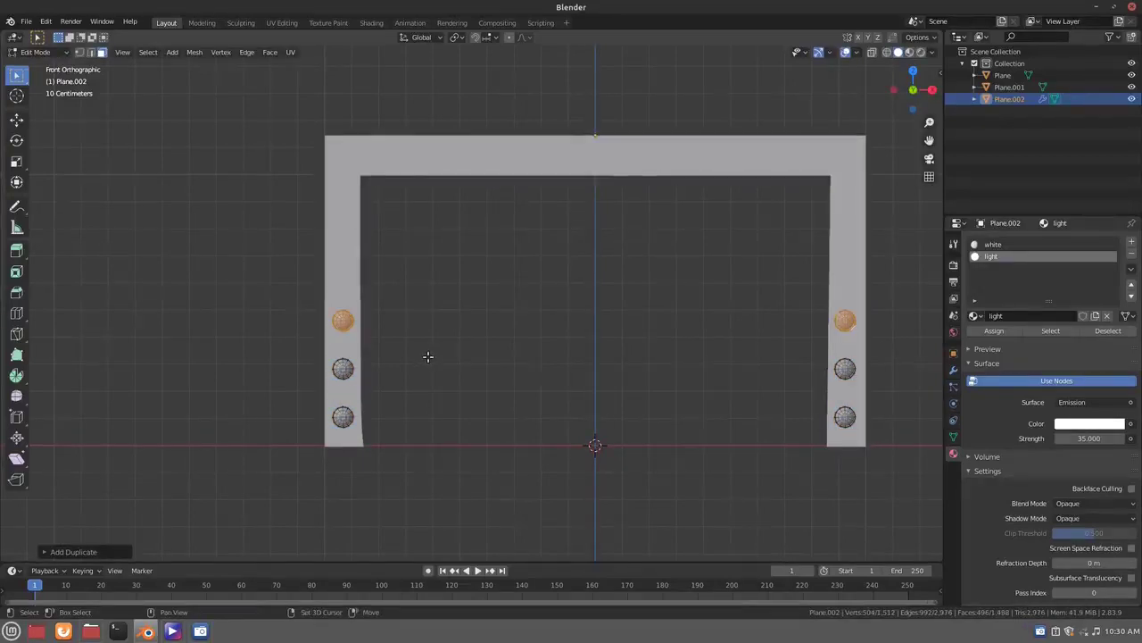
{"action": "key", "text": "shift+r"}
{"action": "key", "text": "shift+r"}
{"action": "key", "text": "shift+r"}
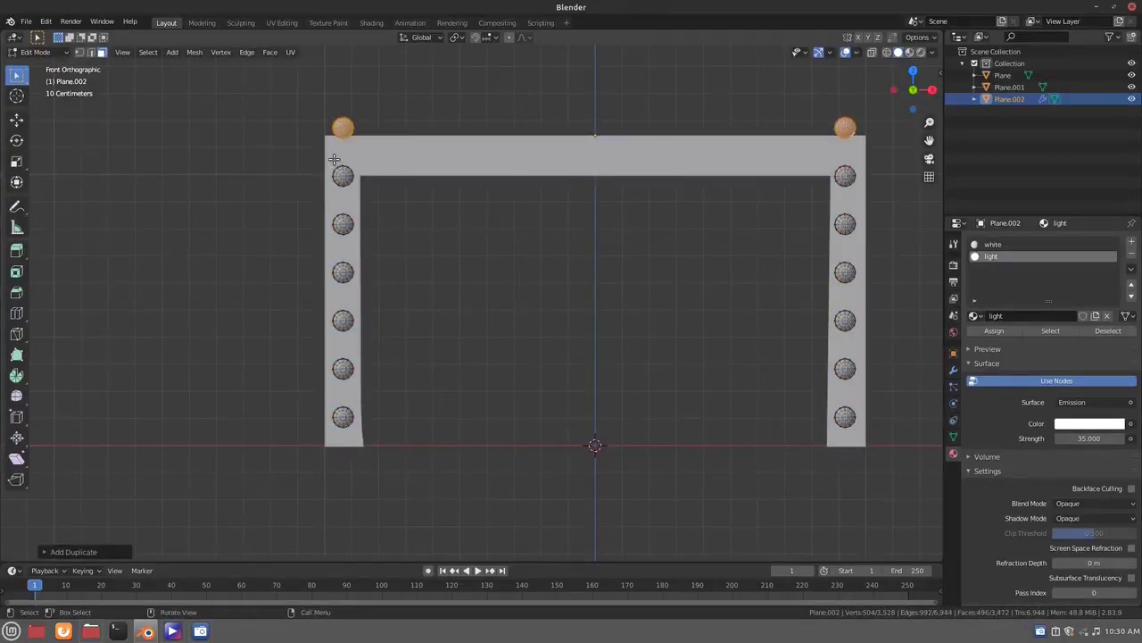
Delete the stray pair above the frame and place a copy on the top bar, scaled inward along X
{"action": "key", "text": "x"}
{"action": "key", "text": "ctrl+z"}
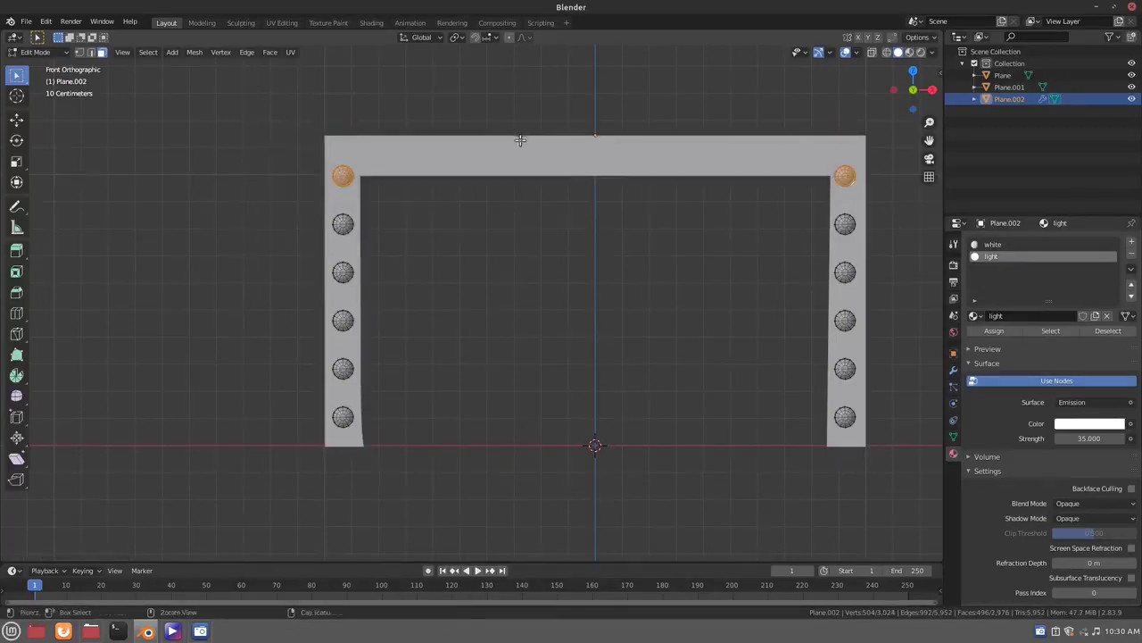
{"action": "key", "text": "x"}
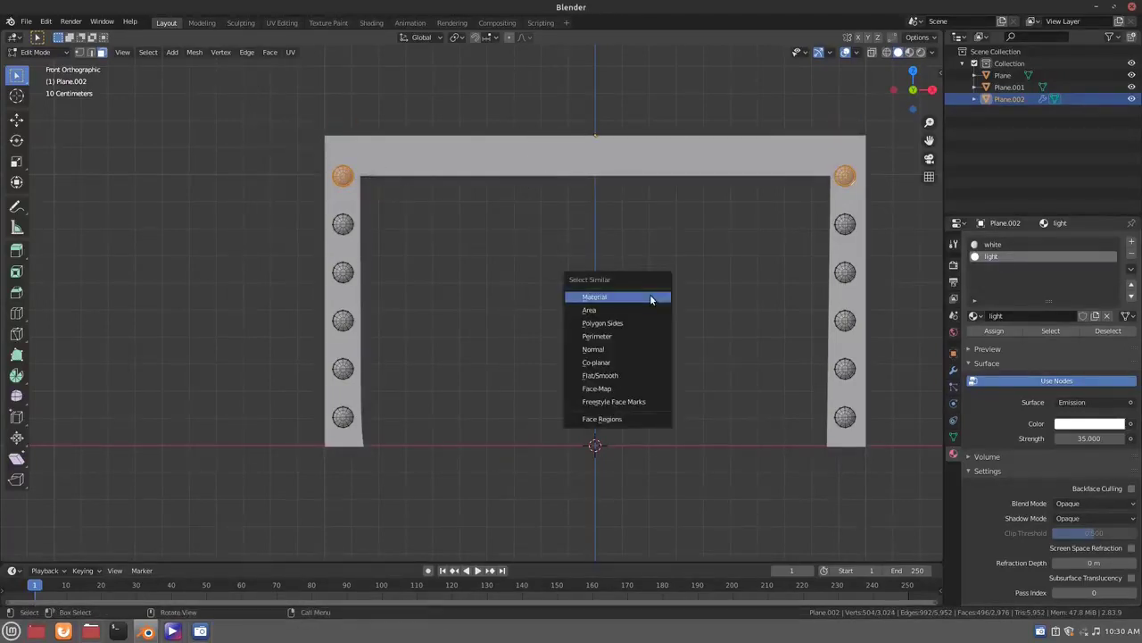
{"action": "key", "text": "shift+d"}
{"action": "key", "text": "z"}
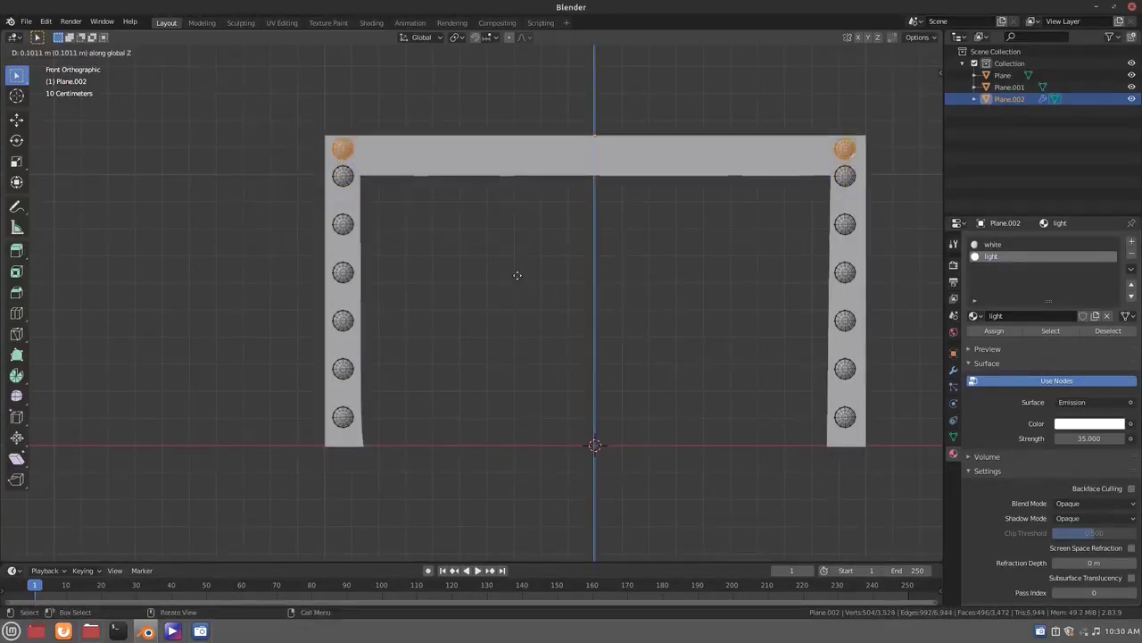
{"action": "left_click", "coordinate": [523, 286]}
{"action": "key", "text": "s"}
{"action": "key", "text": "x"}
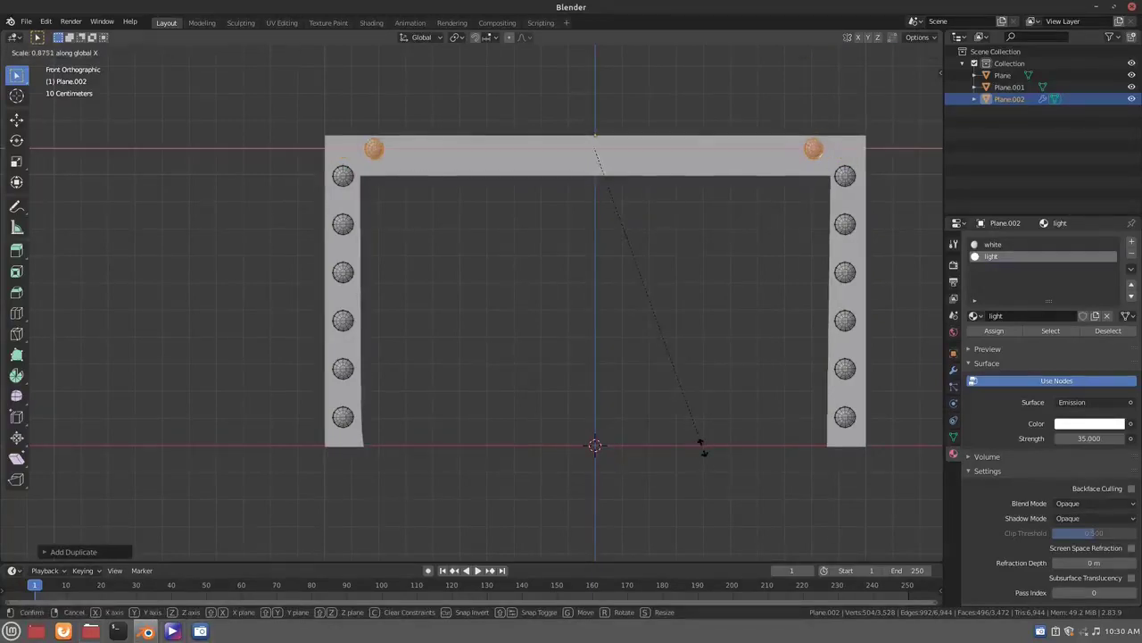
{"action": "left_click", "coordinate": [725, 455]}
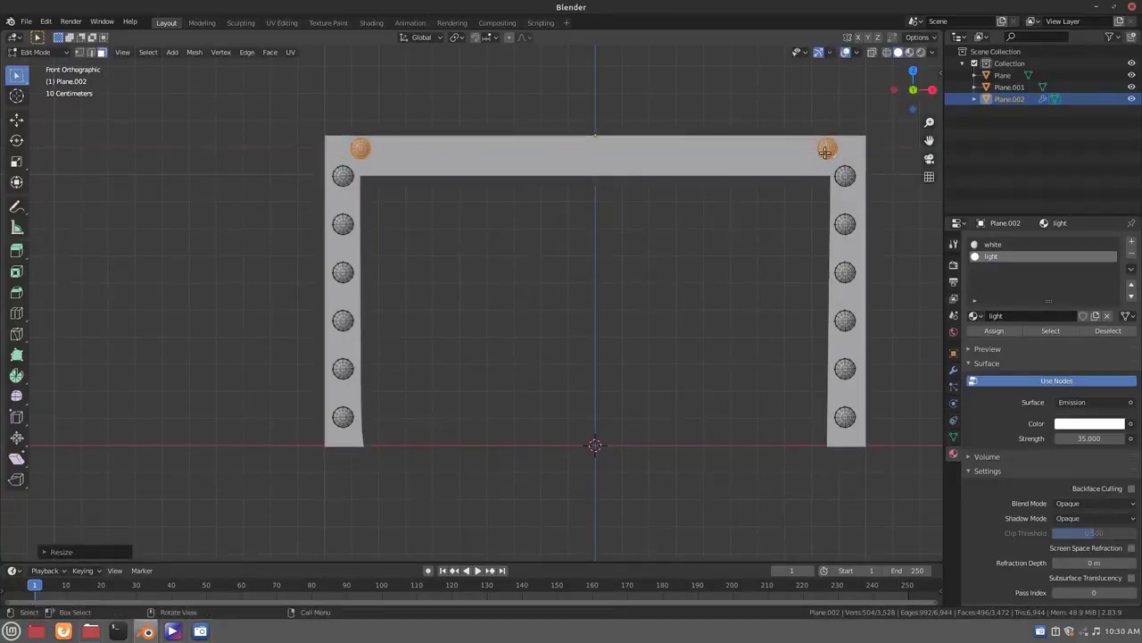
Select the whole top-right bulb on the top beam
{"action": "left_click", "coordinate": [844, 176]}
{"action": "left_click", "coordinate": [826, 148]}
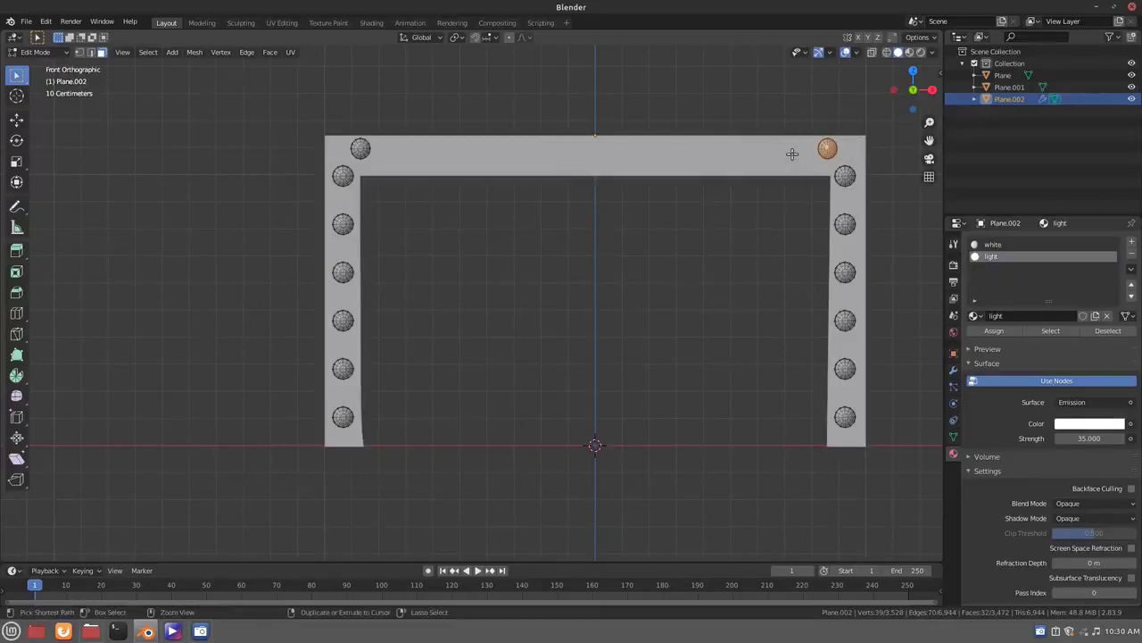
{"action": "key", "text": "ctrl+l"}
{"action": "middle_click_drag", "start_coordinate": [823, 129], "coordinate": [835, 142]}
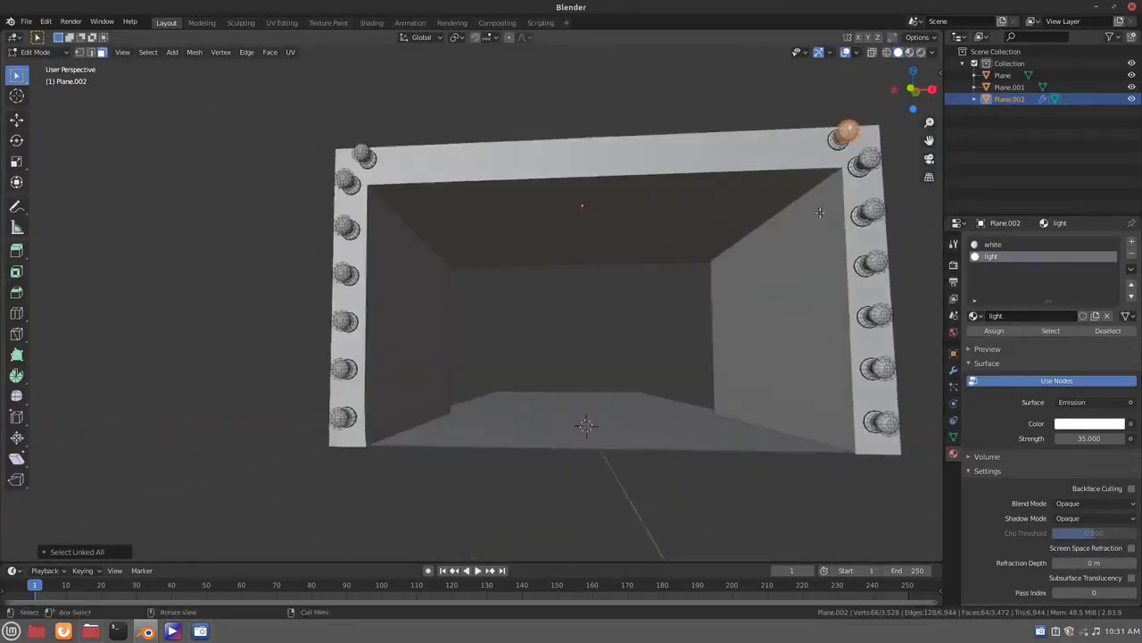
Slide a bulb left along X on the top bar and place a duplicate beside it
{"action": "left_click", "coordinate": [835, 142], "text": "shift"}
{"action": "key", "text": "KP_1"}
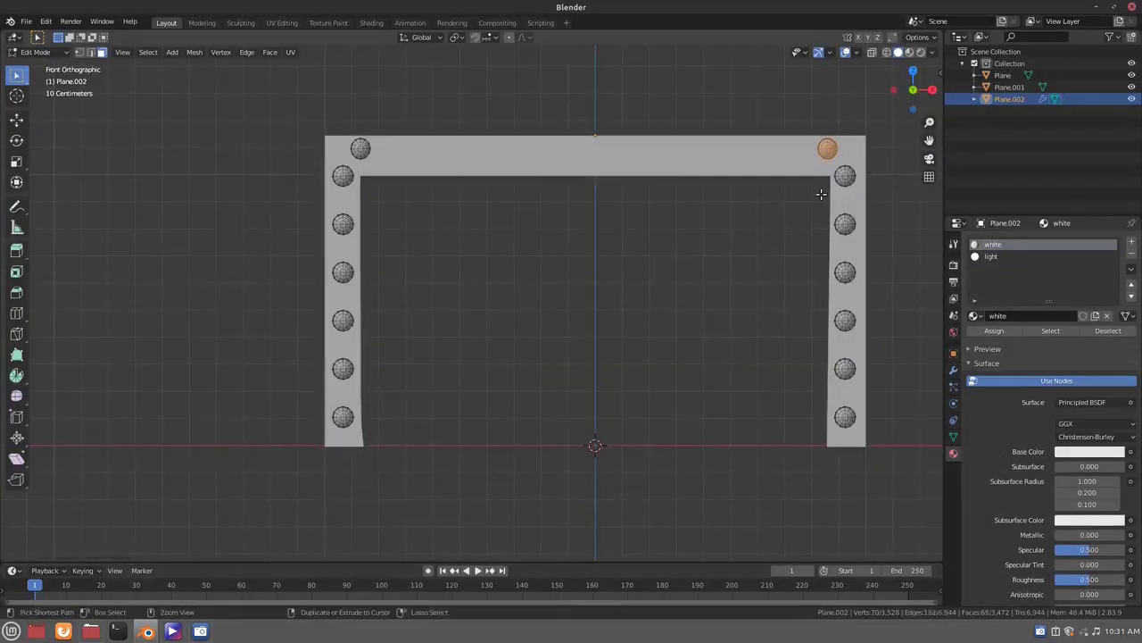
{"action": "key", "text": "g"}
{"action": "key", "text": "y"}
{"action": "key", "text": "x"}
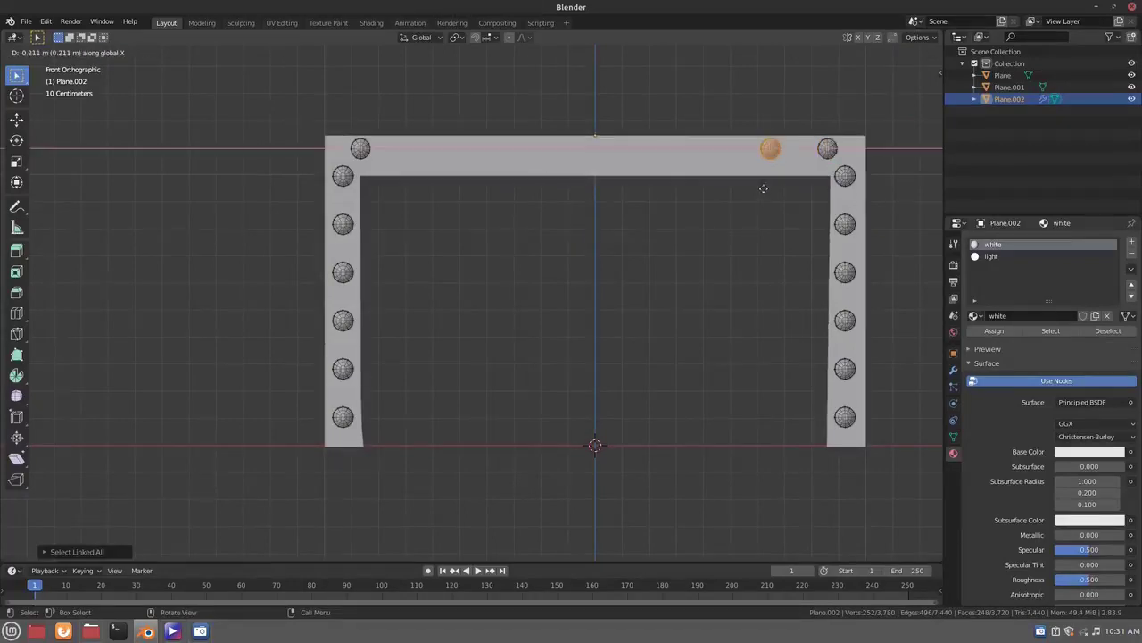
{"action": "left_click", "coordinate": [775, 187]}
{"action": "key", "text": "ctrl+l"}
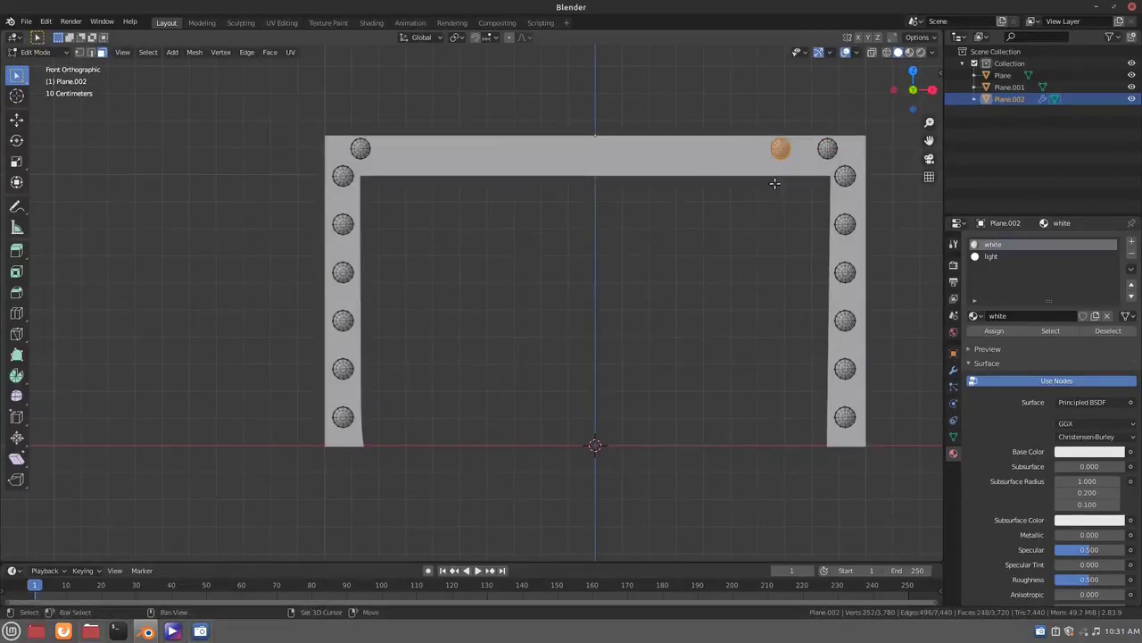
{"action": "key", "text": "shift+d"}
{"action": "key", "text": "x"}
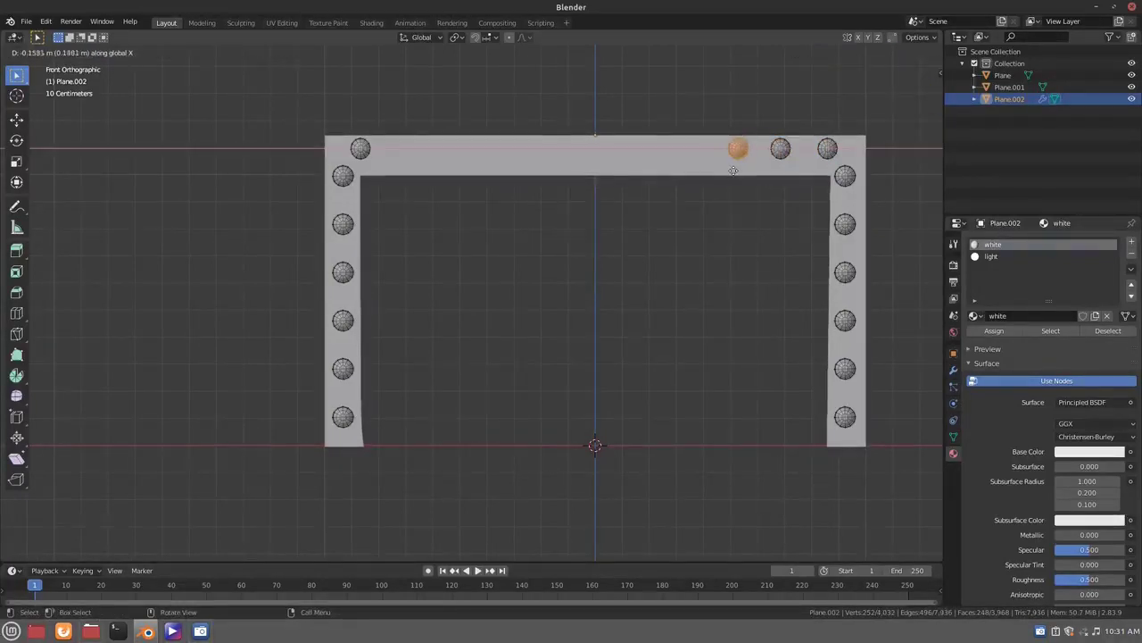
{"action": "left_click", "coordinate": [732, 171]}
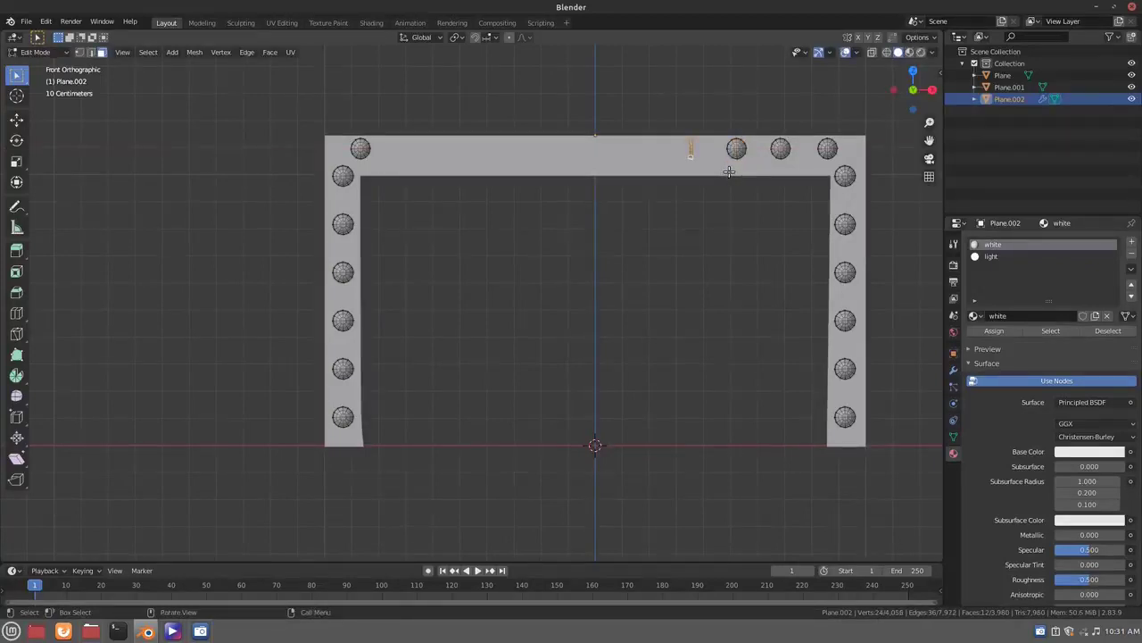
Add more evenly spaced bulb copies leftward along the top bar, then return to Object Mode
{"action": "key", "text": "ctrl+l"}
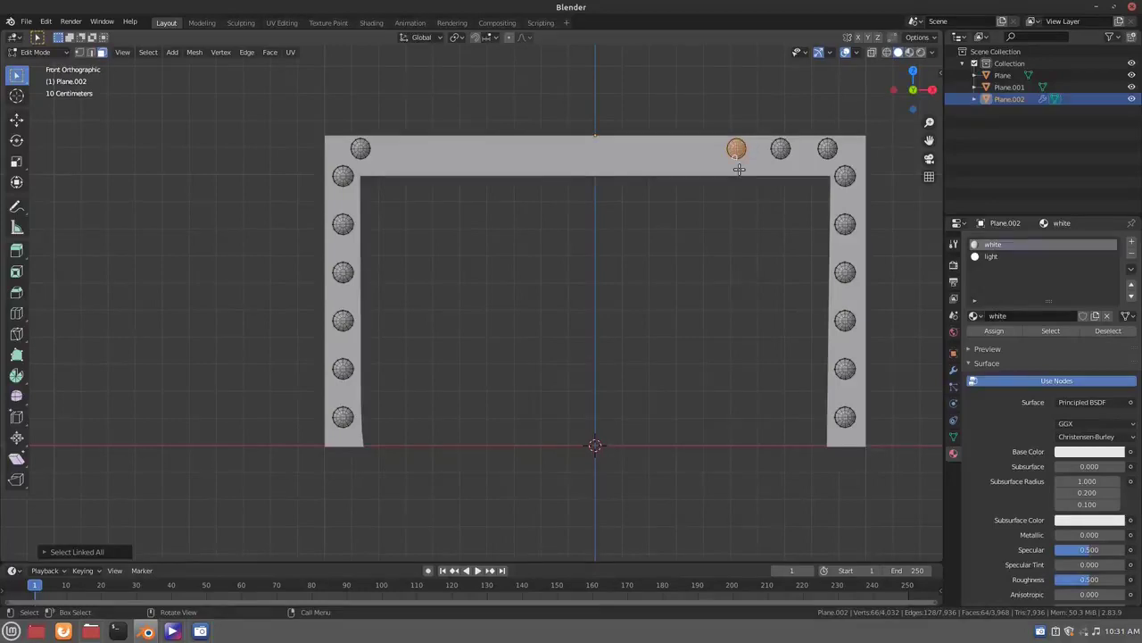
{"action": "left_click", "coordinate": [739, 168], "text": "ctrl"}
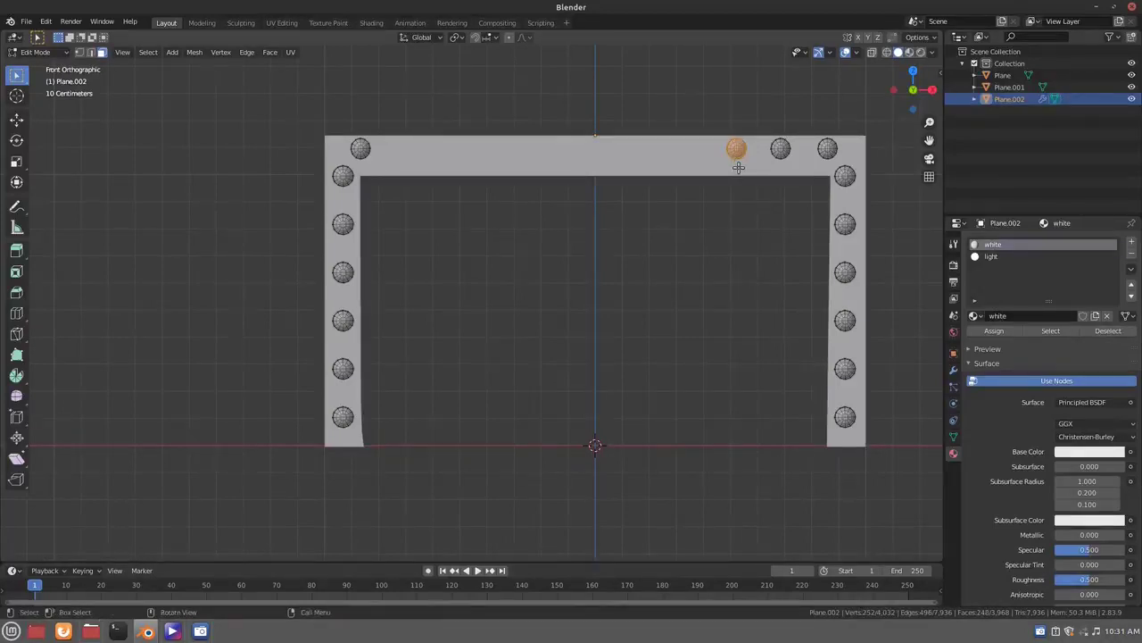
{"action": "key", "text": "g"}
{"action": "key", "text": "x"}
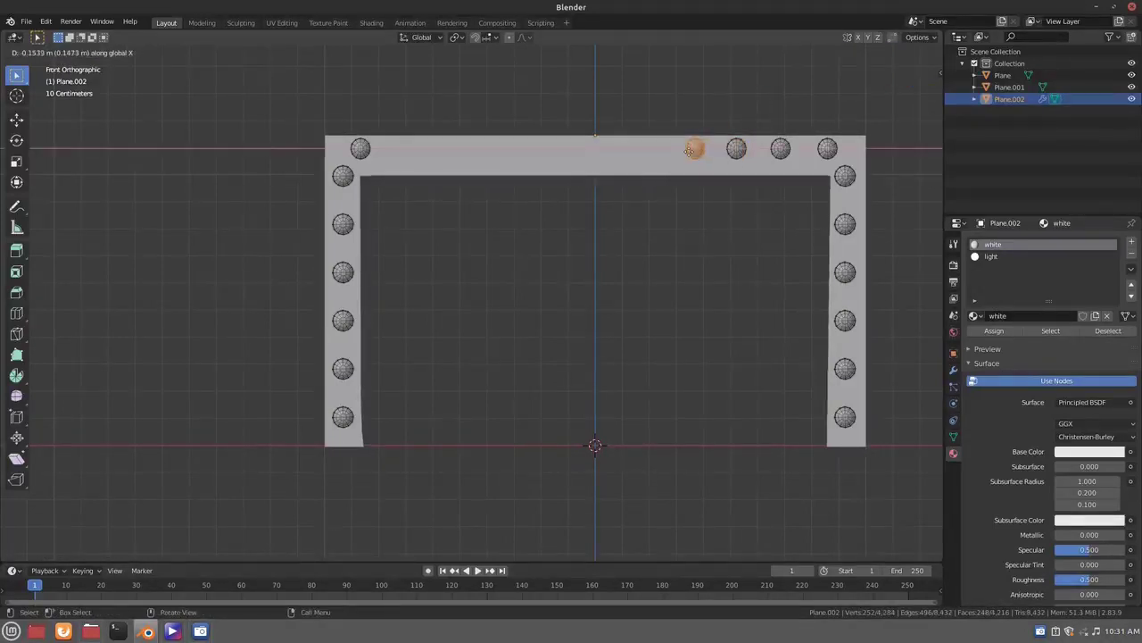
{"action": "left_click", "coordinate": [684, 148]}
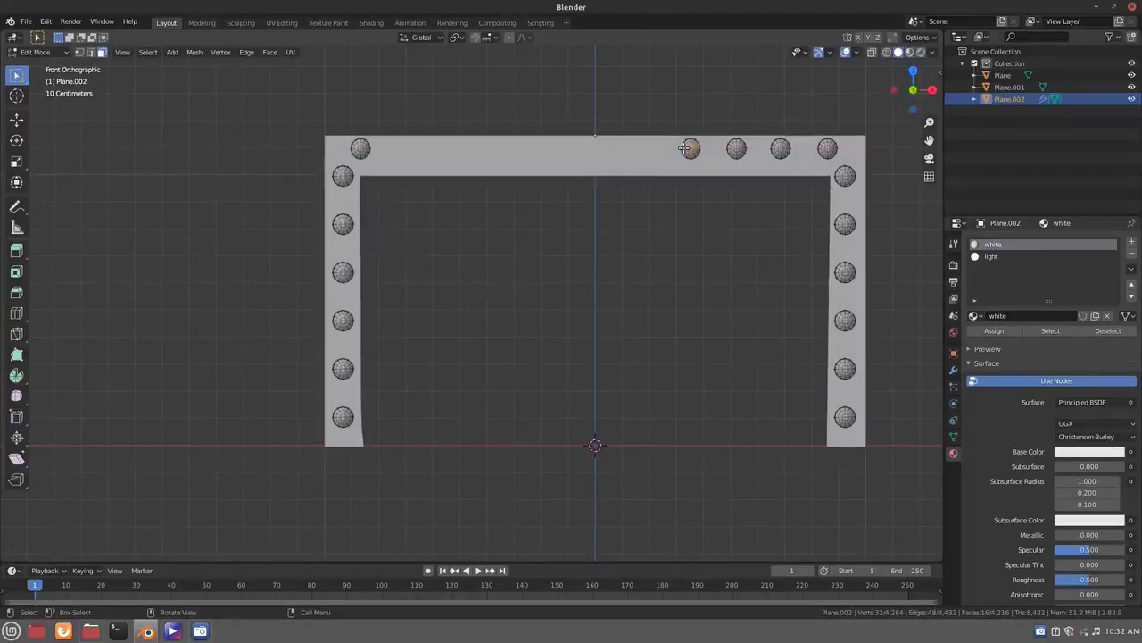
{"action": "key", "text": "ctrl+l"}
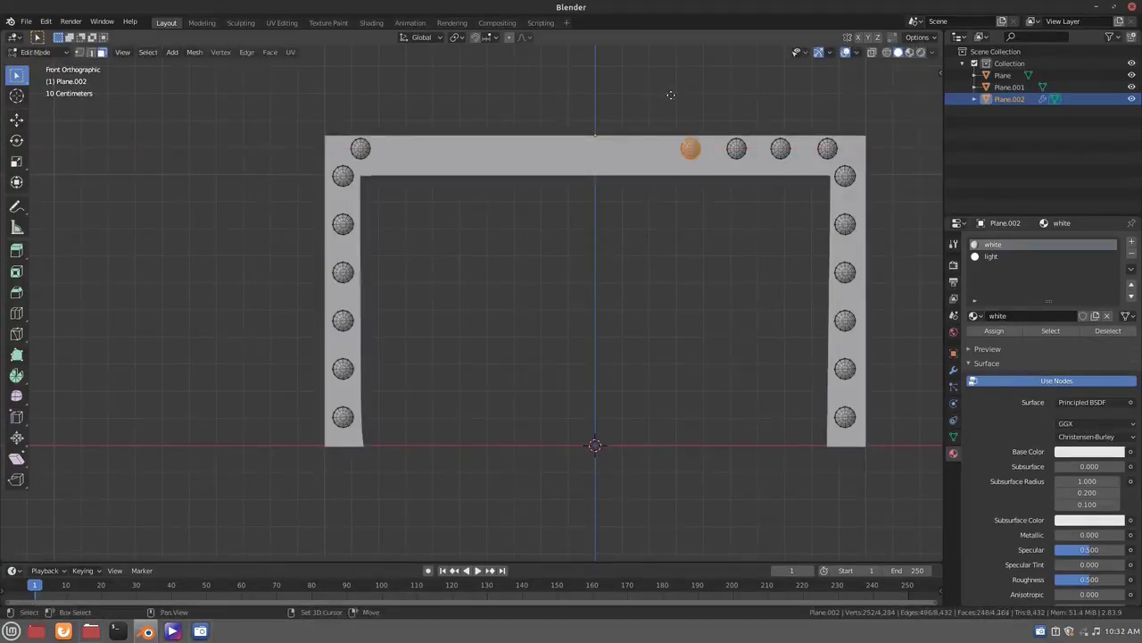
{"action": "key", "text": "shift+d"}
{"action": "key", "text": "x"}
{"action": "left_click", "coordinate": [627, 82]}
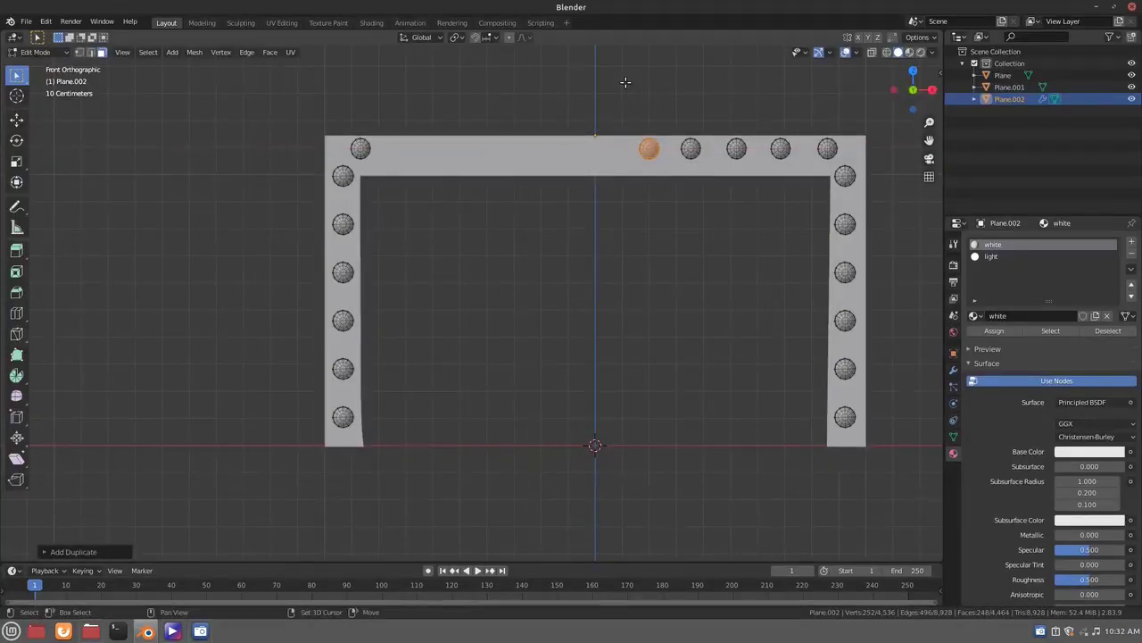
{"action": "key", "text": "shift+r"}
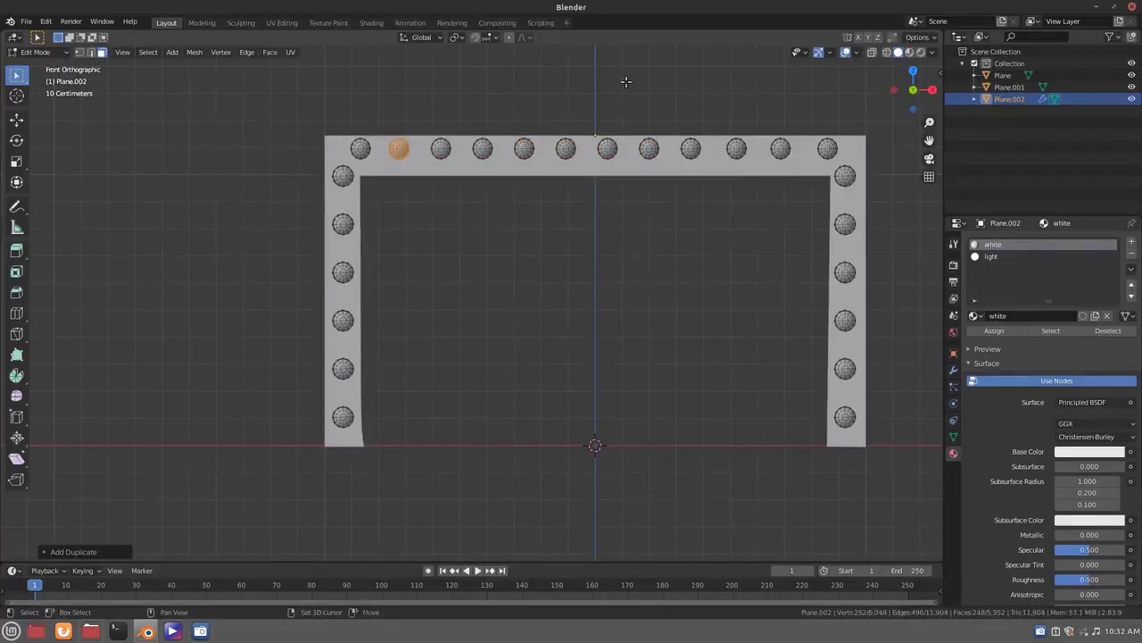
{"action": "key", "text": "Tab"}
Join the bulbs object into the active doorway box Plane.001 with Ctrl+J
{"action": "scroll", "coordinate": [418, 288], "scroll_direction": "down", "scroll_amount": 3}
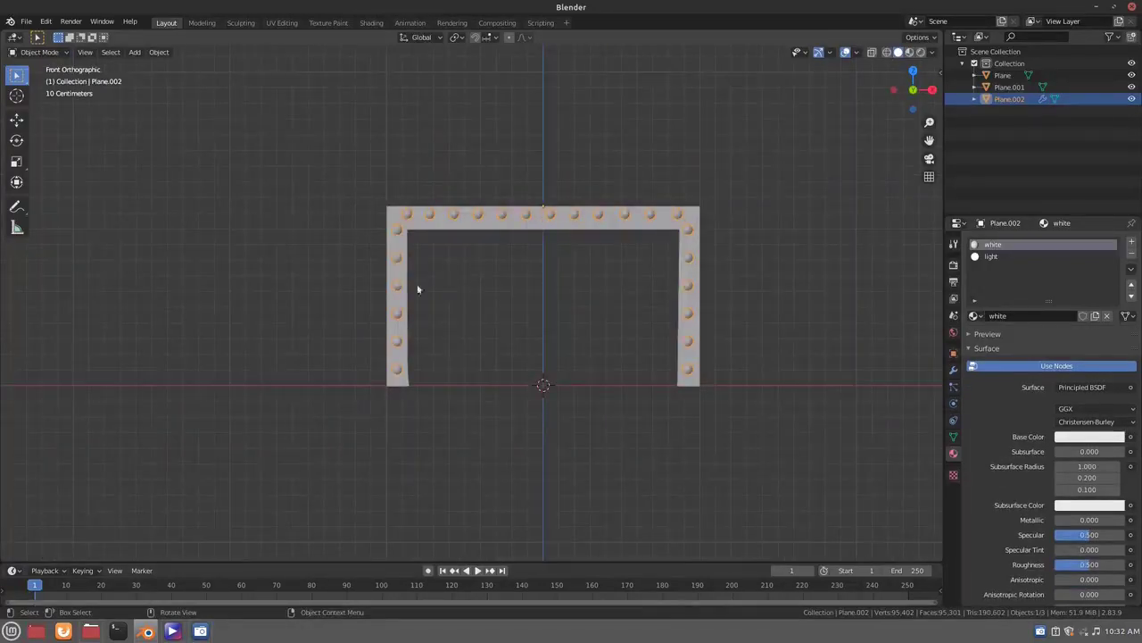
{"action": "mouse_move", "coordinate": [418, 288]}
{"action": "middle_mouse_down"}
{"action": "mouse_move", "coordinate": [498, 293]}
{"action": "mouse_move", "coordinate": [452, 266]}
{"action": "middle_mouse_up"}
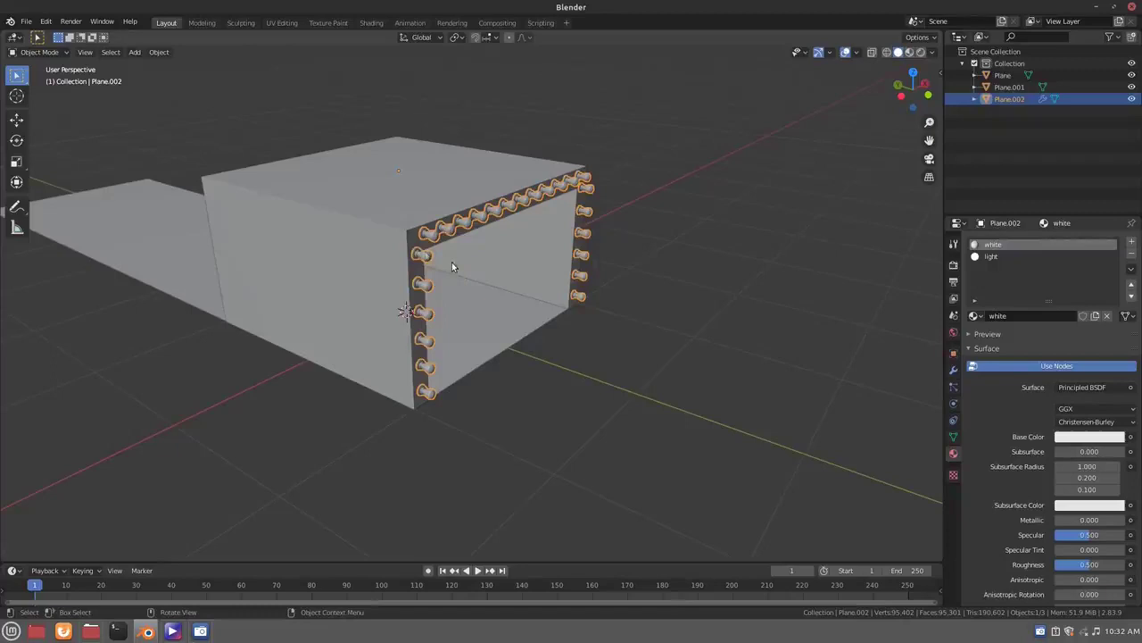
{"action": "left_click", "coordinate": [373, 218], "text": "shift"}
{"action": "left_click", "coordinate": [419, 230], "text": "shift"}
{"action": "left_click", "coordinate": [393, 219], "text": "shift"}
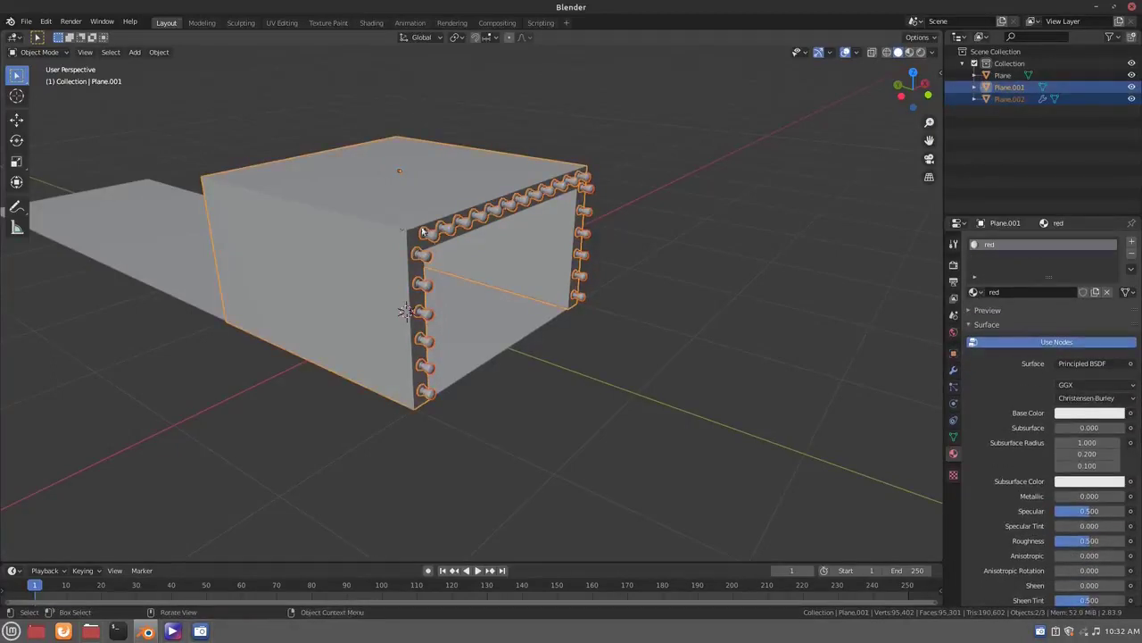
{"action": "left_click", "coordinate": [423, 231]}
{"action": "left_click", "coordinate": [953, 437]}
{"action": "left_click", "coordinate": [953, 369]}
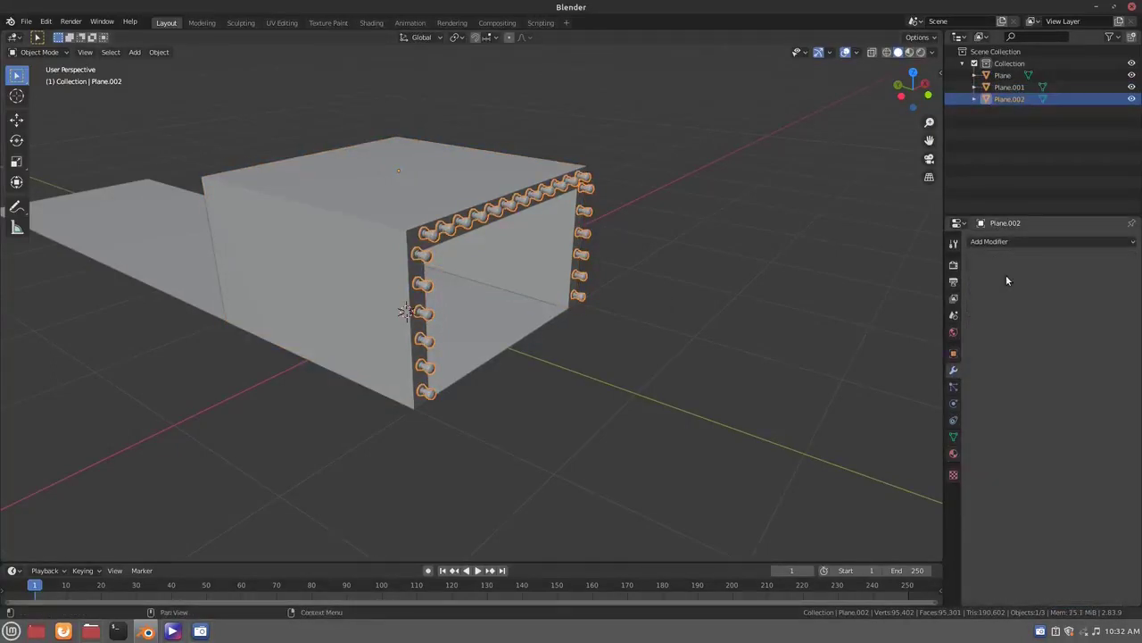
{"action": "left_click", "coordinate": [421, 212], "text": "shift"}
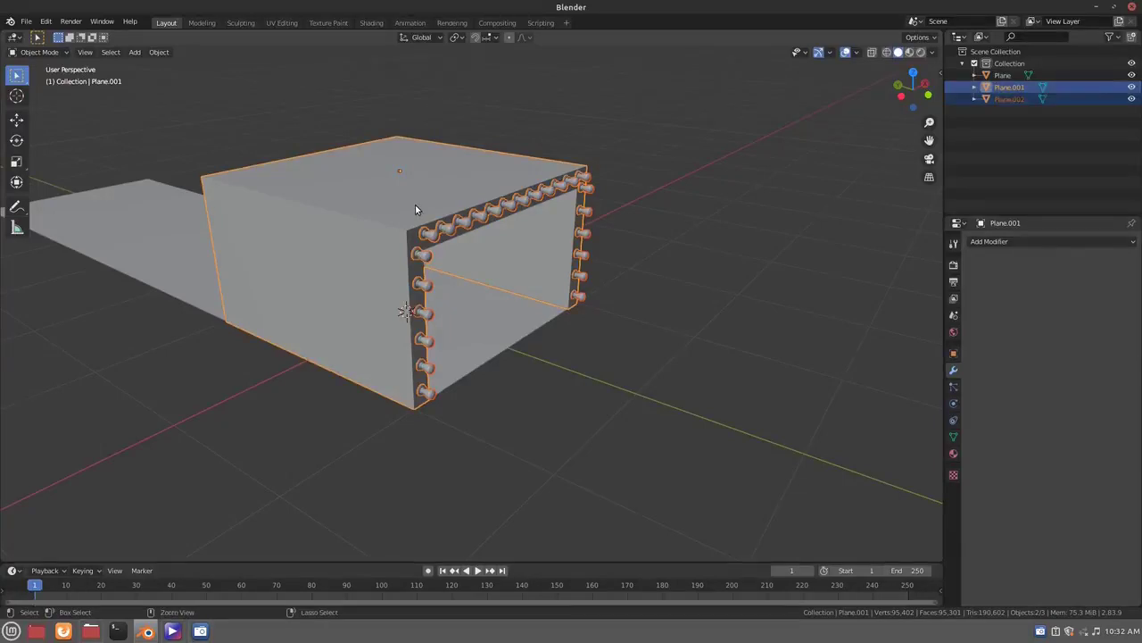
{"action": "key", "text": "ctrl+j"}
{"action": "key", "text": "KP_1"}
{"action": "mouse_move", "coordinate": [455, 197]}
{"action": "middle_mouse_down"}
{"action": "mouse_move", "coordinate": [598, 241]}
{"action": "mouse_move", "coordinate": [580, 205]}
{"action": "middle_mouse_up"}
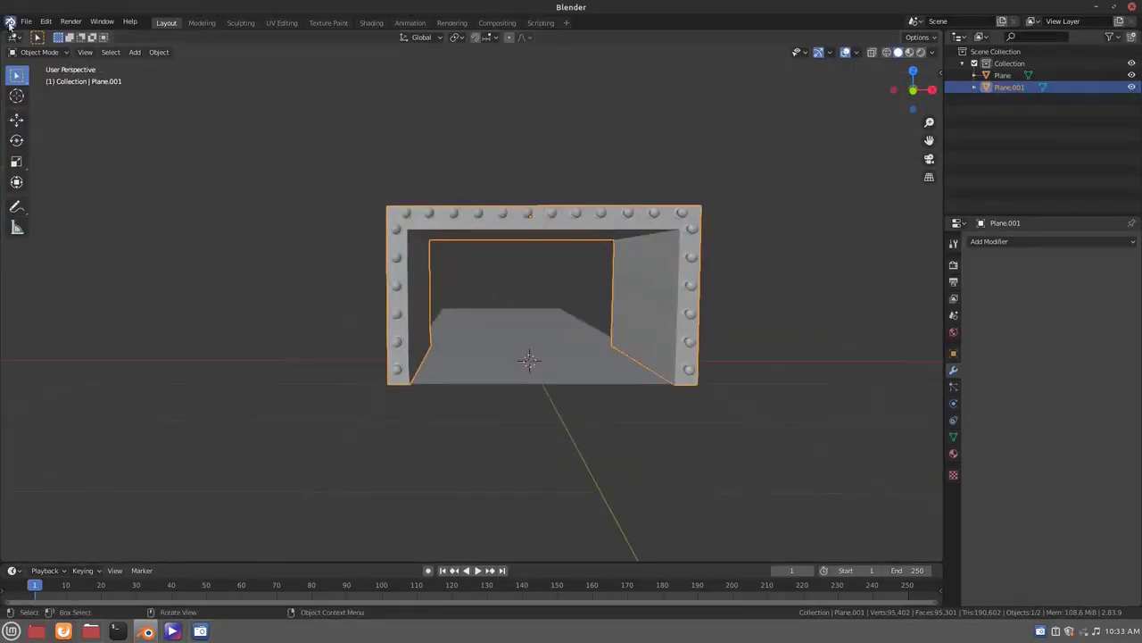
{"action": "middle_click_drag", "start_coordinate": [748, 526], "coordinate": [695, 496]}
Duplicate the bulb-studded doorway frame along Y and scale the copy
{"action": "key", "text": "shift+d"}
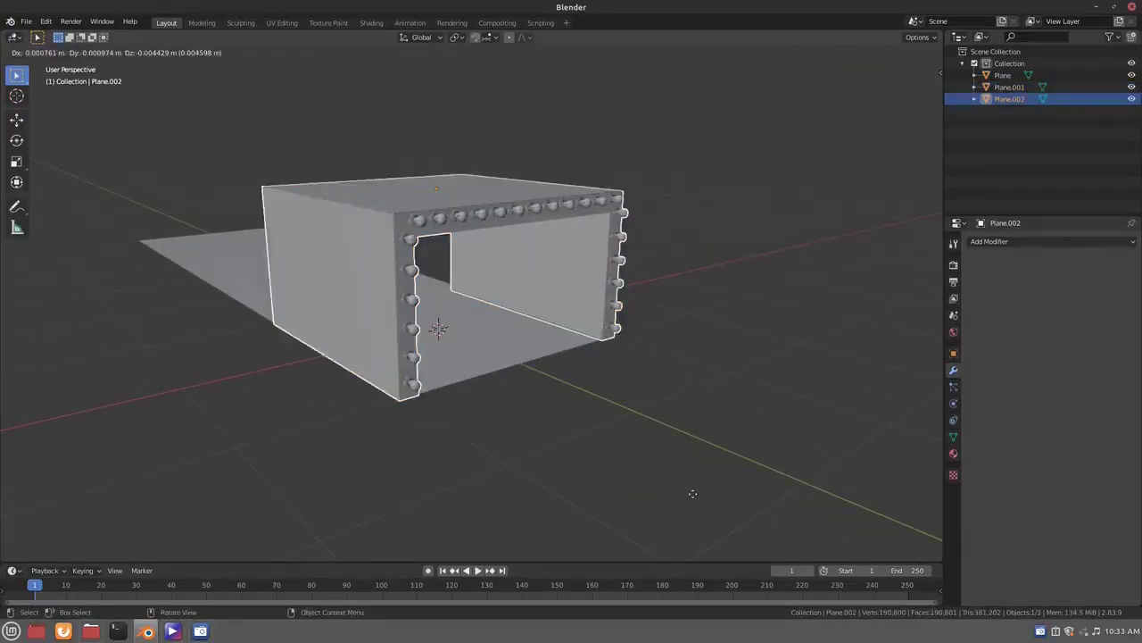
{"action": "key", "text": "y"}
{"action": "left_click", "coordinate": [582, 443]}
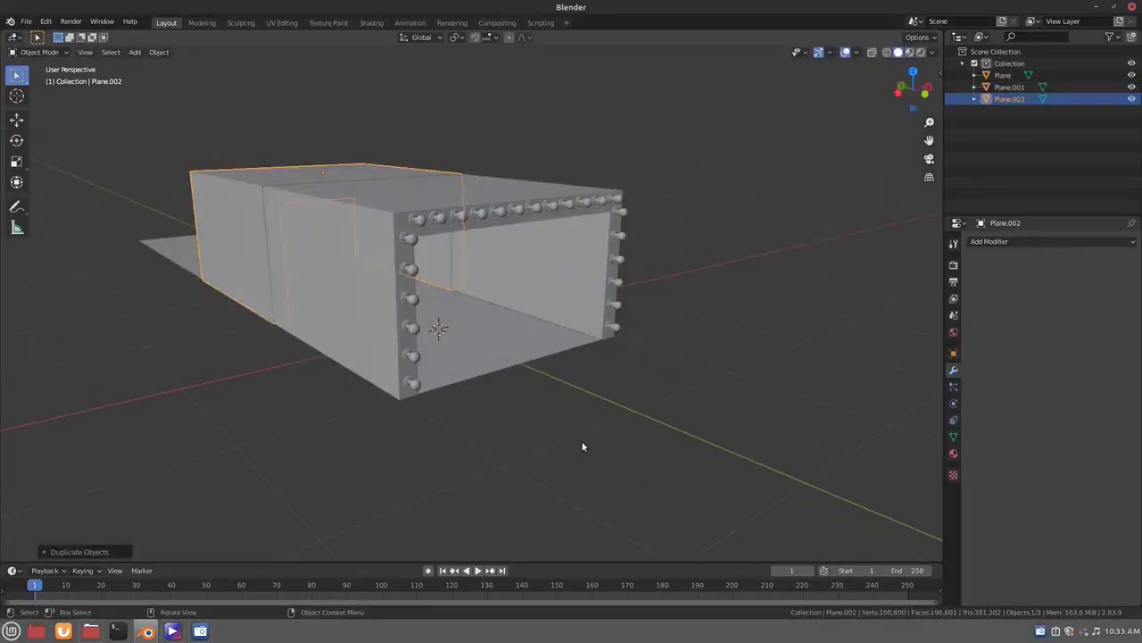
{"action": "key", "text": "s"}
{"action": "left_click", "coordinate": [635, 418]}
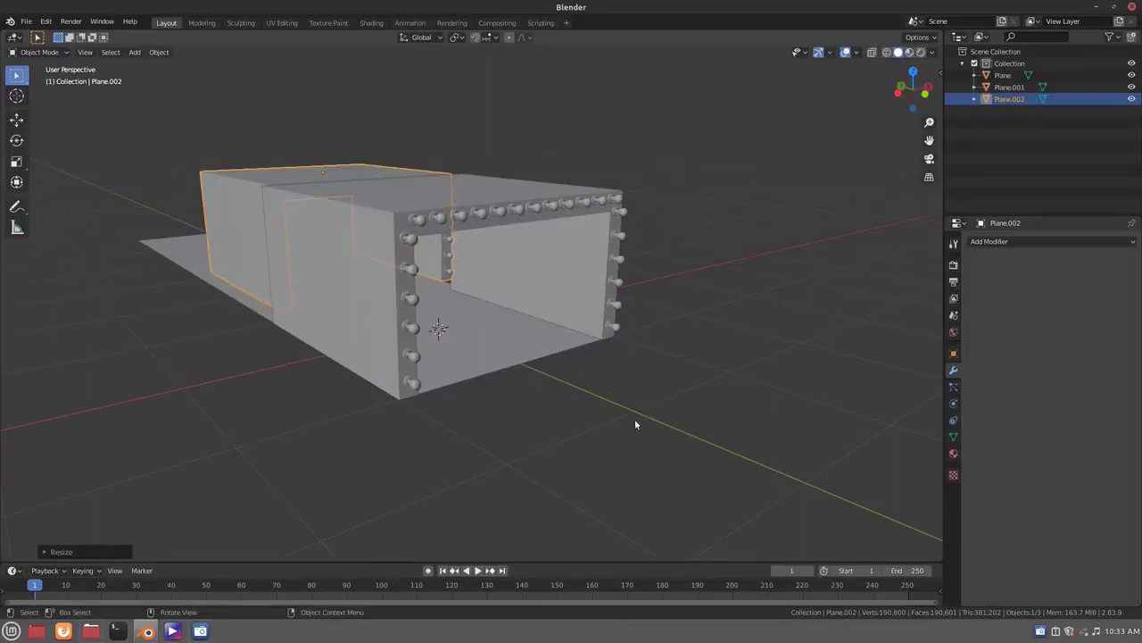
{"action": "key", "text": "KP_1"}
Shrink the third frame and shift it along Z and Y to fit inside the second
{"action": "key", "text": "s"}
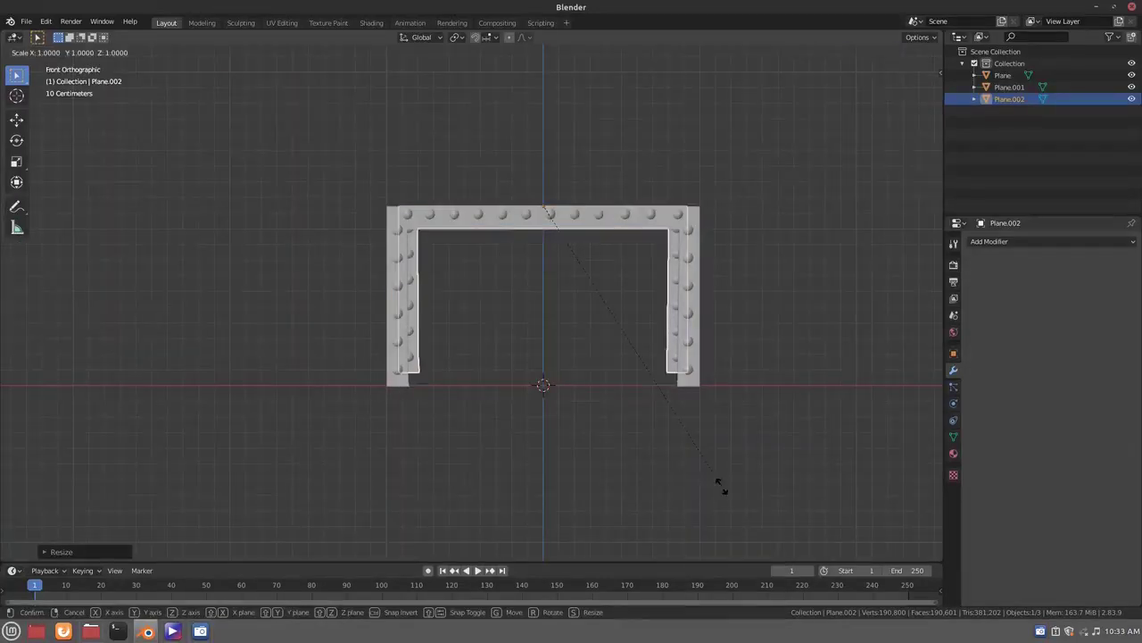
{"action": "left_click", "coordinate": [655, 418]}
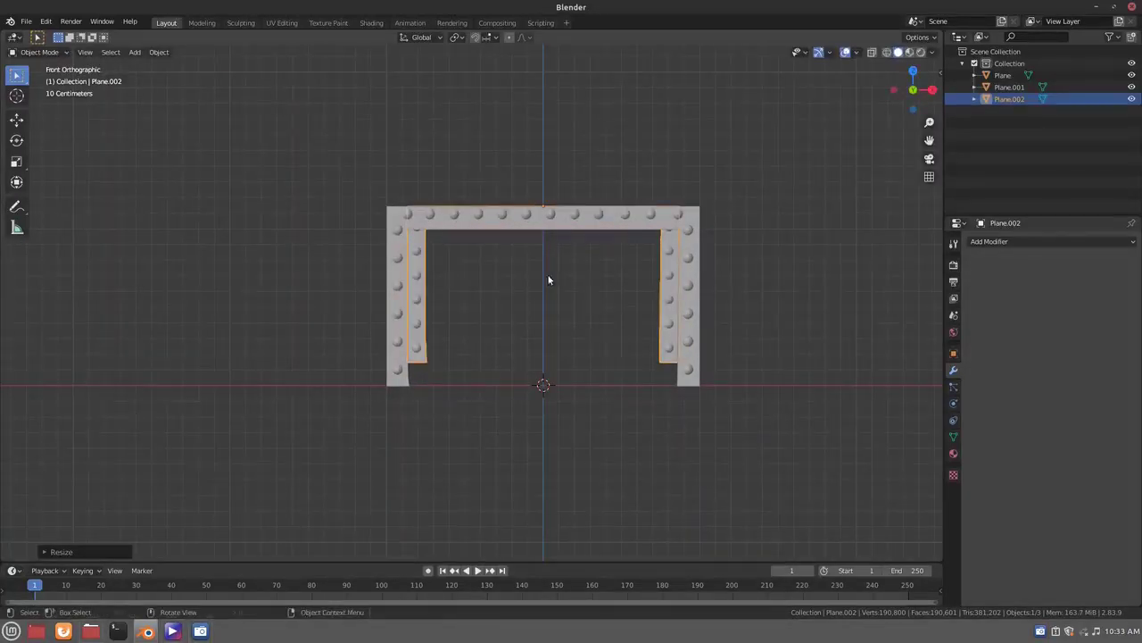
{"action": "key", "text": "g"}
{"action": "key", "text": "y"}
{"action": "key", "text": "z"}
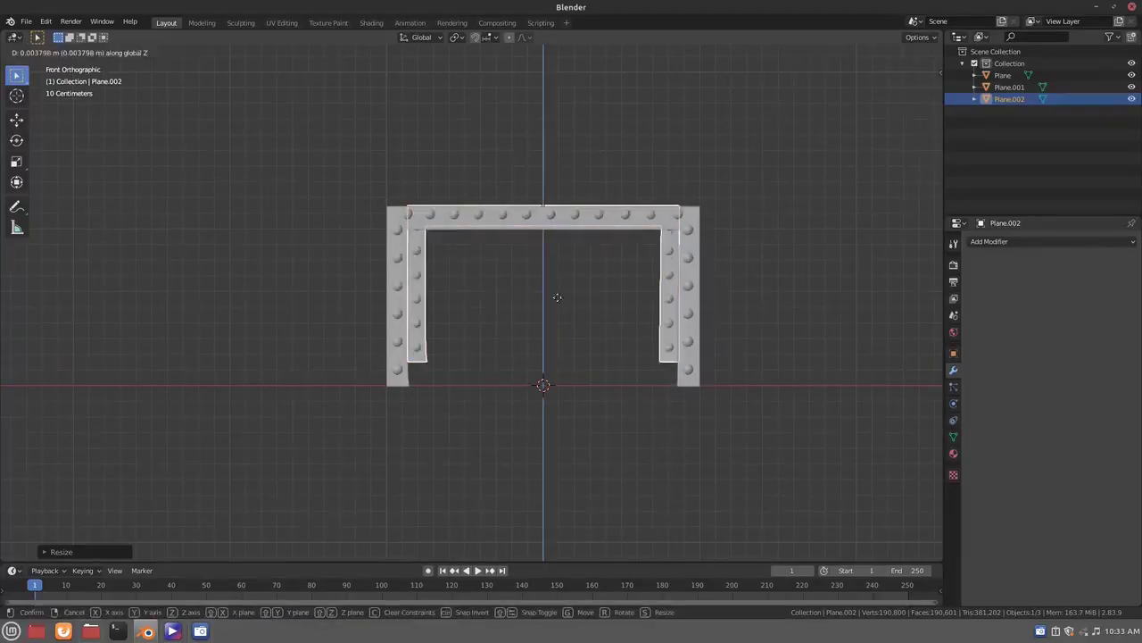
{"action": "left_click", "coordinate": [528, 327]}
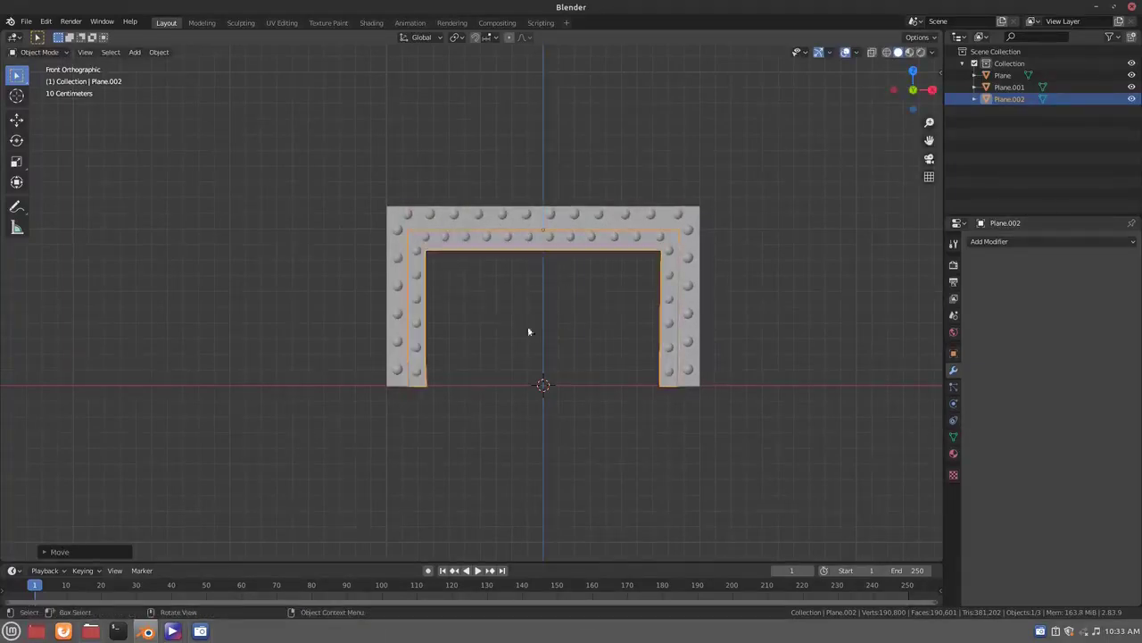
{"action": "middle_click_drag", "start_coordinate": [465, 312], "coordinate": [482, 303]}
{"action": "key", "text": "g"}
{"action": "key", "text": "y"}
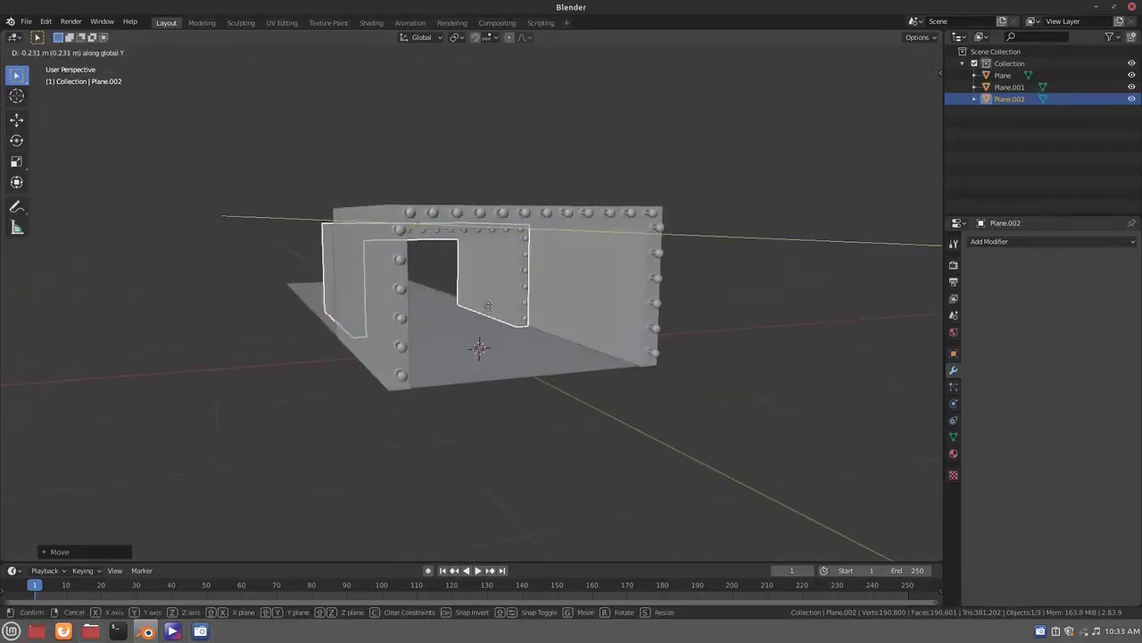
{"action": "left_click", "coordinate": [446, 343]}
{"action": "mouse_move", "coordinate": [446, 343]}
{"action": "middle_mouse_down"}
{"action": "mouse_move", "coordinate": [431, 336]}
{"action": "mouse_move", "coordinate": [452, 331]}
{"action": "middle_mouse_up"}
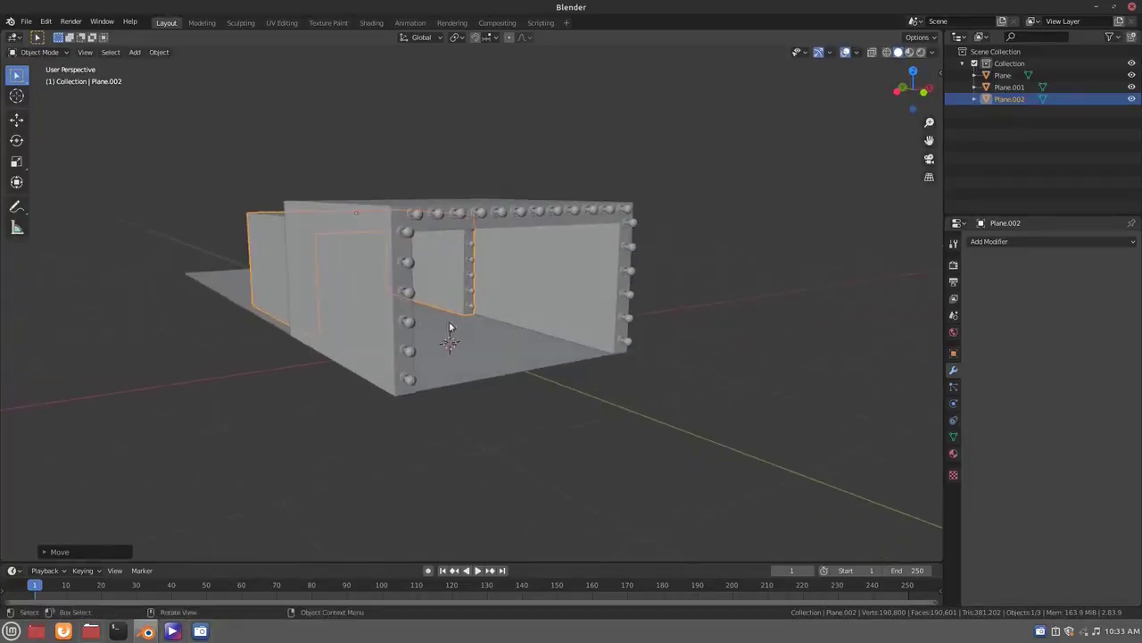
{"action": "scroll", "coordinate": [362, 337], "scroll_direction": "up", "scroll_amount": 3}
{"action": "mouse_move", "coordinate": [362, 338]}
{"action": "middle_mouse_down"}
{"action": "mouse_move", "coordinate": [535, 374]}
{"action": "mouse_move", "coordinate": [417, 342]}
{"action": "mouse_move", "coordinate": [365, 420]}
{"action": "mouse_move", "coordinate": [294, 359]}
{"action": "mouse_move", "coordinate": [325, 375]}
{"action": "mouse_move", "coordinate": [299, 418]}
{"action": "middle_mouse_up"}
{"action": "scroll", "coordinate": [535, 374], "scroll_direction": "down", "scroll_amount": 3}
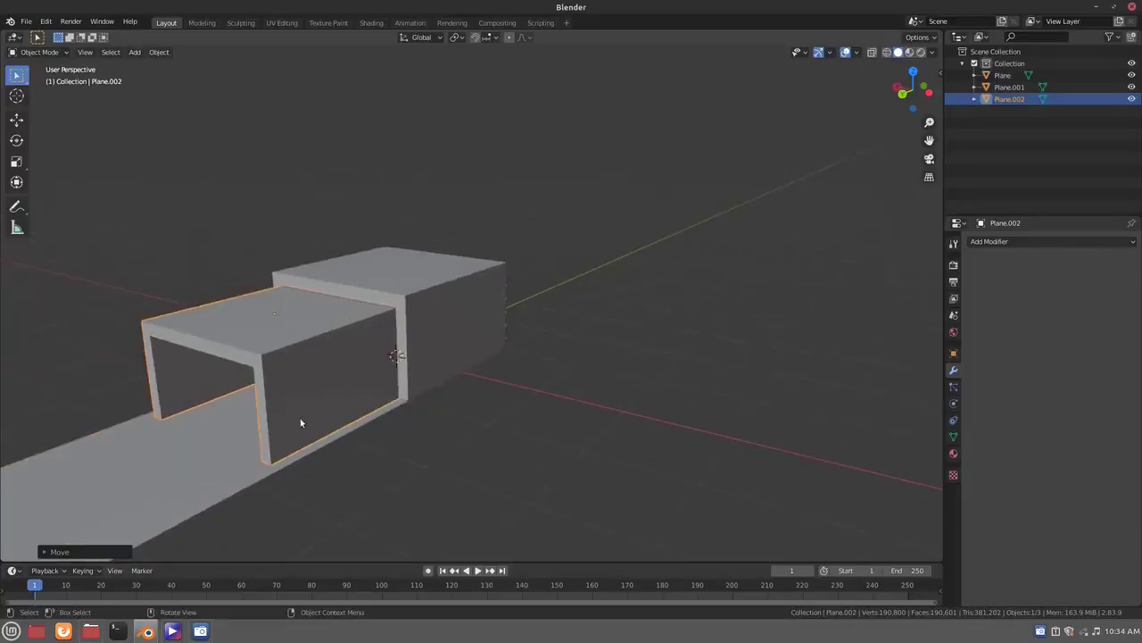
Duplicate it as a smaller Plane.003, lowered to the floor and slid out in front
{"action": "key", "text": "shift+d"}
{"action": "key", "text": "Escape"}
{"action": "key", "text": "s"}
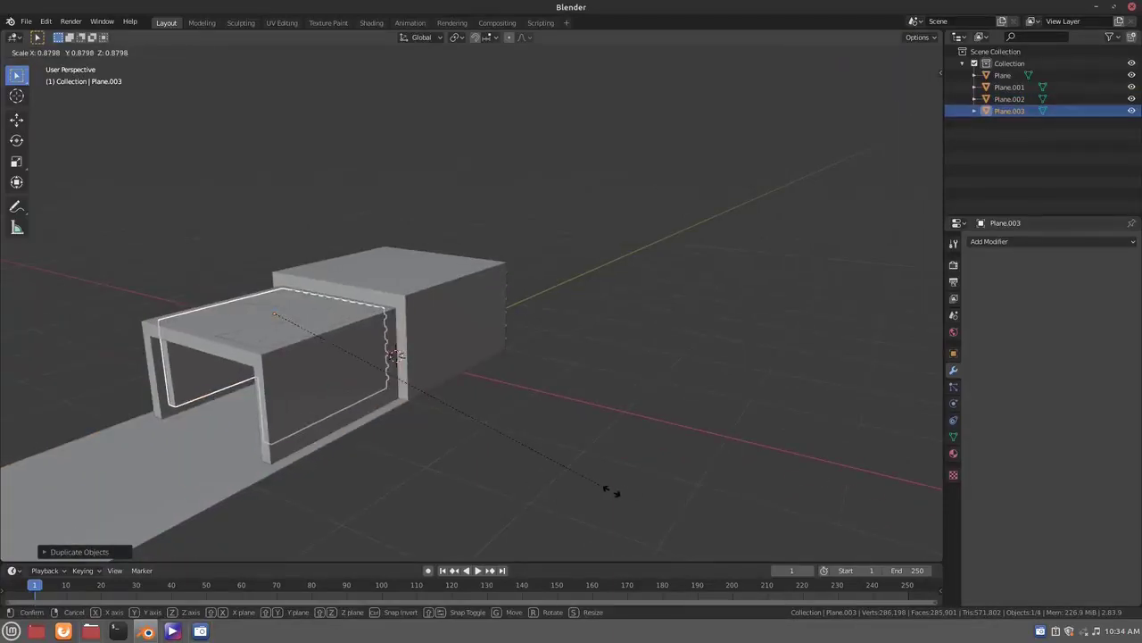
{"action": "left_click", "coordinate": [600, 452]}
{"action": "key", "text": "g"}
{"action": "key", "text": "z"}
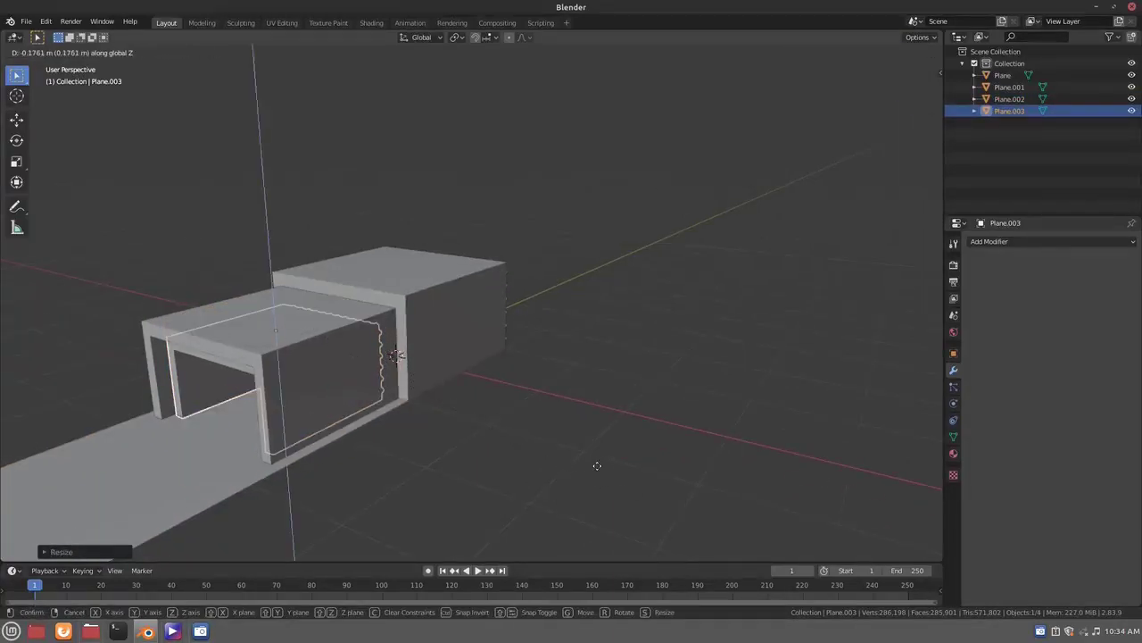
{"action": "left_click", "coordinate": [599, 463]}
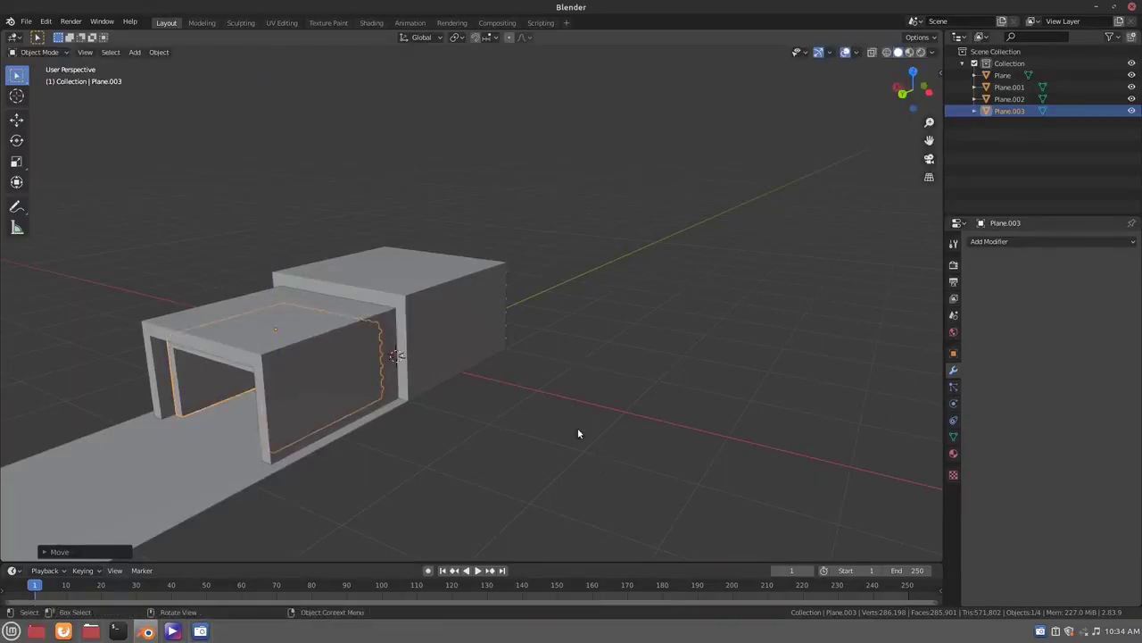
{"action": "key", "text": "g"}
{"action": "key", "text": "y"}
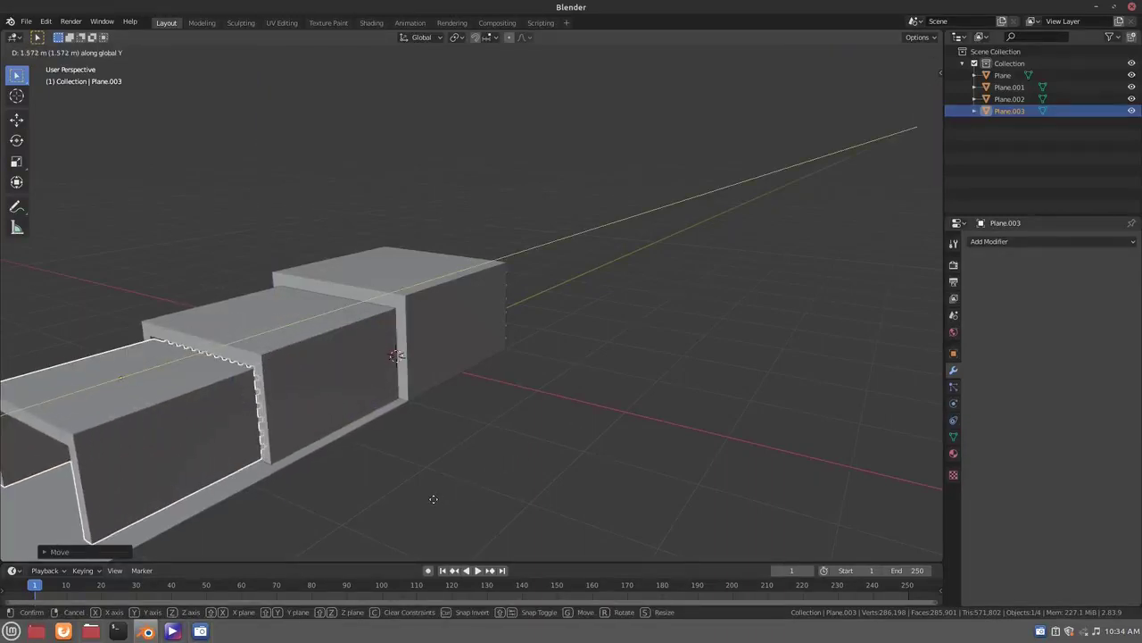
{"action": "left_click", "coordinate": [394, 497]}
{"action": "key", "text": "s"}
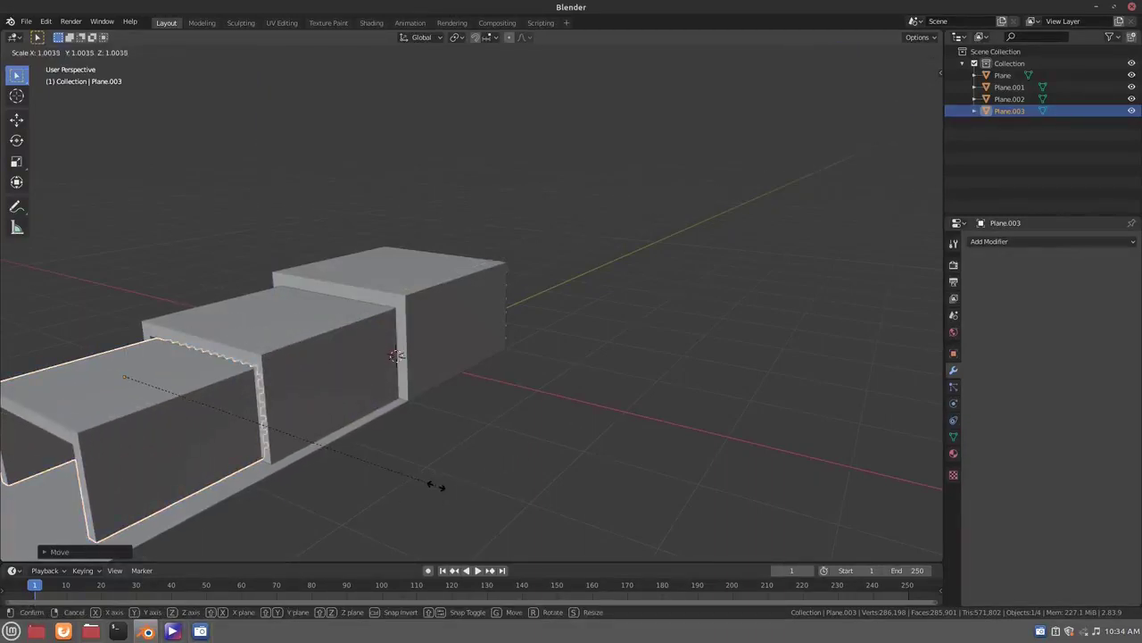
{"action": "left_click", "coordinate": [446, 495]}
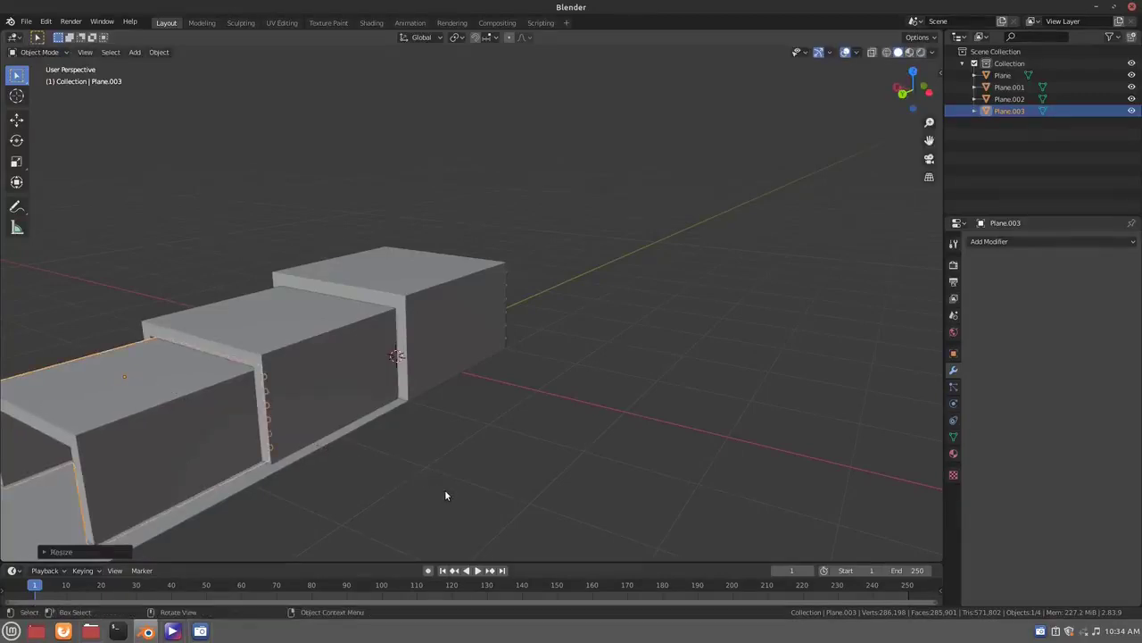
Keep solid shading, reselect the front frame, and adjust its height
{"action": "left_click", "coordinate": [398, 464]}
{"action": "key", "text": "z"}
{"action": "key", "text": "z"}
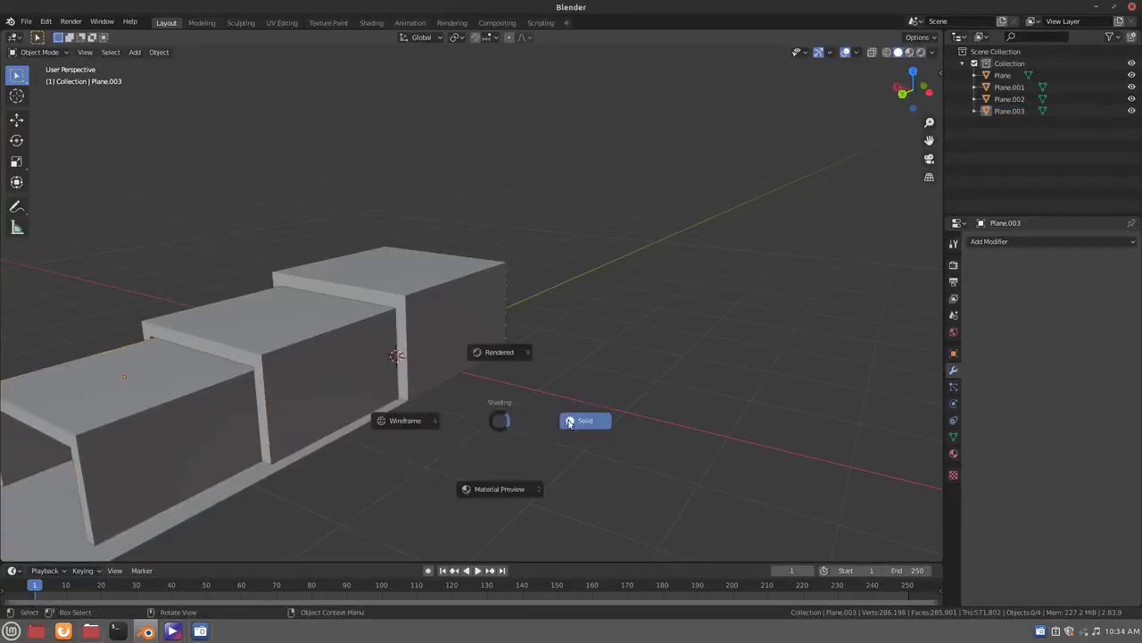
{"action": "left_click", "coordinate": [570, 423]}
{"action": "left_click", "coordinate": [225, 407]}
{"action": "key", "text": "g"}
{"action": "key", "text": "z"}
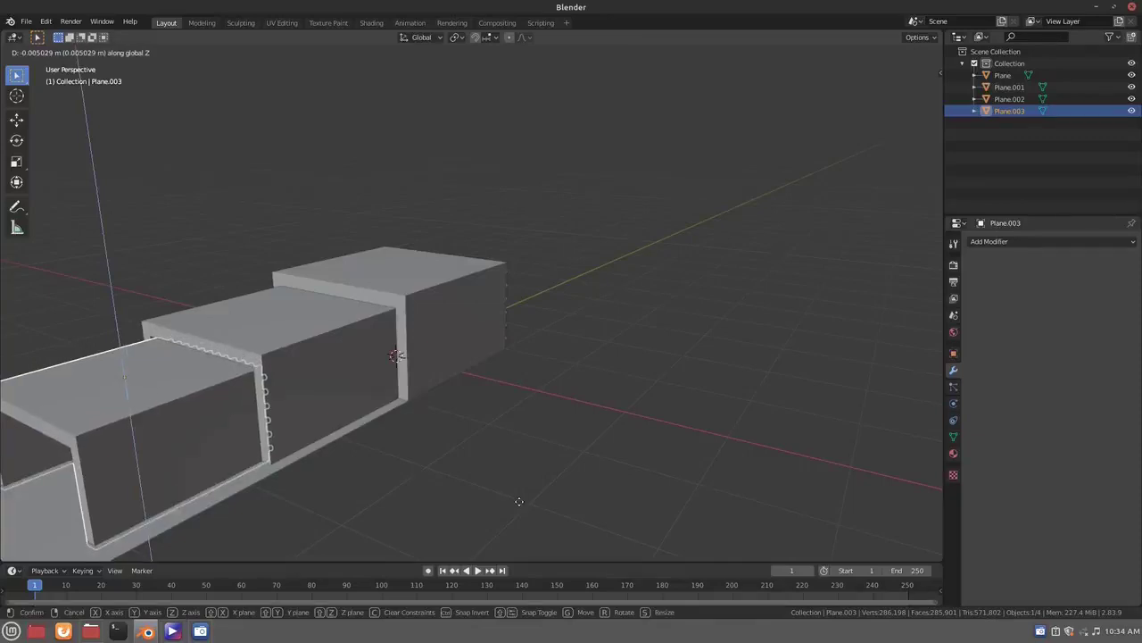
{"action": "left_click", "coordinate": [519, 501]}
{"action": "mouse_move", "coordinate": [519, 502]}
{"action": "middle_mouse_down"}
{"action": "mouse_move", "coordinate": [433, 486]}
{"action": "mouse_move", "coordinate": [490, 497]}
{"action": "middle_mouse_up"}
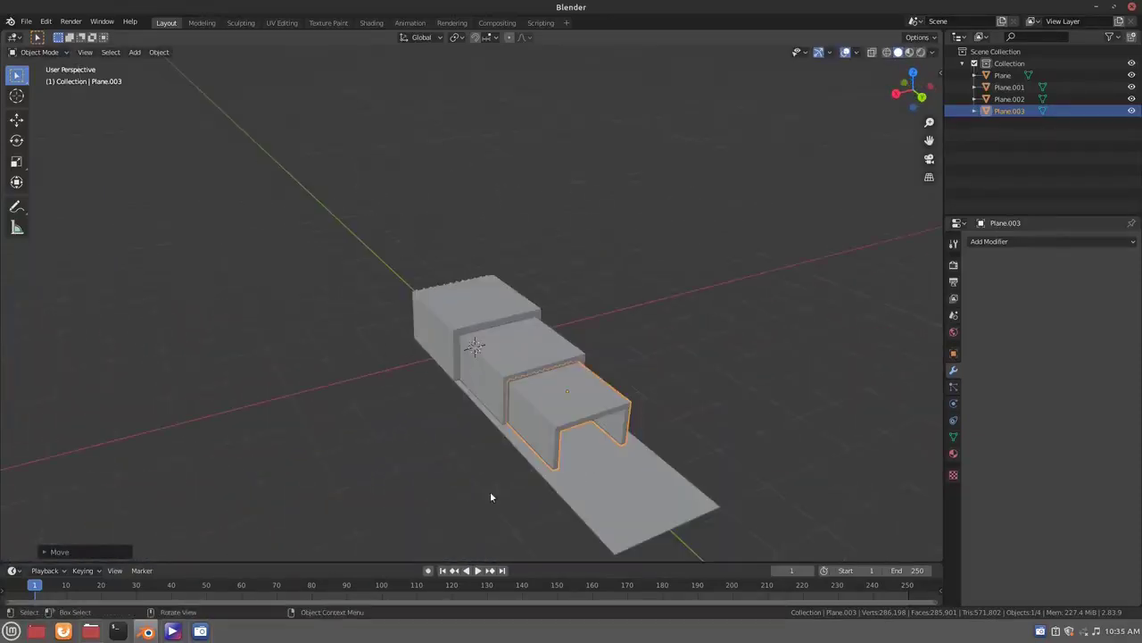
Set the front frame's origin to its centre of mass and add a smaller duplicate
{"action": "right_click", "coordinate": [686, 253]}
{"action": "mouse_move", "coordinate": [660, 238]}
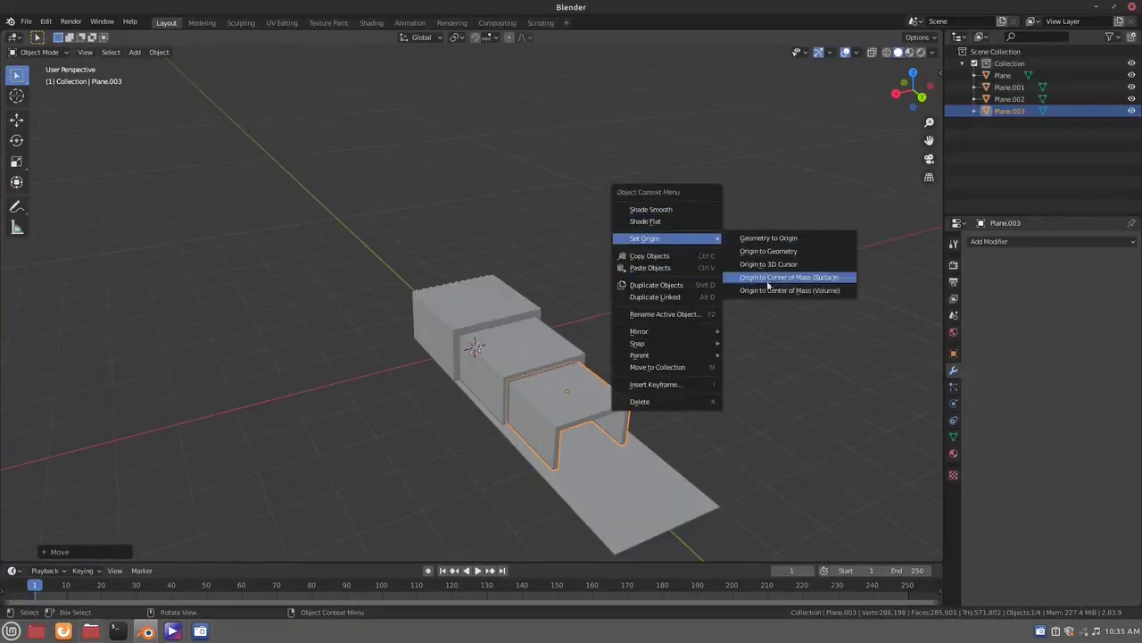
{"action": "left_click", "coordinate": [806, 291]}
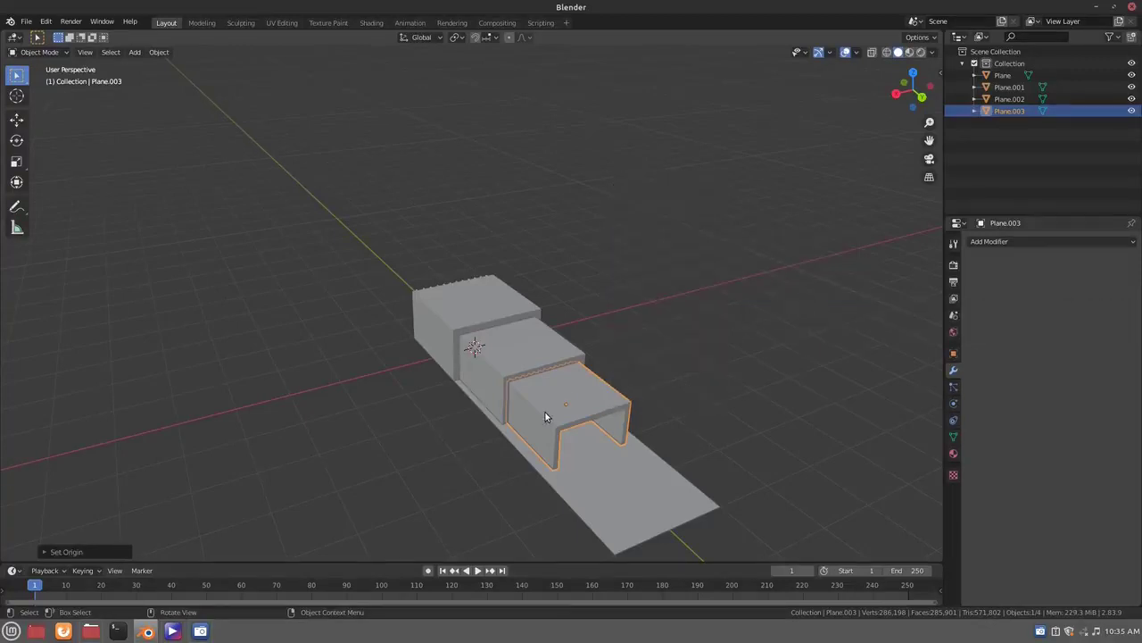
{"action": "key", "text": "shift+d"}
{"action": "key", "text": "s"}
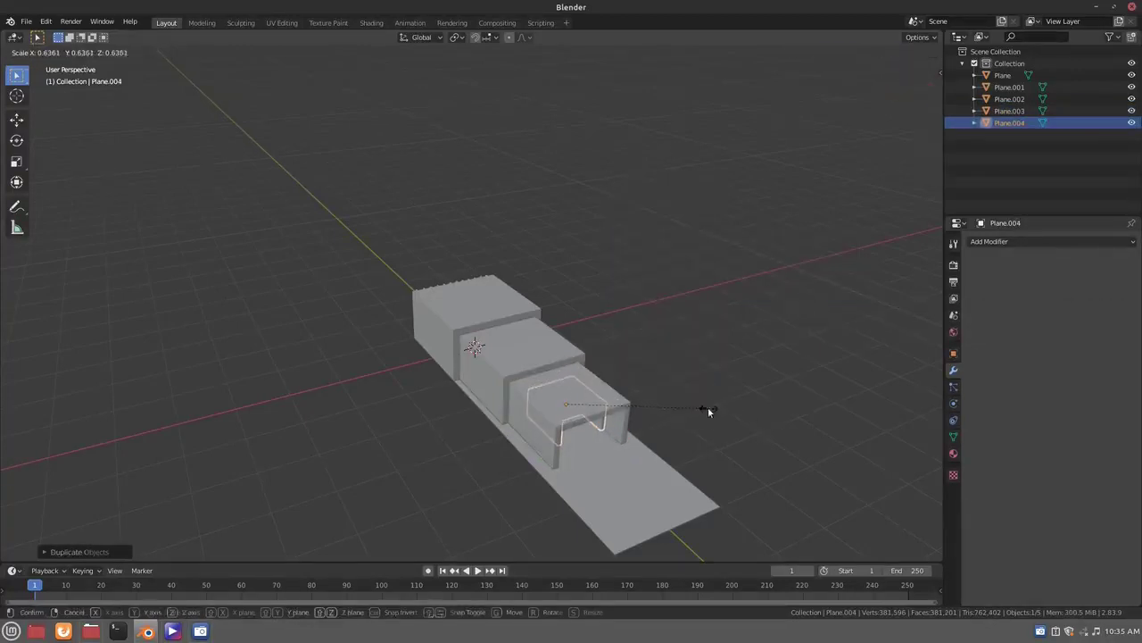
{"action": "left_click", "coordinate": [523, 434]}
In front orthographic view, move the Plane.003 frame vertically to its new height
{"action": "key", "text": "KP_5"}
{"action": "key", "text": "KP_1"}
{"action": "scroll", "coordinate": [523, 377], "scroll_direction": "up", "scroll_amount": 1}
{"action": "left_click", "coordinate": [441, 375]}
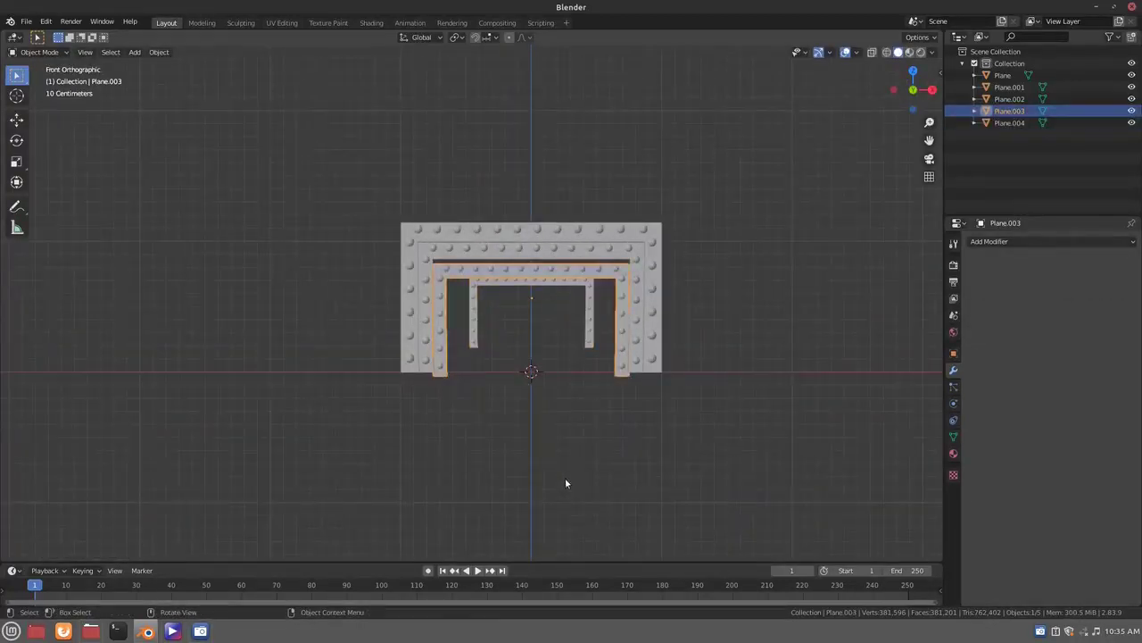
{"action": "key", "text": "g"}
{"action": "key", "text": "z"}
{"action": "left_click", "coordinate": [563, 475]}
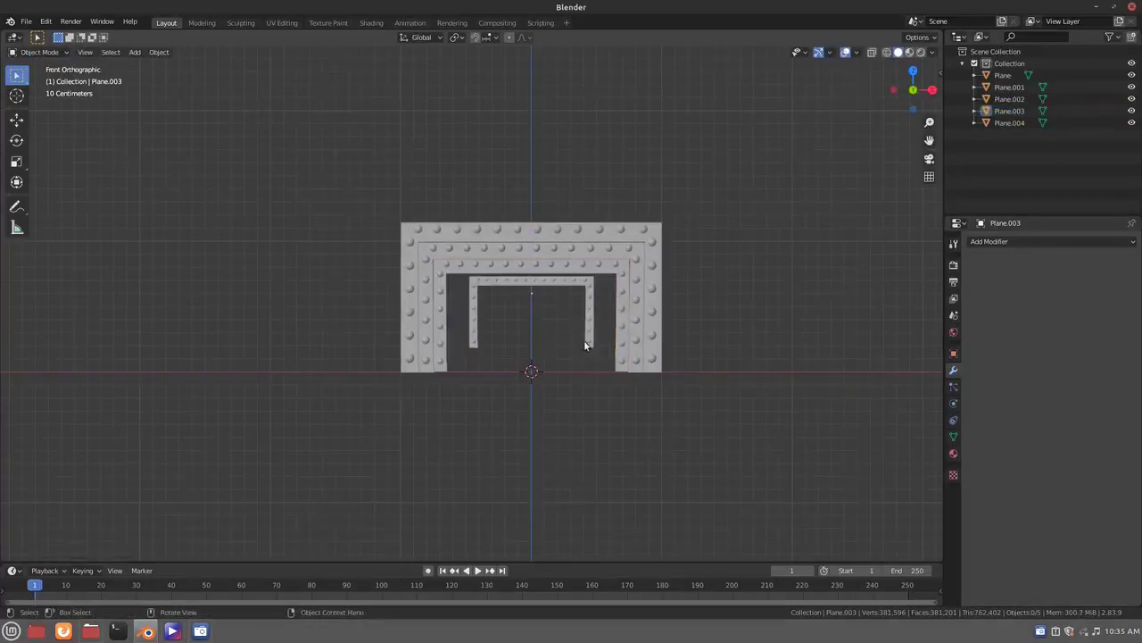
Enlarge the innermost frame slightly and move it to the front end of the stack
{"action": "left_click", "coordinate": [590, 332]}
{"action": "key", "text": "s"}
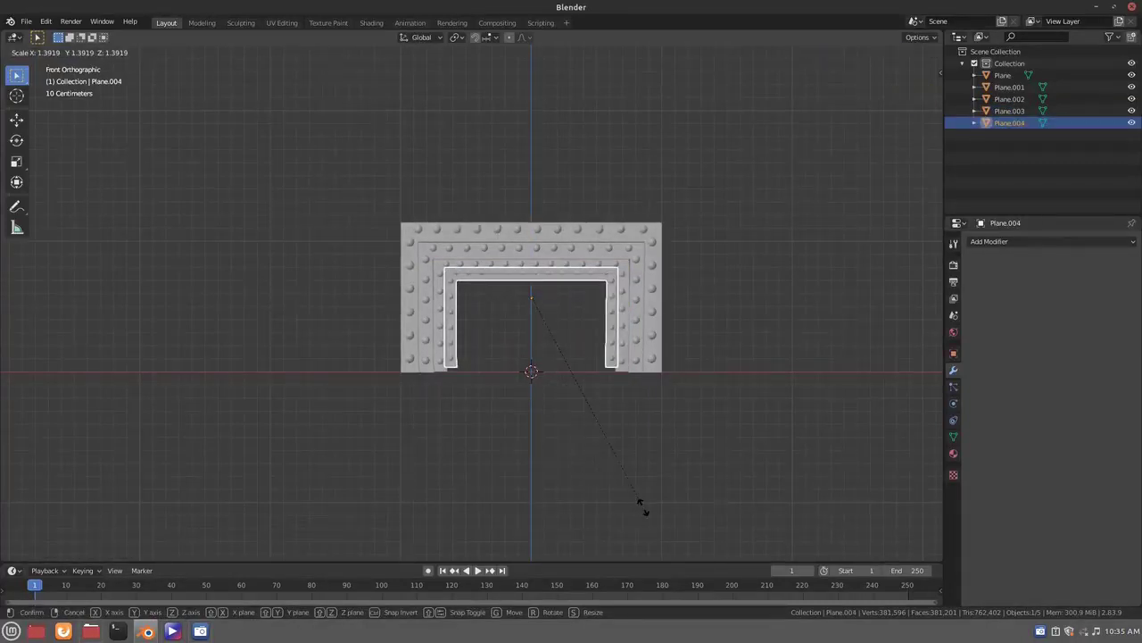
{"action": "left_click", "coordinate": [563, 371]}
{"action": "key", "text": "g"}
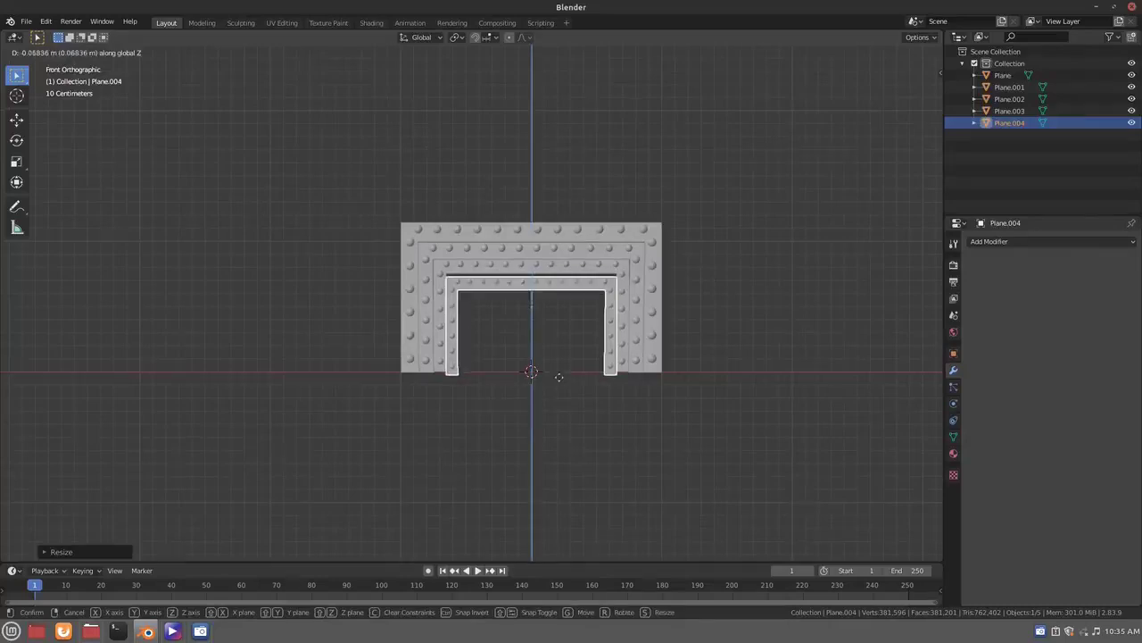
{"action": "left_click", "coordinate": [559, 369]}
{"action": "scroll", "coordinate": [564, 343], "scroll_direction": "up", "scroll_amount": 3}
{"action": "scroll", "coordinate": [564, 343], "scroll_direction": "up", "scroll_amount": 1}
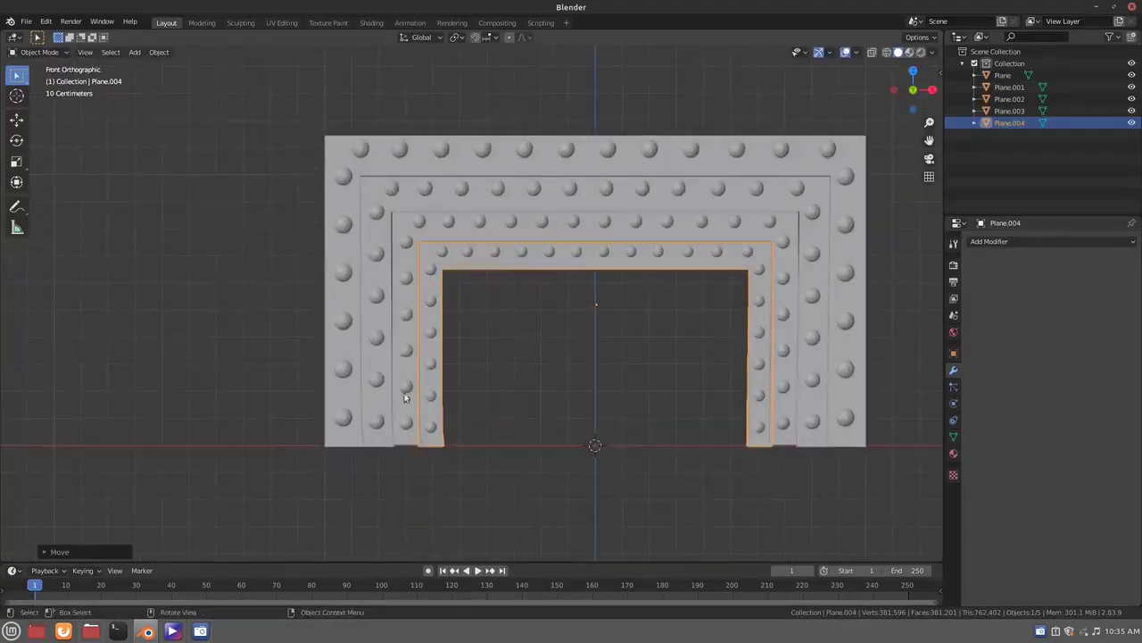
{"action": "middle_click_drag", "start_coordinate": [402, 396], "coordinate": [394, 390]}
{"action": "key", "text": "g"}
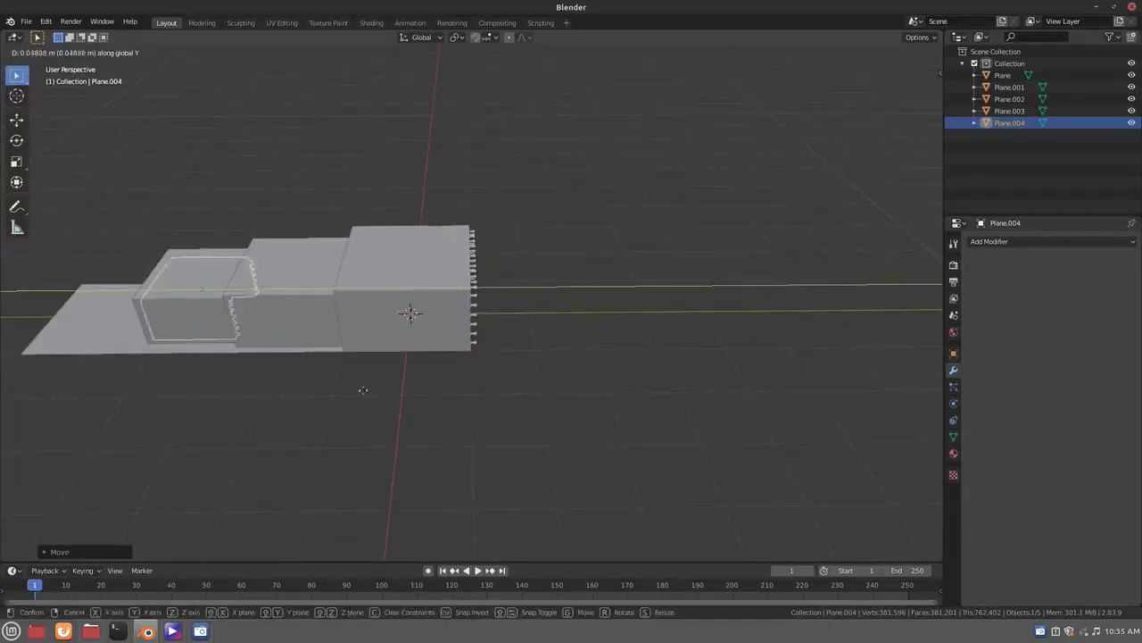
{"action": "left_click", "coordinate": [309, 382]}
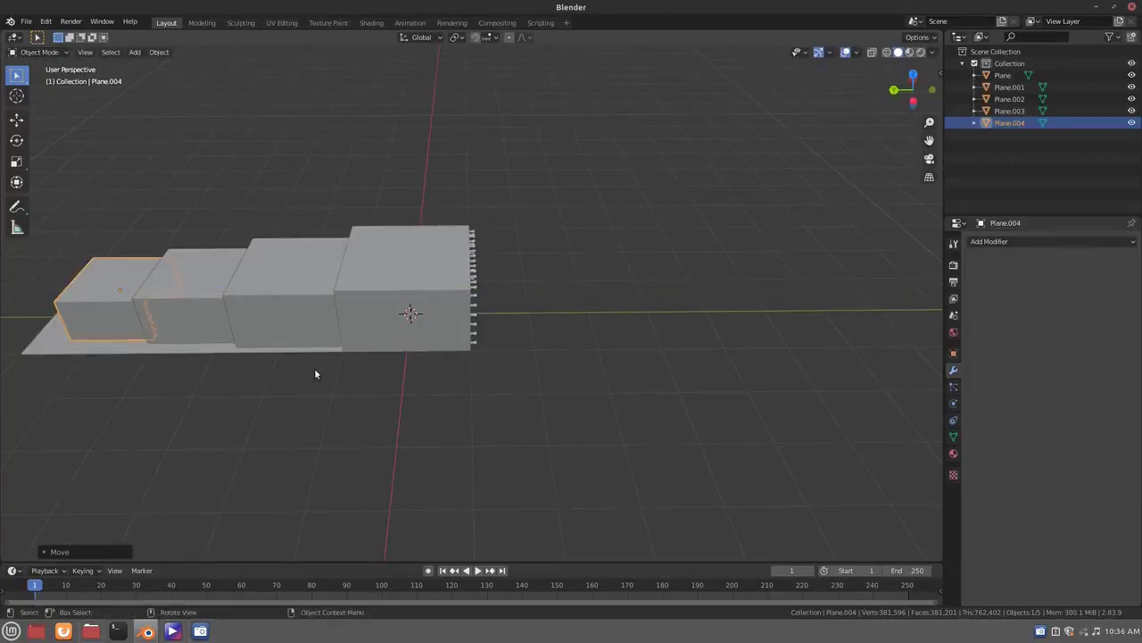
{"action": "key", "text": "KP_1"}
{"action": "scroll", "coordinate": [489, 325], "scroll_direction": "up", "scroll_amount": 4}
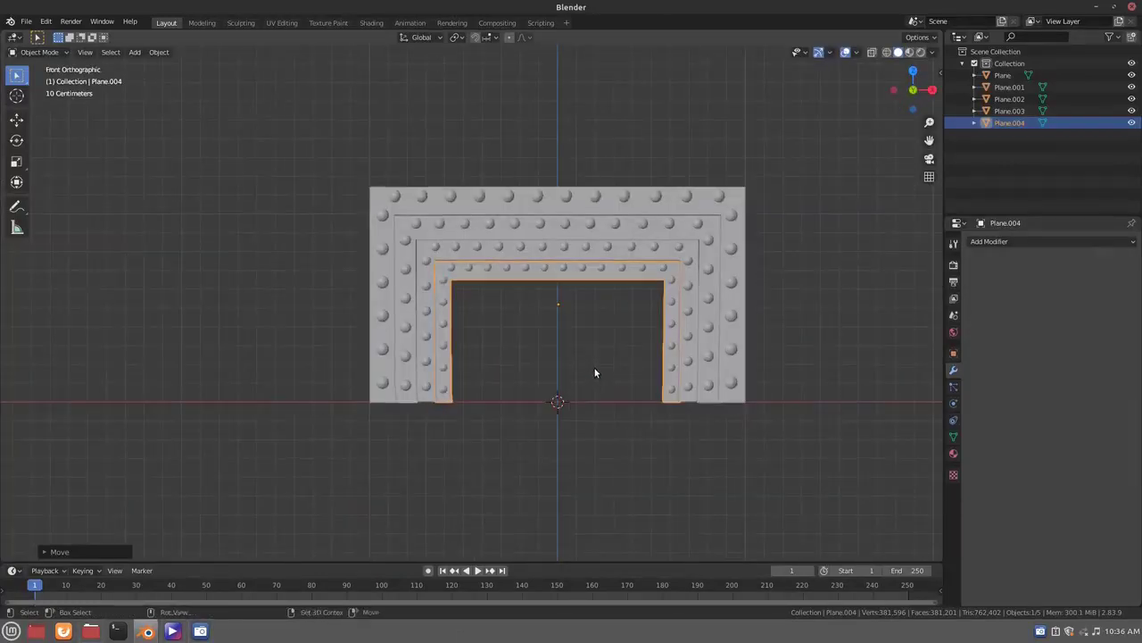
Duplicate the front frame, shrink it, and lower it as the last frame, Plane.005
{"action": "key", "text": "shift+d"}
{"action": "key", "text": "Escape"}
{"action": "key", "text": "s"}
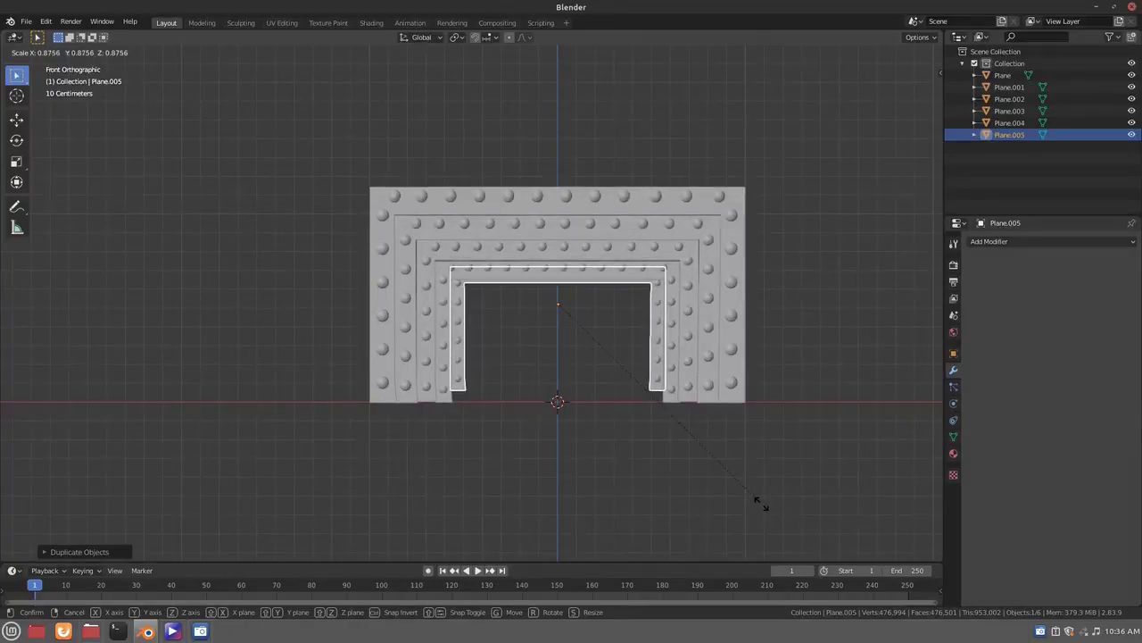
{"action": "left_click", "coordinate": [761, 505]}
{"action": "key", "text": "g"}
{"action": "key", "text": "z"}
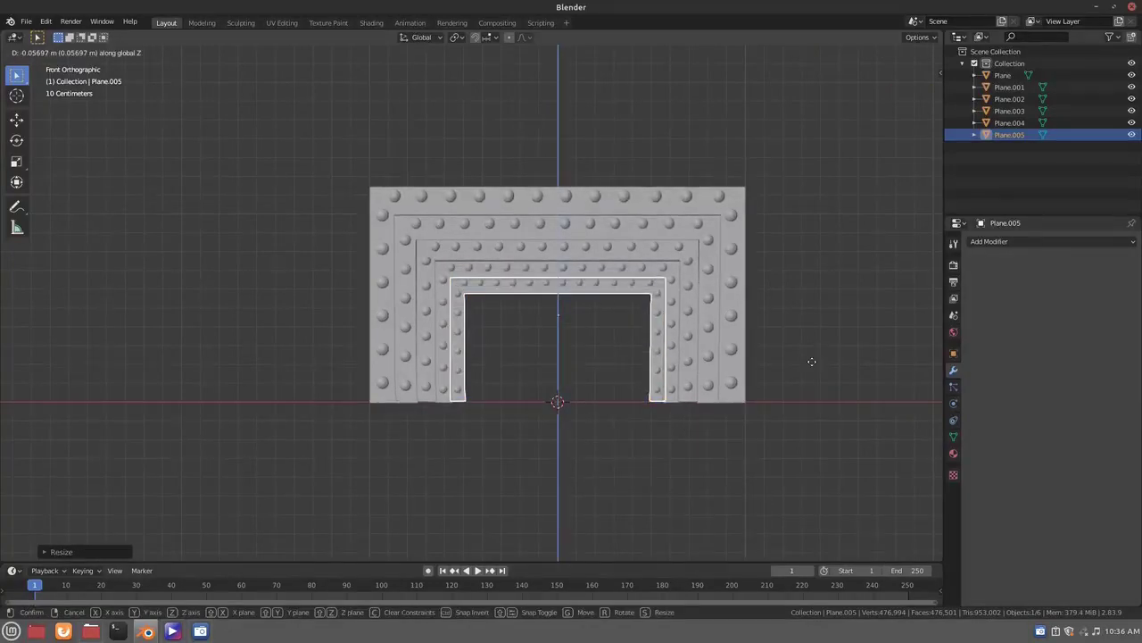
{"action": "left_click", "coordinate": [811, 360]}
{"action": "mouse_move", "coordinate": [436, 316]}
{"action": "middle_mouse_down"}
{"action": "mouse_move", "coordinate": [437, 331]}
{"action": "mouse_move", "coordinate": [416, 312]}
{"action": "mouse_move", "coordinate": [458, 301]}
{"action": "mouse_move", "coordinate": [339, 378]}
{"action": "mouse_move", "coordinate": [94, 292]}
{"action": "middle_mouse_up"}
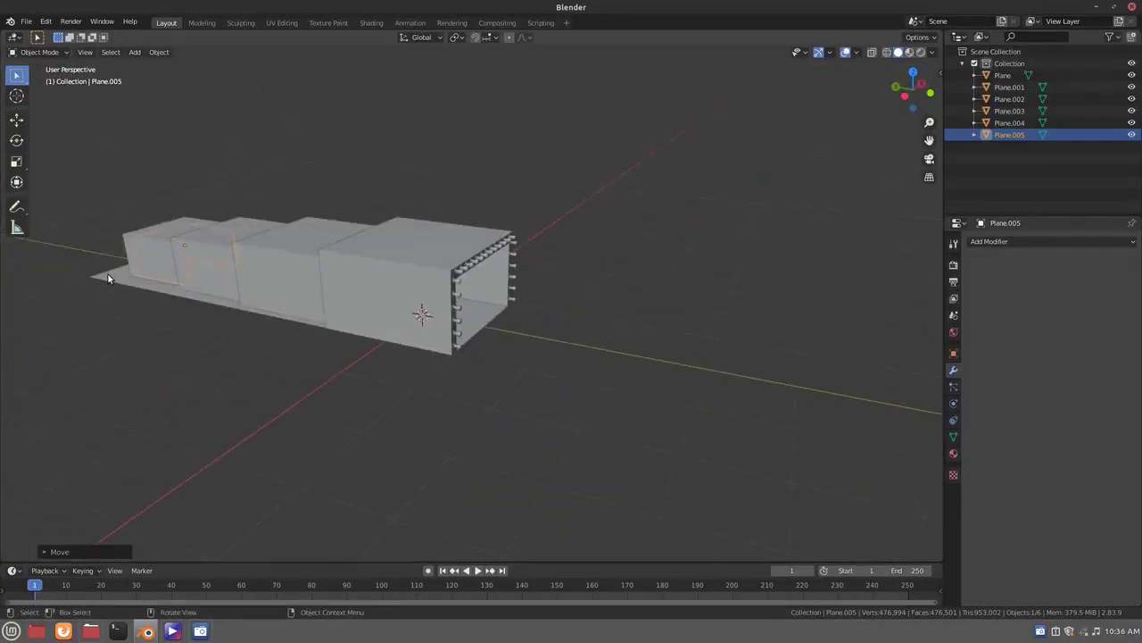
In Edit Mode, slide the ground plane's mesh along Y and raise it slightly under the corridor
{"action": "left_click", "coordinate": [108, 275]}
{"action": "key", "text": "Tab"}
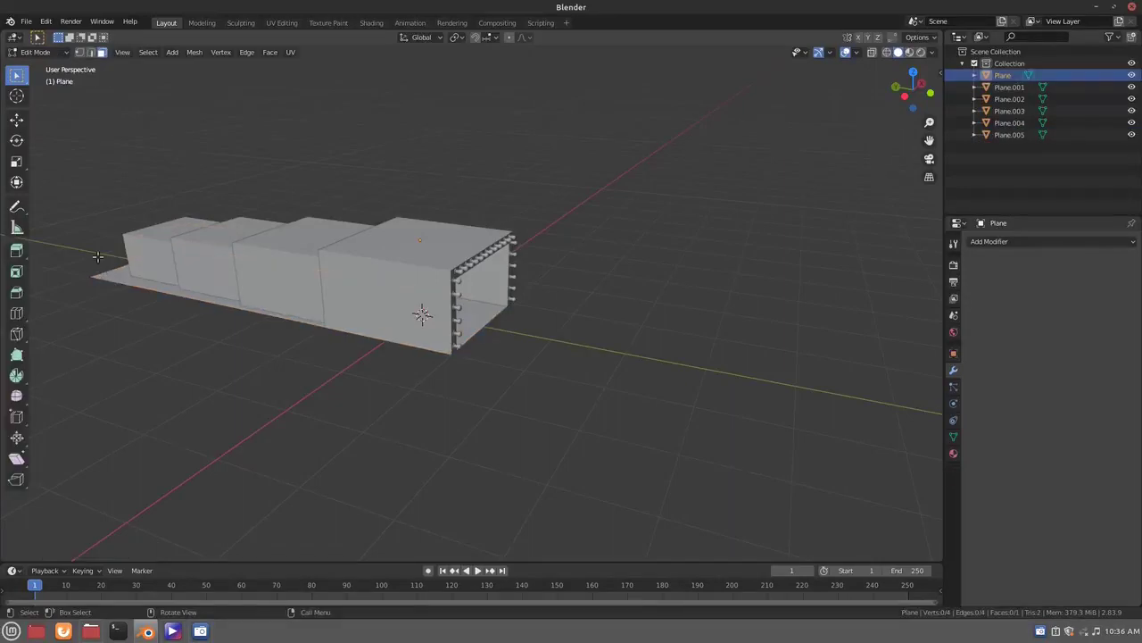
{"action": "key", "text": "g"}
{"action": "key", "text": "y"}
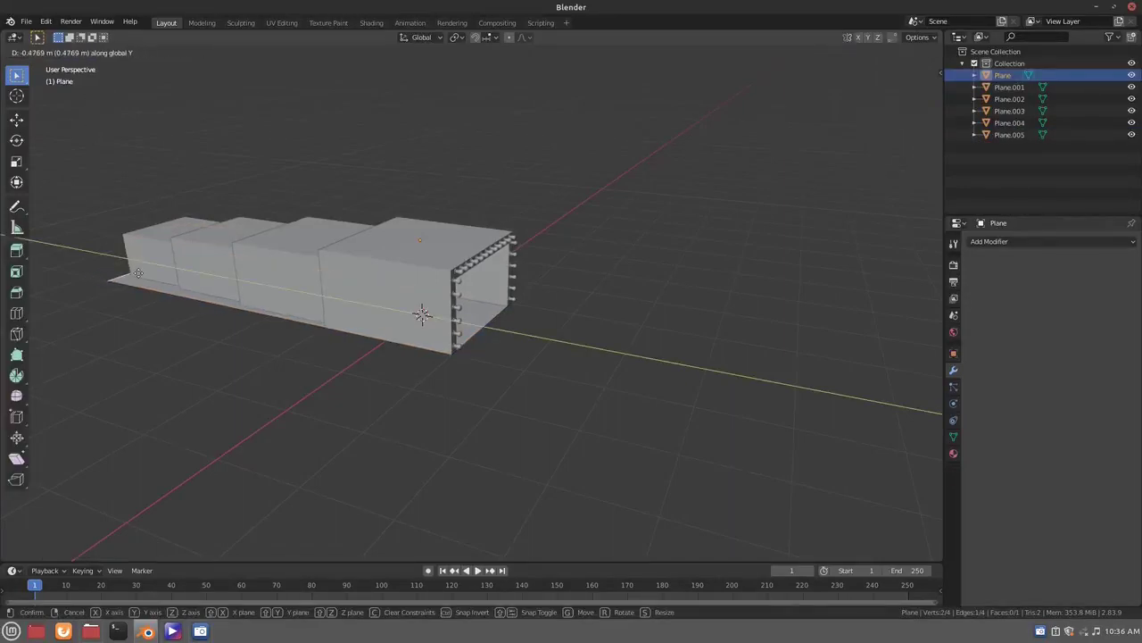
{"action": "left_click", "coordinate": [141, 278]}
{"action": "key", "text": "g"}
{"action": "key", "text": "z"}
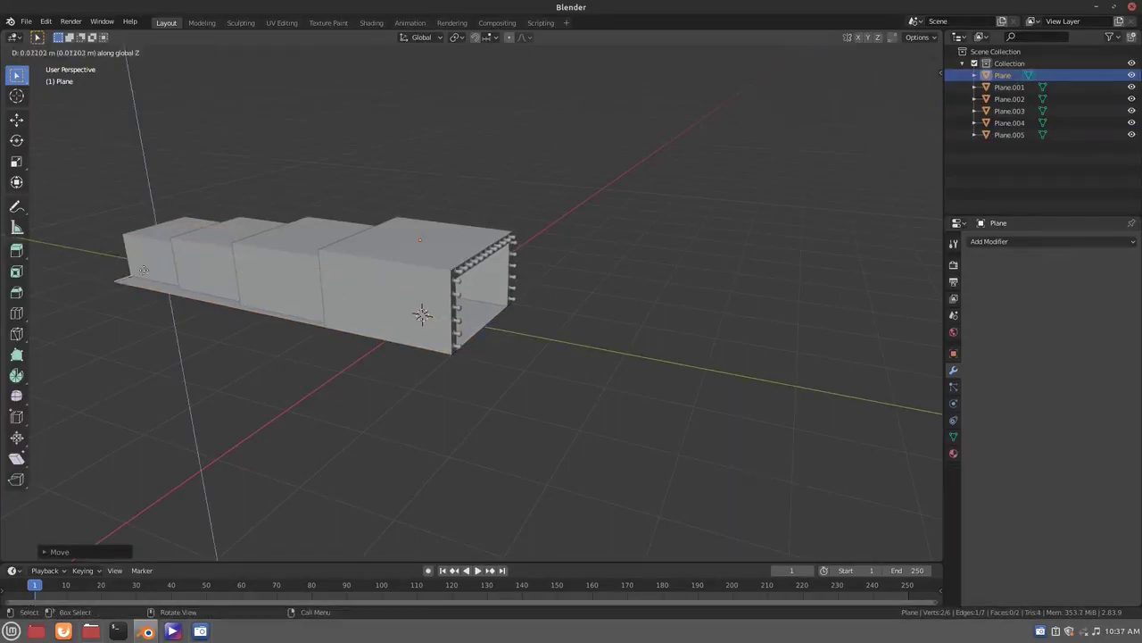
{"action": "left_click", "coordinate": [139, 233]}
{"action": "key", "text": "Tab"}
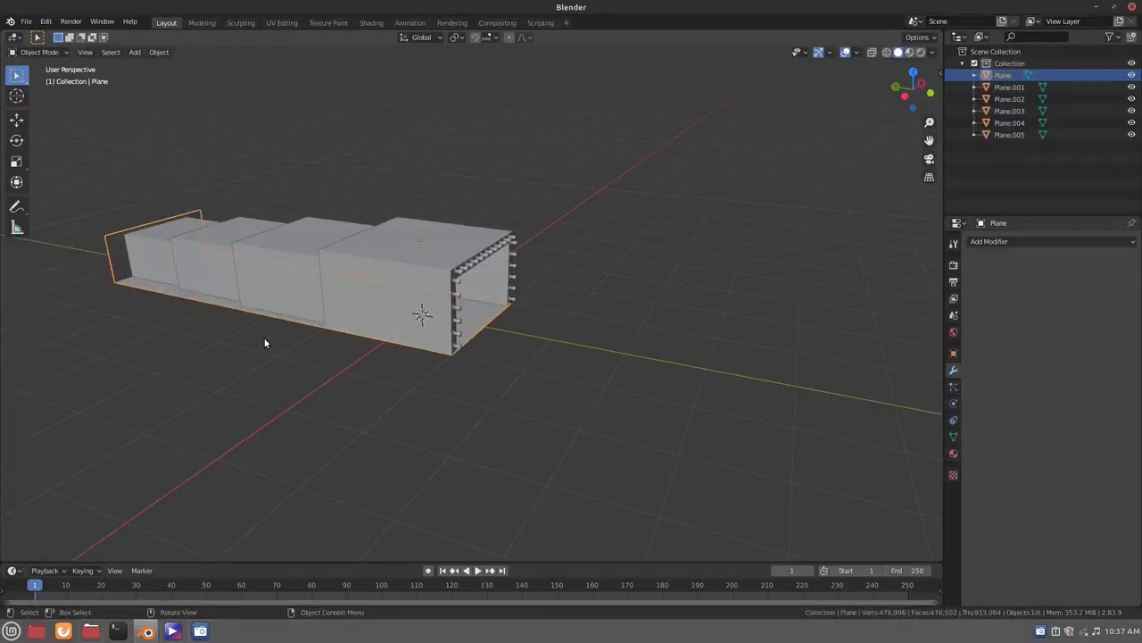
{"action": "key", "text": "shift+a"}
Add a camera aligned to the front view, centred on X and pulled back to Y −3.99 m
{"action": "left_click", "coordinate": [227, 514]}
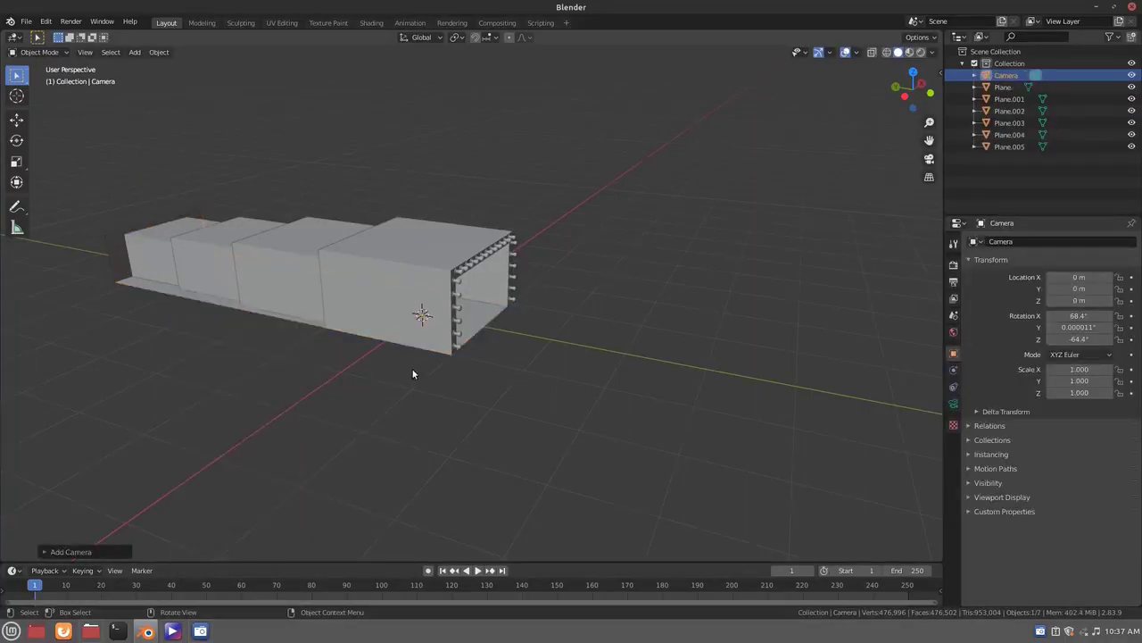
{"action": "key", "text": "KP_1"}
{"action": "scroll", "coordinate": [496, 332], "scroll_direction": "up", "scroll_amount": 2}
{"action": "scroll", "coordinate": [496, 331], "scroll_direction": "up", "scroll_amount": 1}
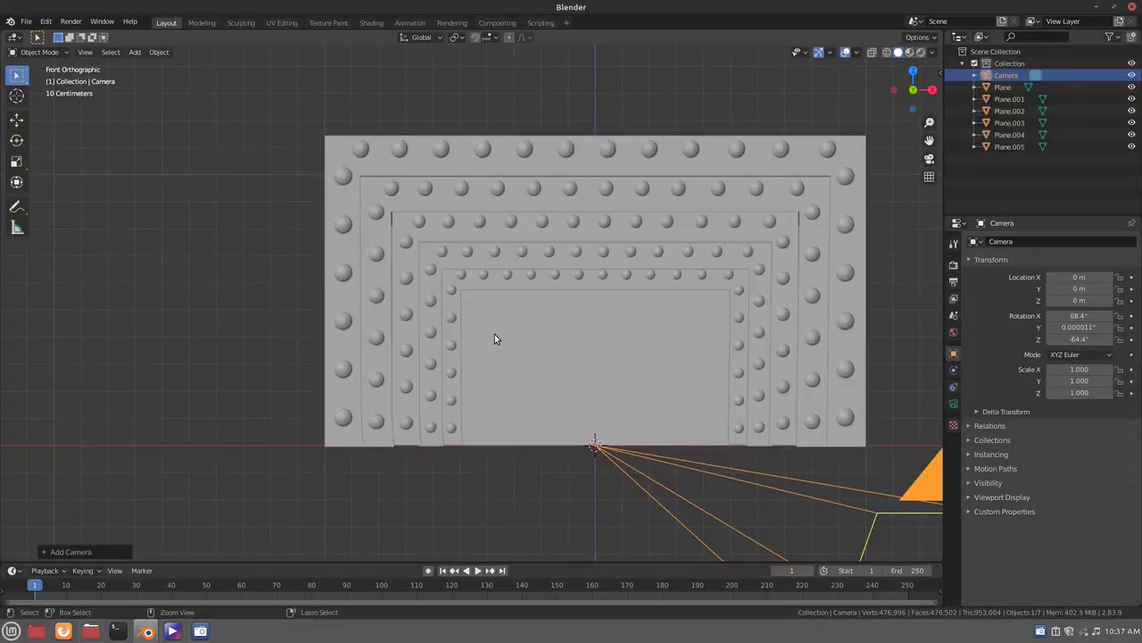
{"action": "key", "text": "ctrl+alt+KP_0"}
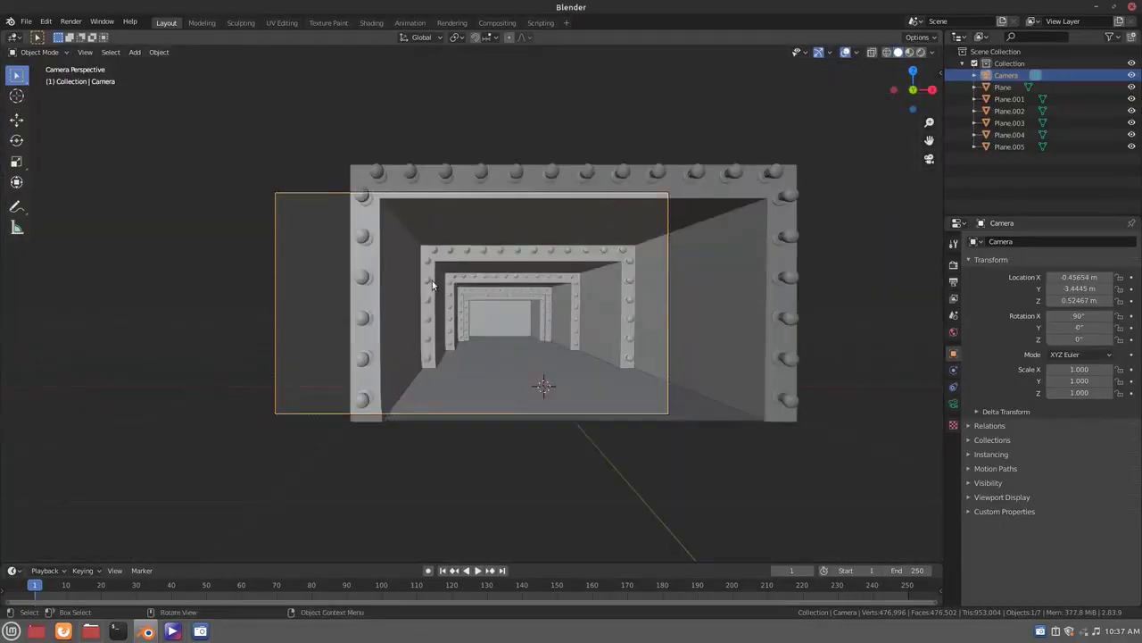
{"action": "key", "text": "g"}
{"action": "key", "text": "x"}
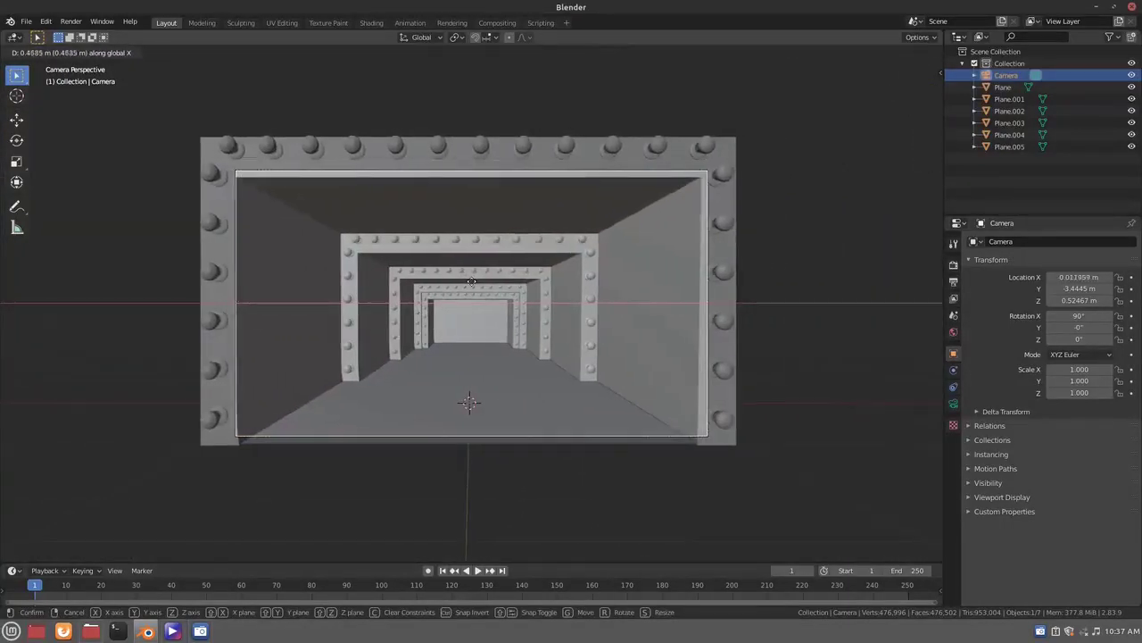
{"action": "left_click", "coordinate": [470, 282]}
{"action": "key", "text": "g"}
{"action": "key", "text": "y"}
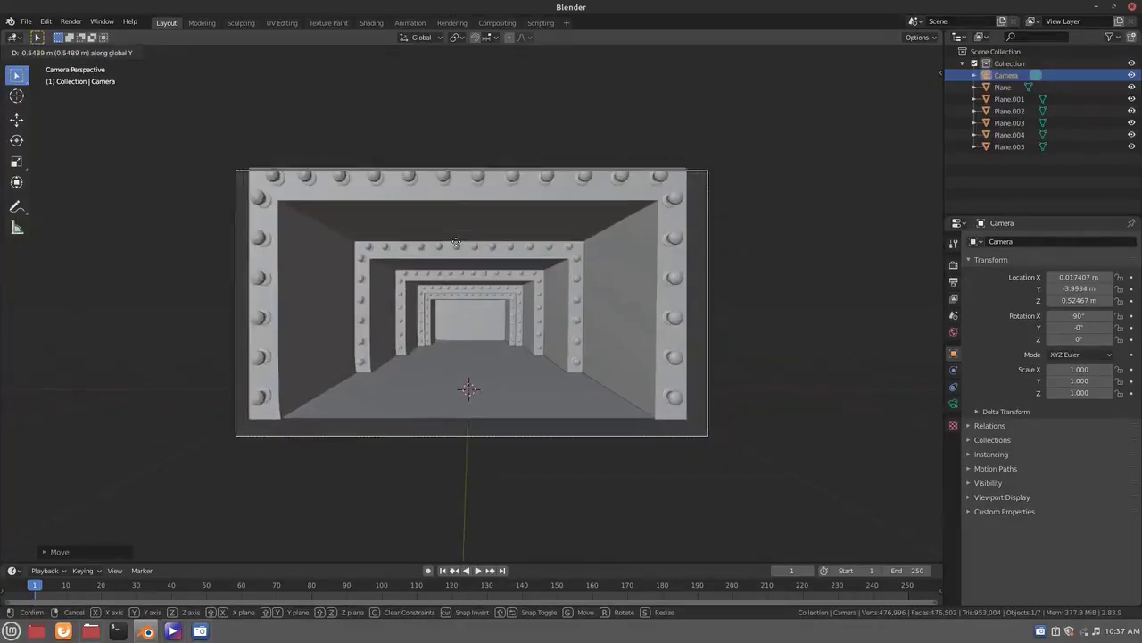
{"action": "left_click", "coordinate": [443, 403]}
Widen the floor plane along X and stretch its front edge 4.419 m toward the camera
{"action": "left_click", "coordinate": [441, 409]}
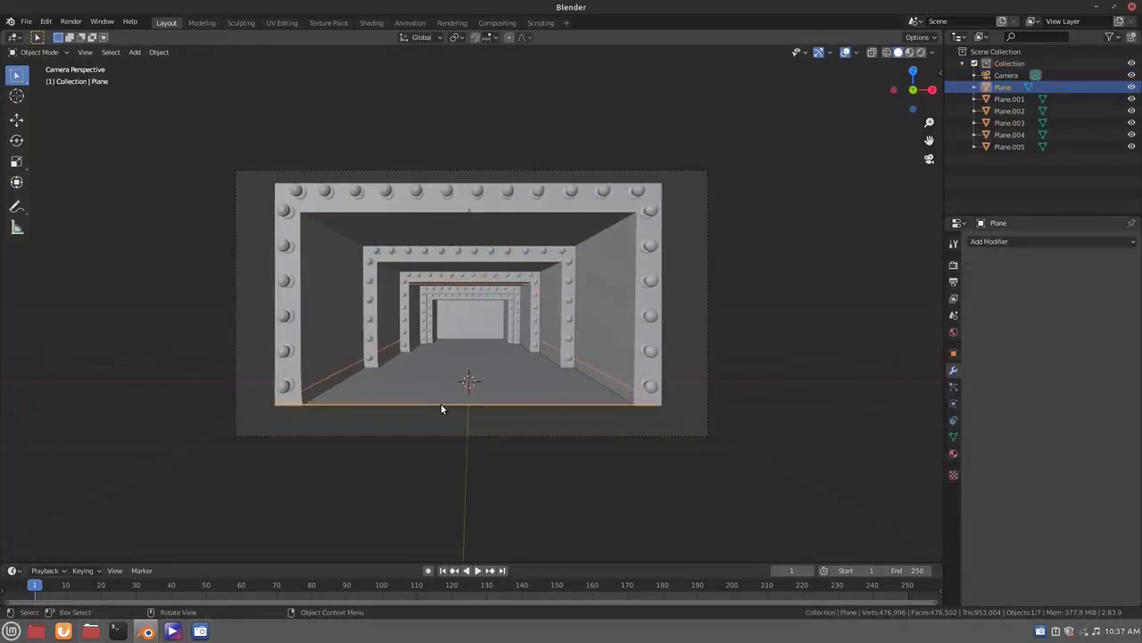
{"action": "key", "text": "Tab"}
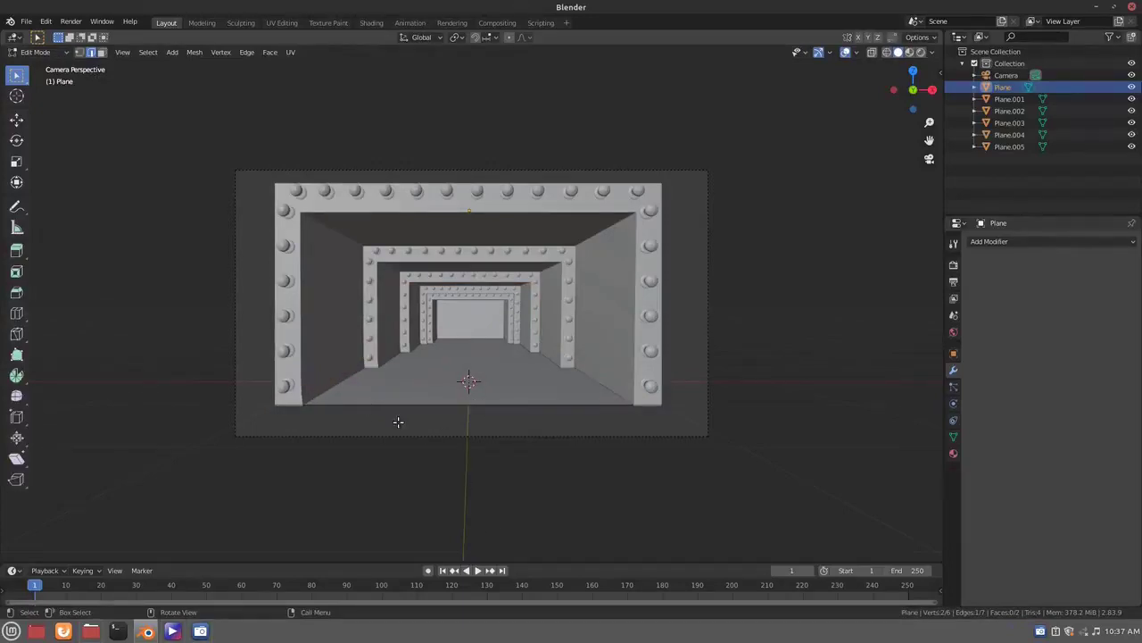
{"action": "key", "text": "a"}
{"action": "key", "text": "s"}
{"action": "key", "text": "x"}
{"action": "left_click", "coordinate": [452, 442]}
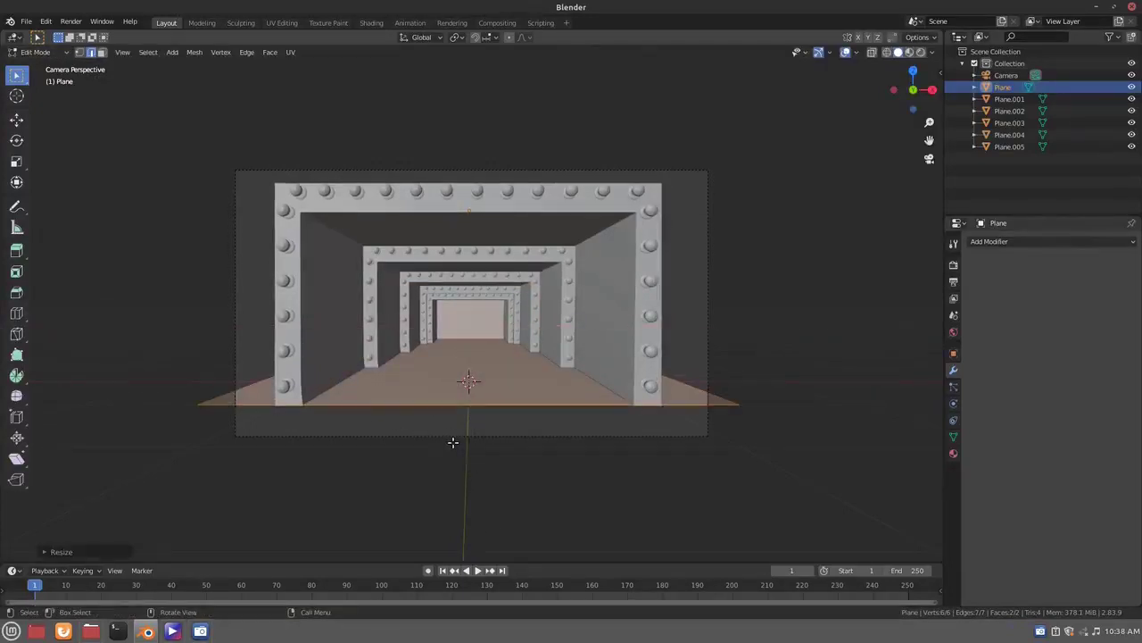
{"action": "left_click", "coordinate": [436, 406]}
{"action": "key", "text": "g"}
{"action": "key", "text": "y"}
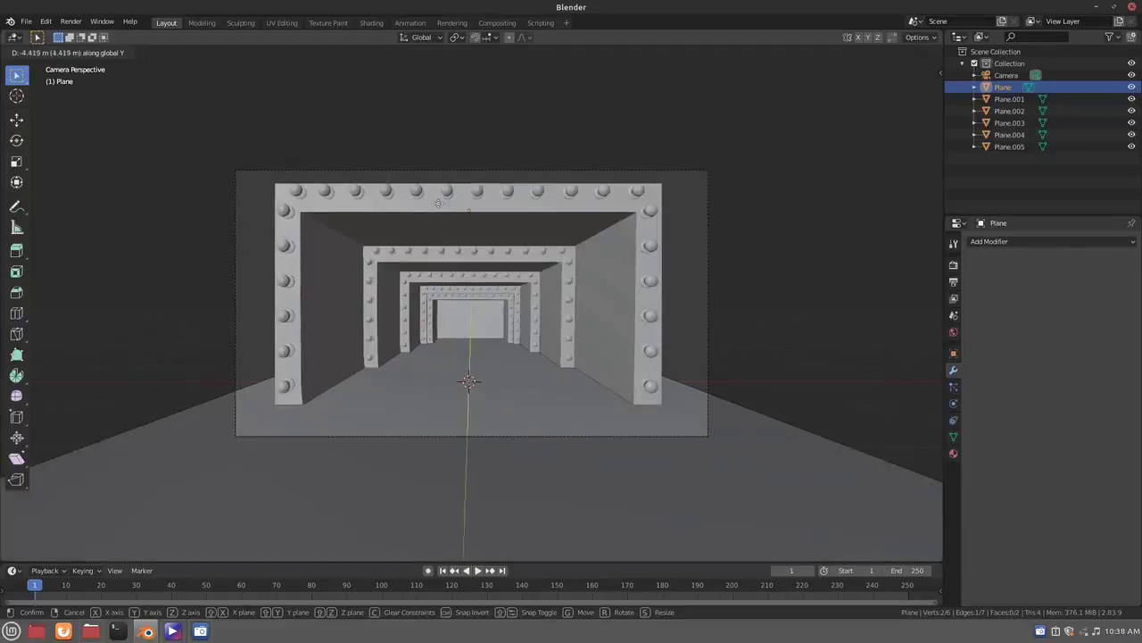
{"action": "left_click", "coordinate": [436, 249]}
Widen the whole floor further along X and return to Object Mode
{"action": "key", "text": "a"}
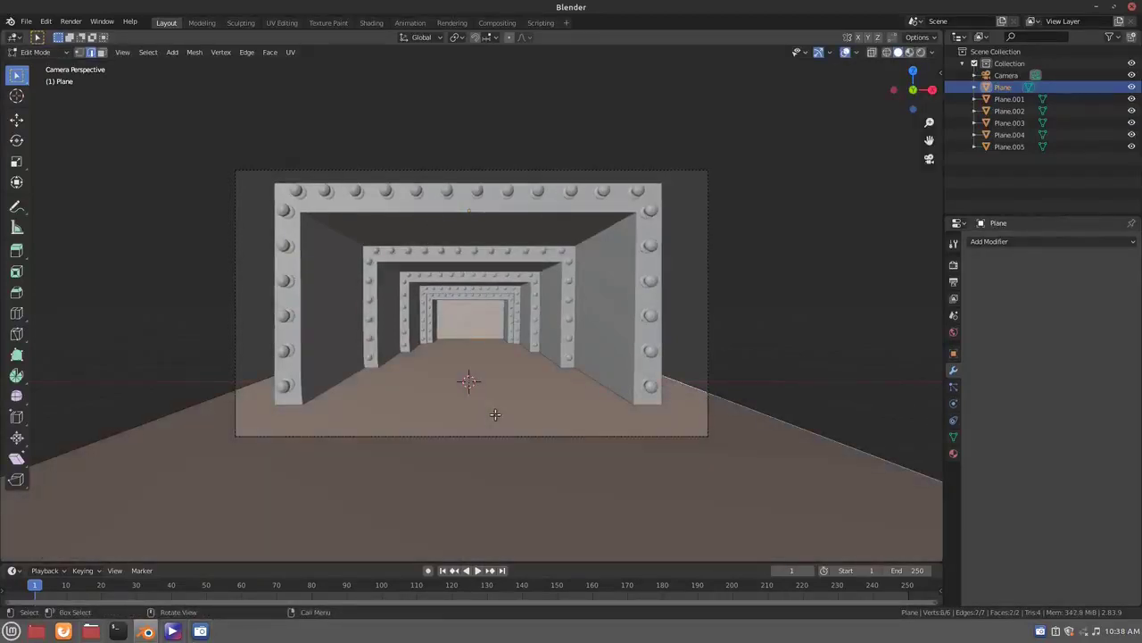
{"action": "key", "text": "s"}
{"action": "key", "text": "x"}
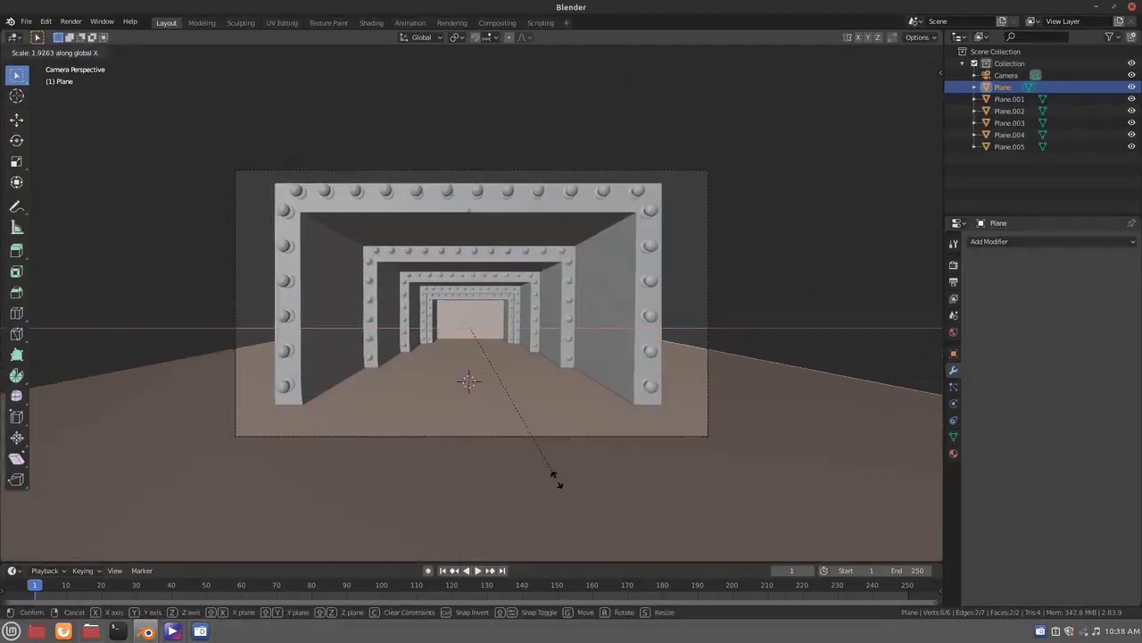
{"action": "left_click", "coordinate": [555, 478]}
{"action": "key", "text": "Tab"}
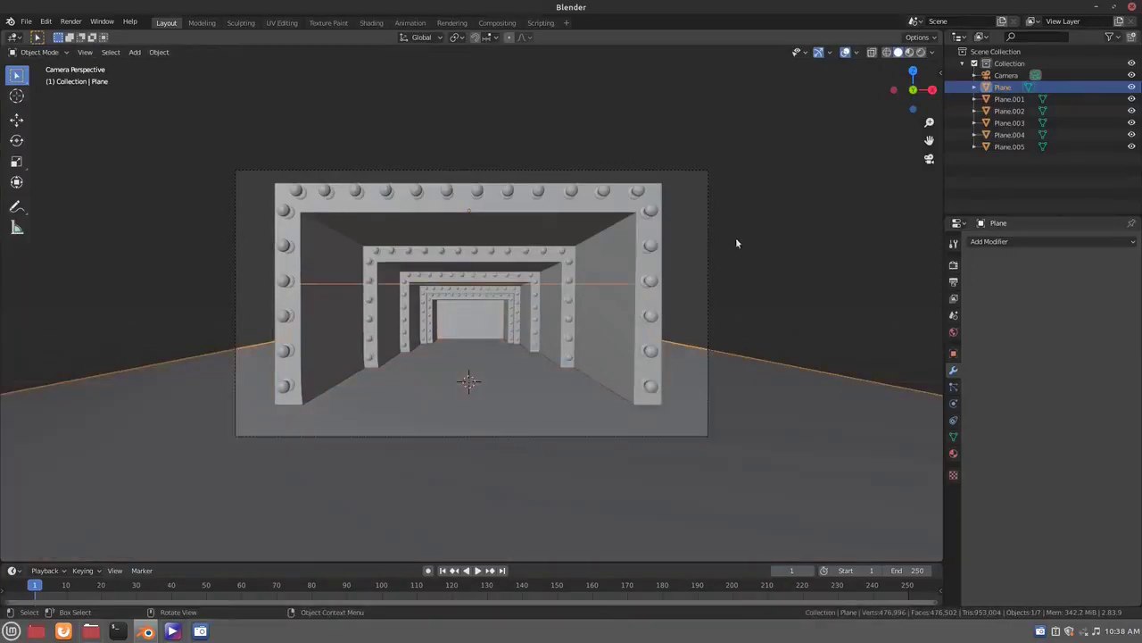
Switch the viewport to Rendered shading so the bulbs glow
{"action": "scroll", "coordinate": [735, 237], "scroll_direction": "up", "scroll_amount": 1}
{"action": "left_click", "coordinate": [707, 235]}
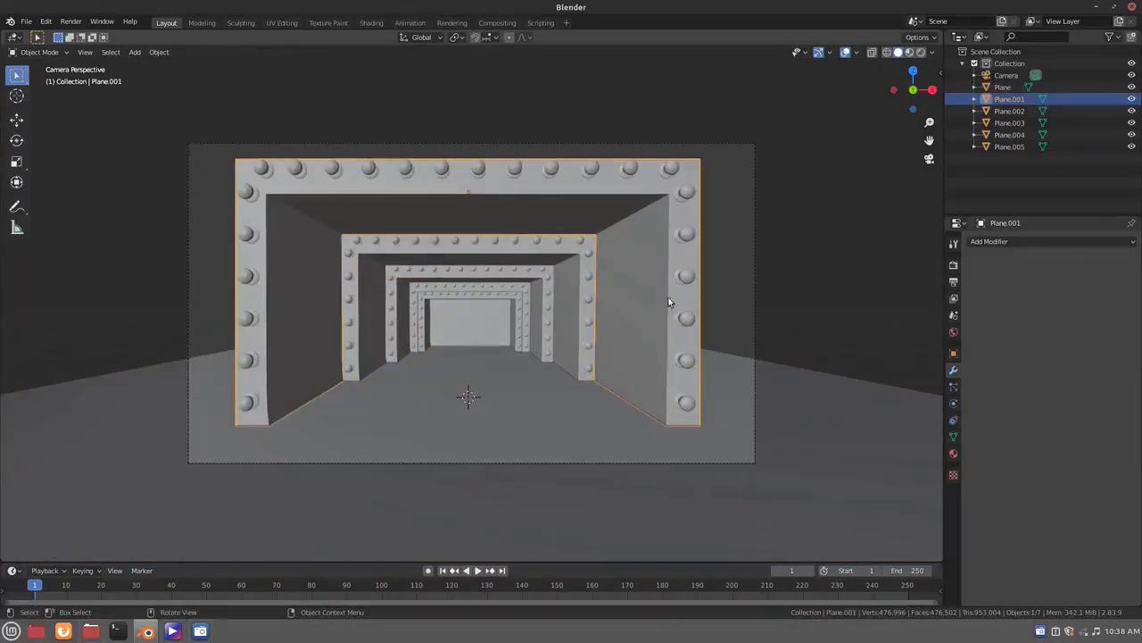
{"action": "left_click", "coordinate": [922, 54]}
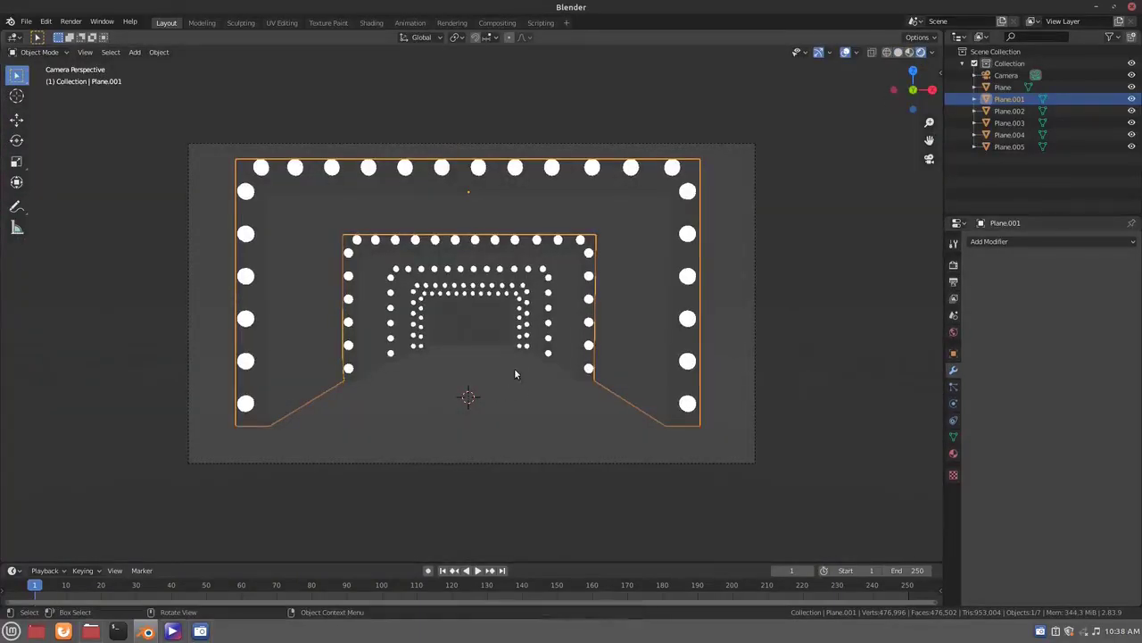
{"action": "left_click", "coordinate": [208, 394]}
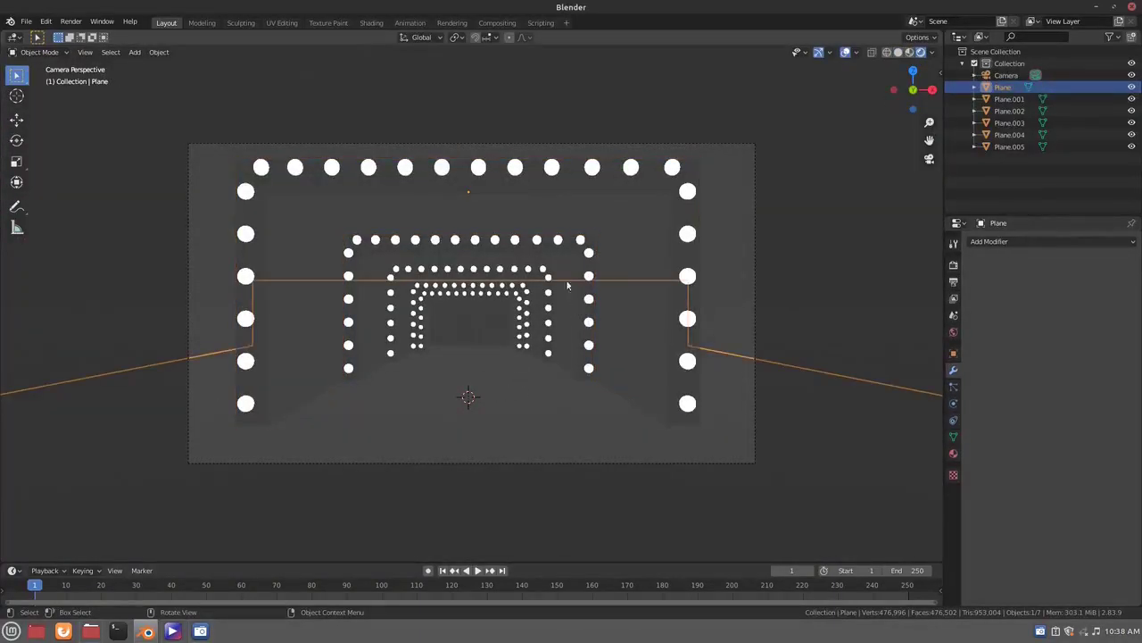
Add a point light and raise it about 0.86 m up into the corridor
{"action": "key", "text": "shift+a"}
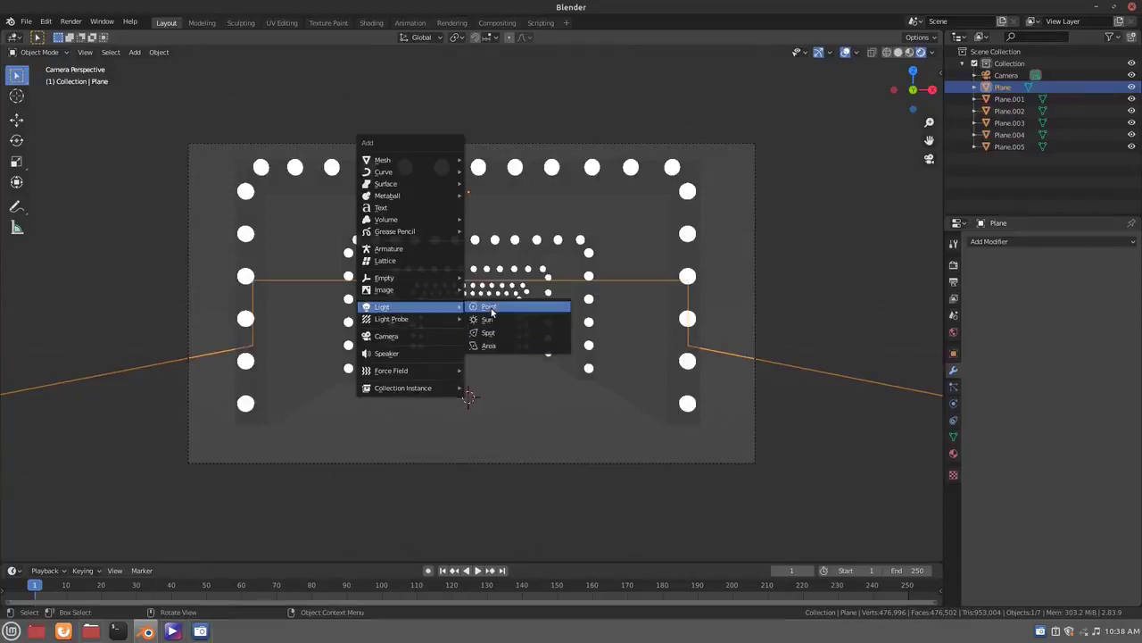
{"action": "left_click", "coordinate": [486, 310]}
{"action": "key", "text": "g"}
{"action": "key", "text": "z"}
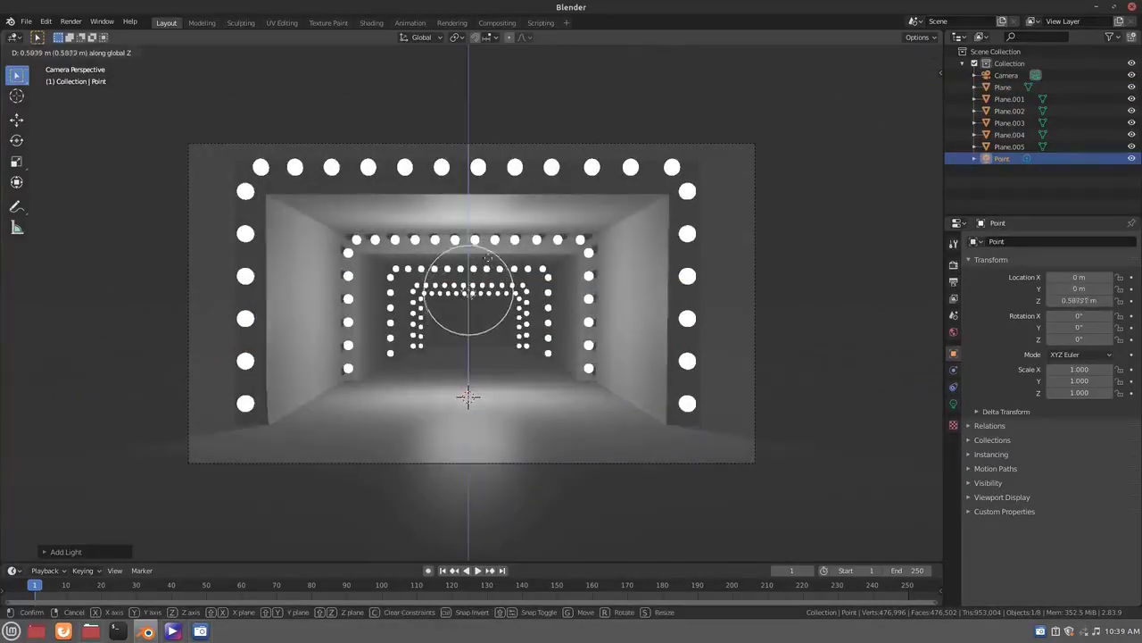
{"action": "left_click", "coordinate": [497, 224]}
Shift the light to the right and duplicate it to the left side at X −0.646 m
{"action": "left_click", "coordinate": [472, 249]}
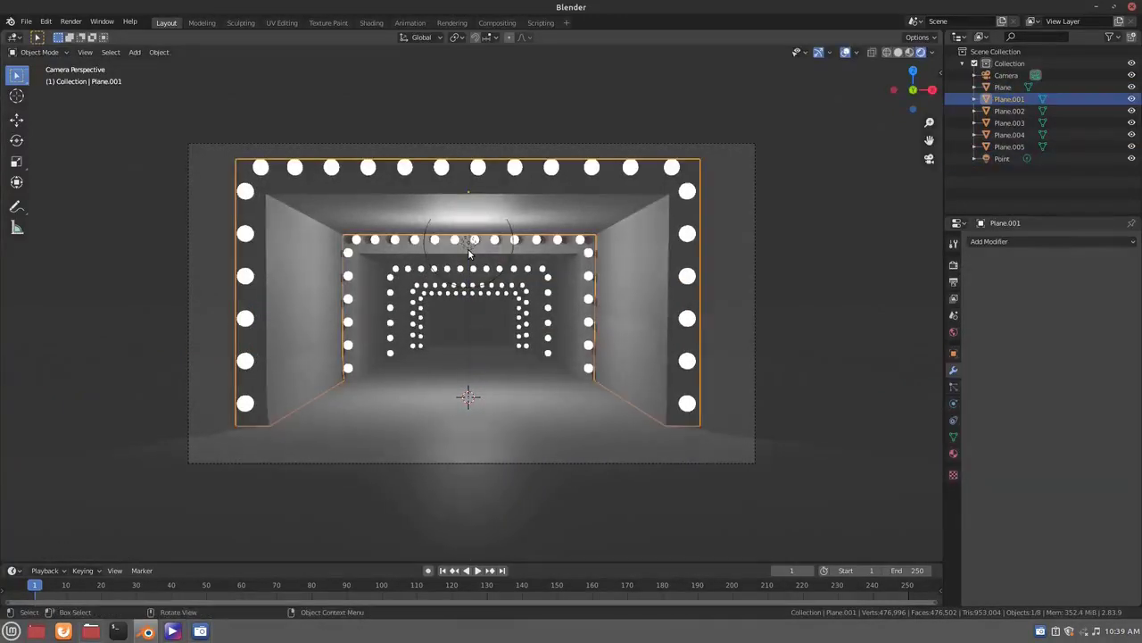
{"action": "left_click", "coordinate": [510, 266]}
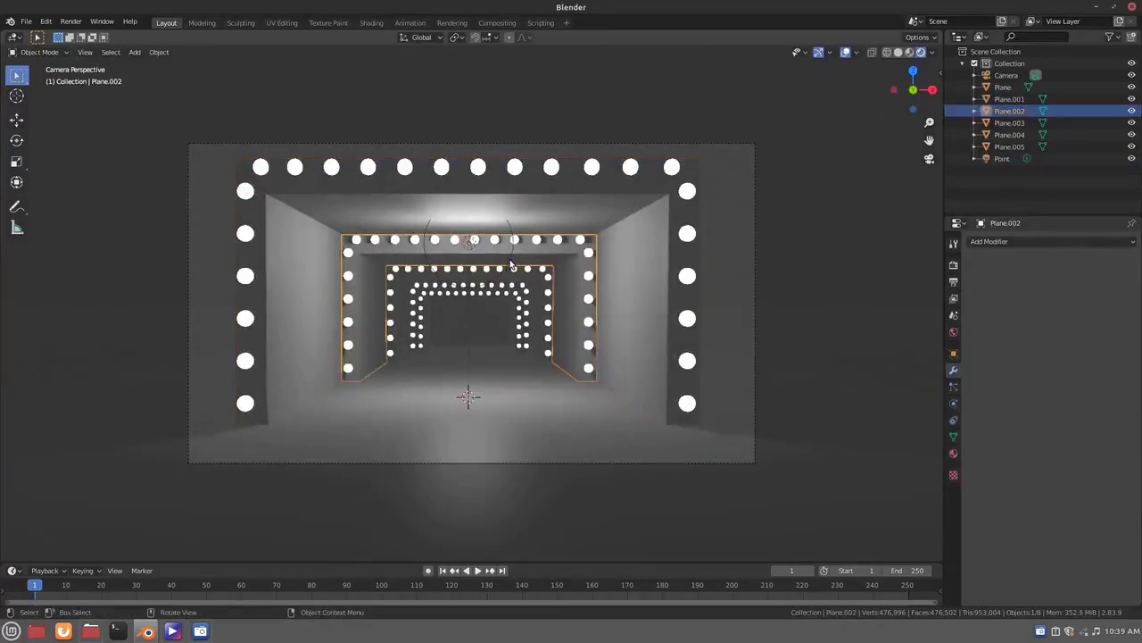
{"action": "left_click", "coordinate": [1003, 158]}
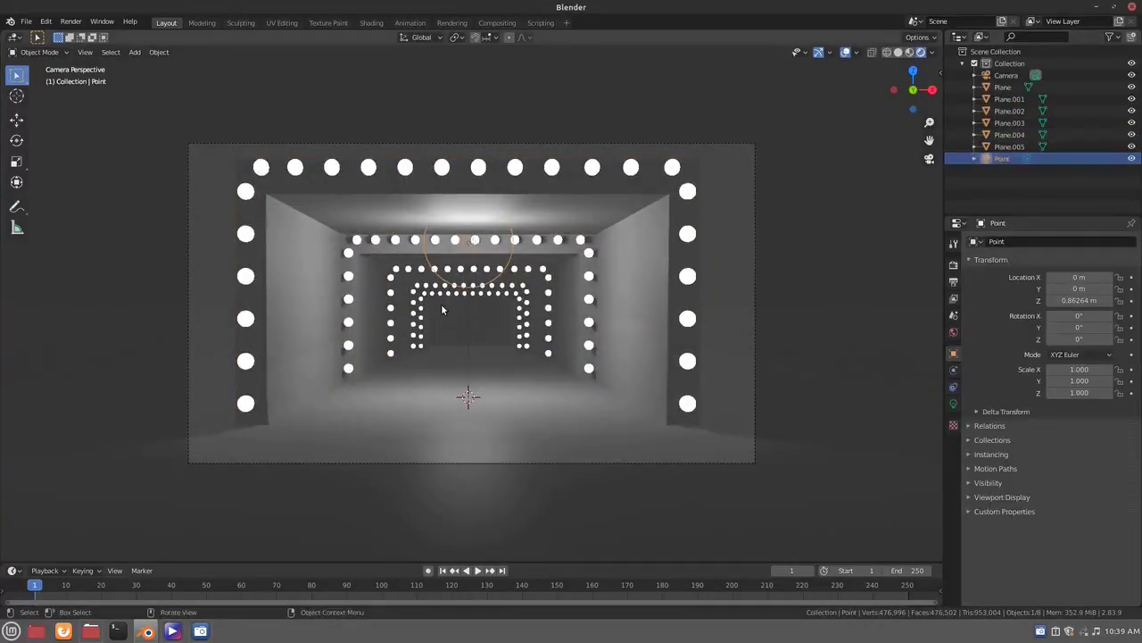
{"action": "key", "text": "g"}
{"action": "key", "text": "x"}
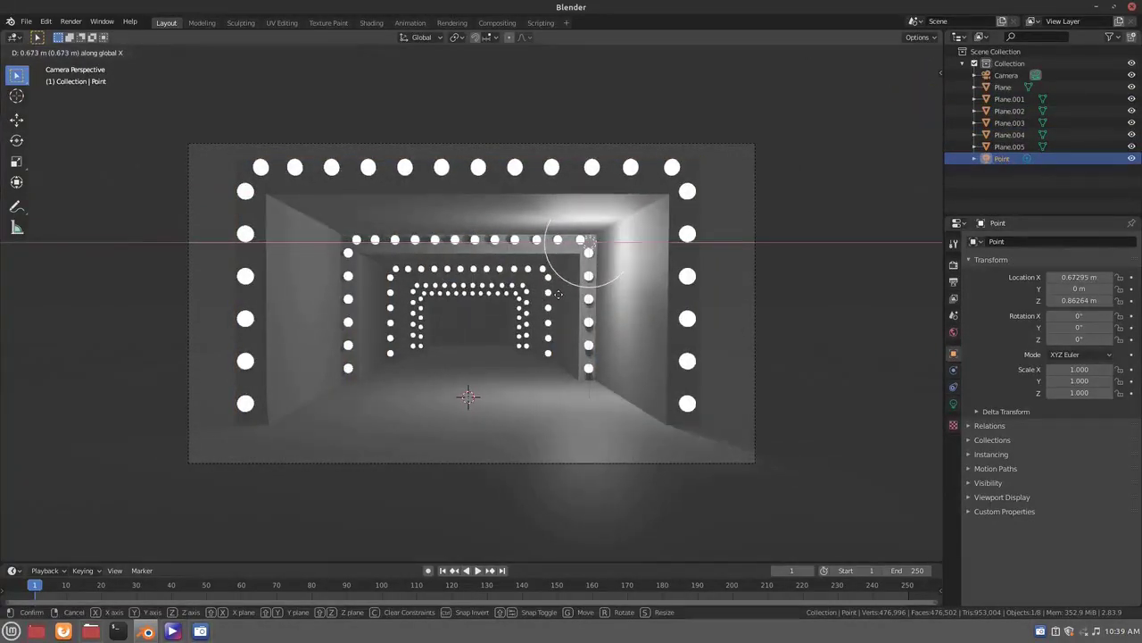
{"action": "left_click", "coordinate": [558, 298]}
{"action": "key", "text": "shift+d"}
{"action": "key", "text": "x"}
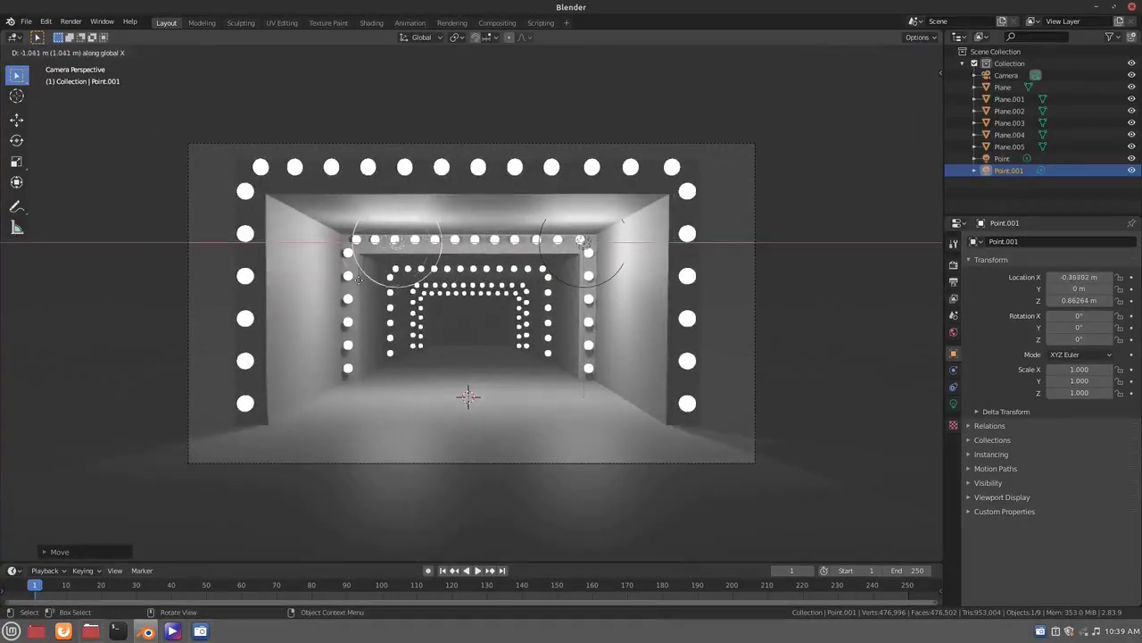
{"action": "left_click", "coordinate": [332, 278]}
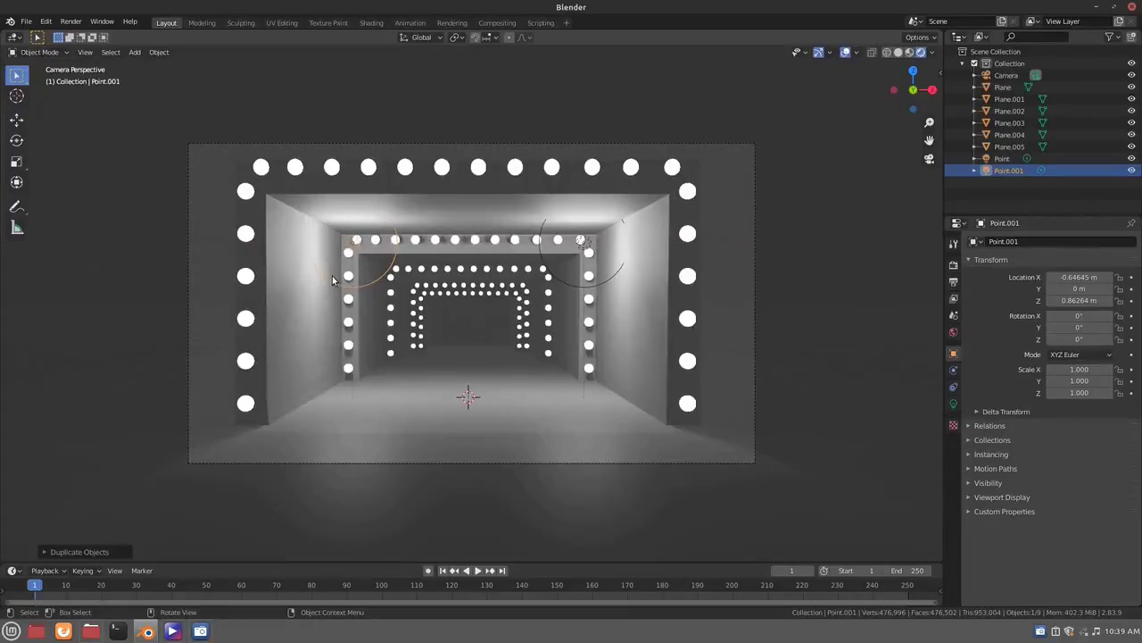
{"action": "left_click", "coordinate": [581, 241], "text": "shift"}
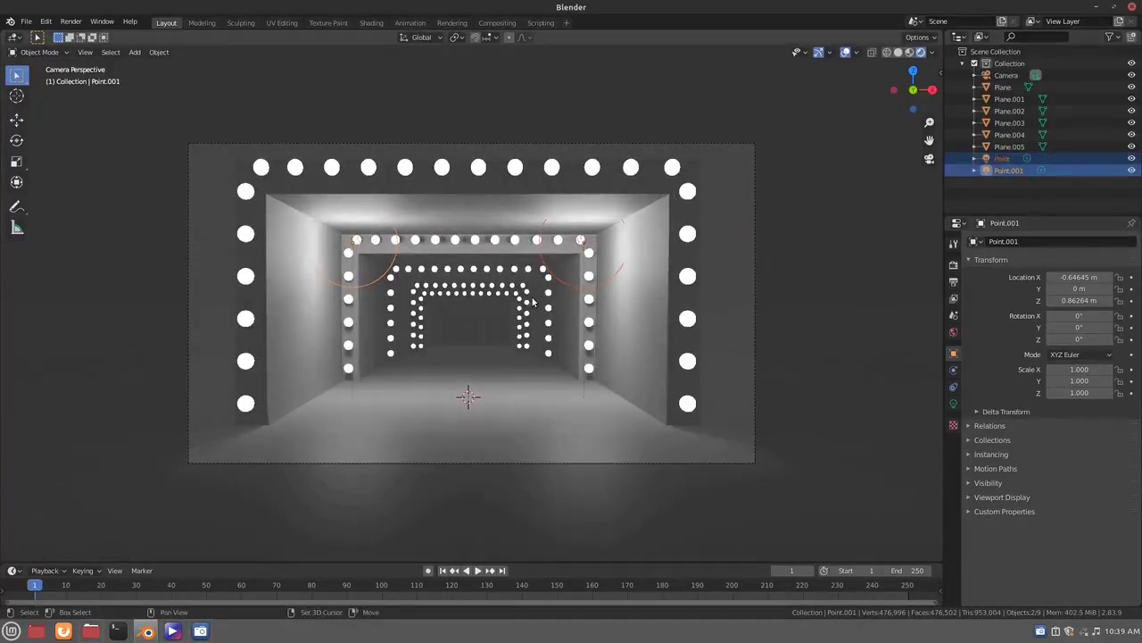
Duplicate the light pair three times along Y, spacing the copies deeper down the corridor
{"action": "key", "text": "shift+d"}
{"action": "key", "text": "y"}
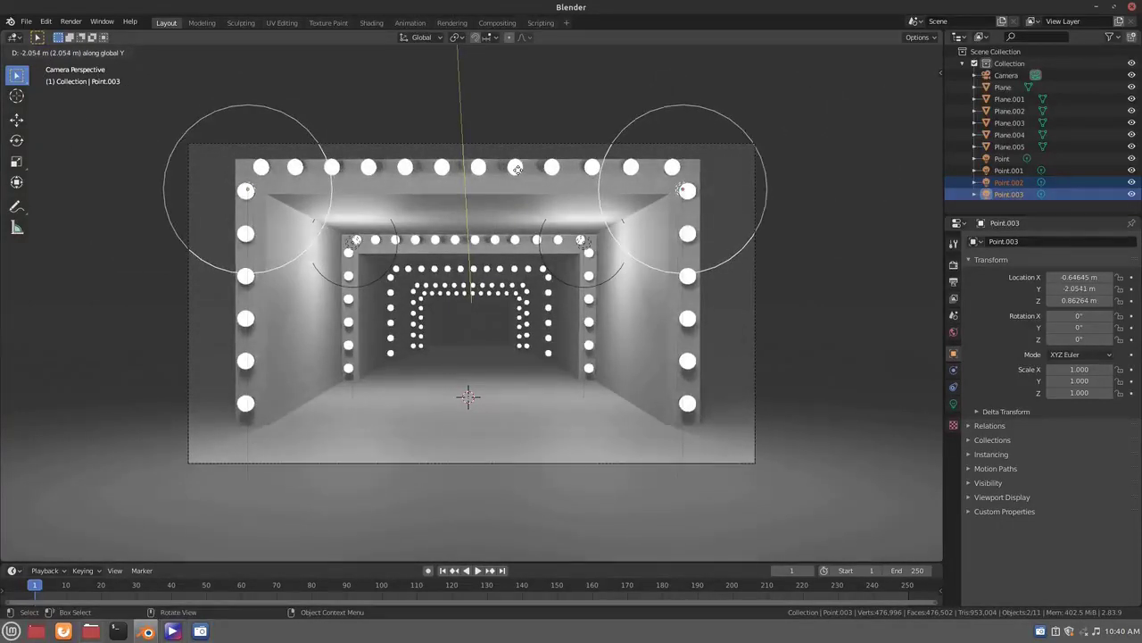
{"action": "left_click", "coordinate": [517, 172]}
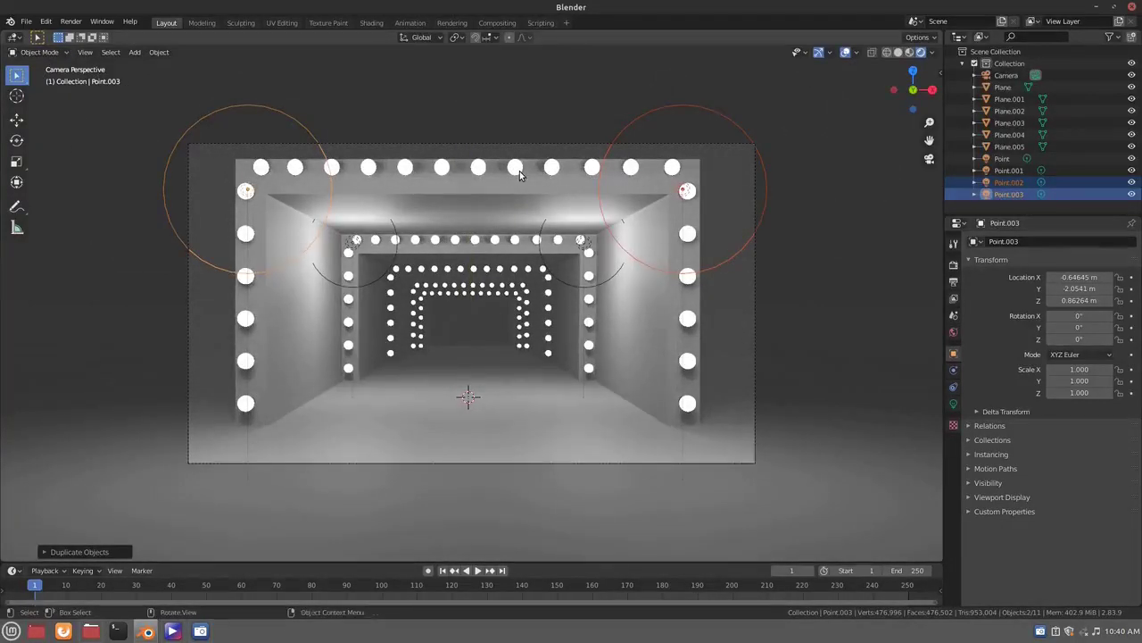
{"action": "key", "text": "shift+d"}
{"action": "key", "text": "y"}
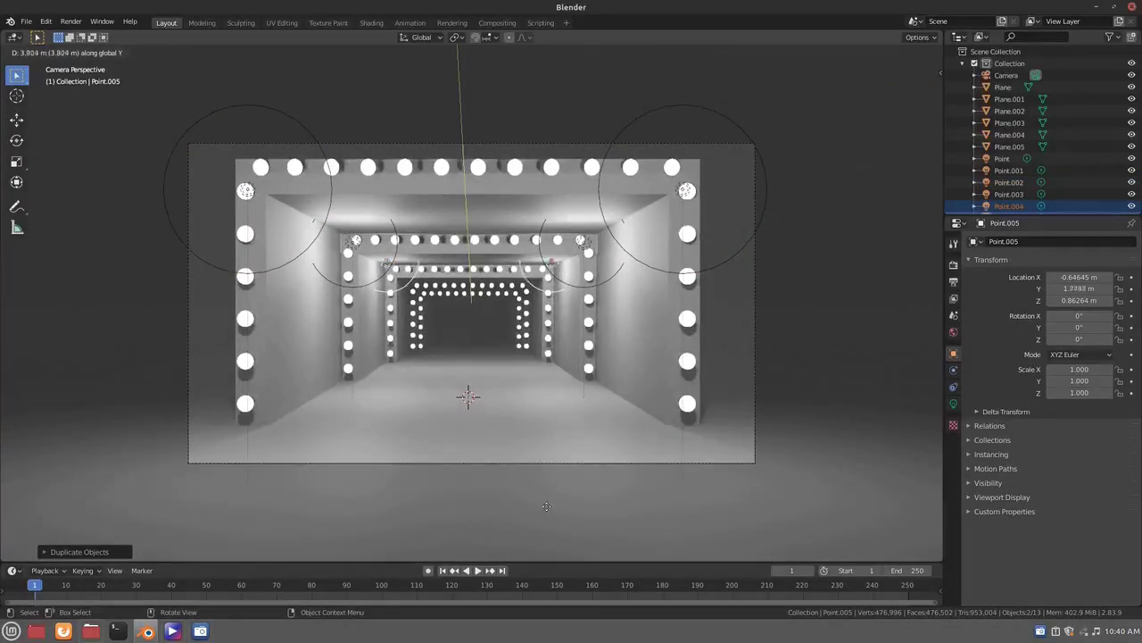
{"action": "left_click", "coordinate": [550, 512]}
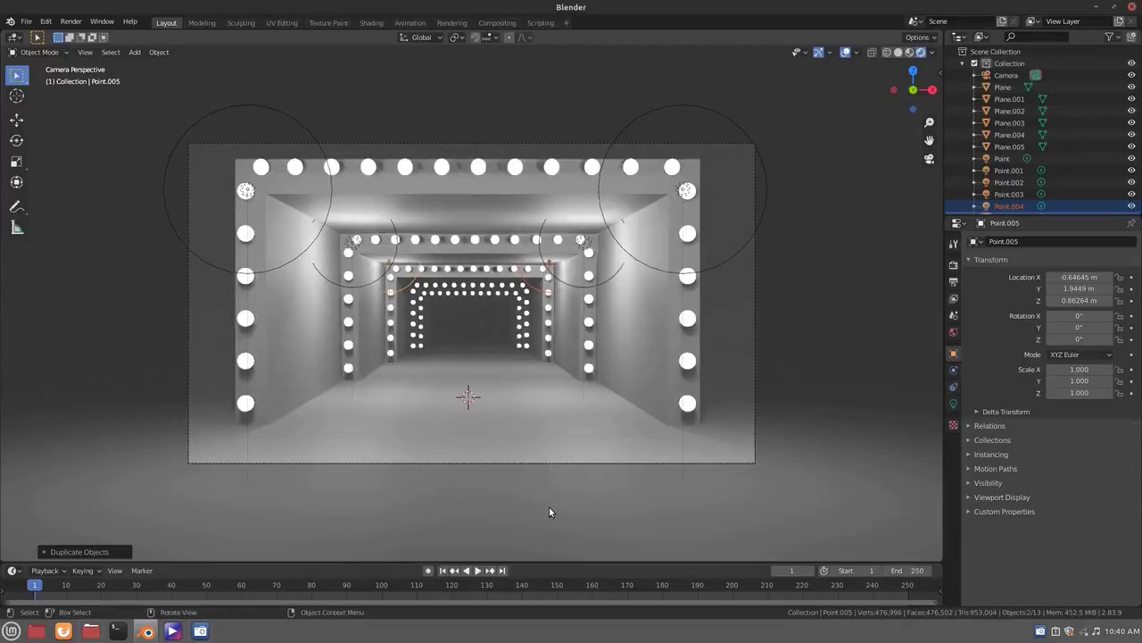
{"action": "key", "text": "shift+d"}
{"action": "key", "text": "y"}
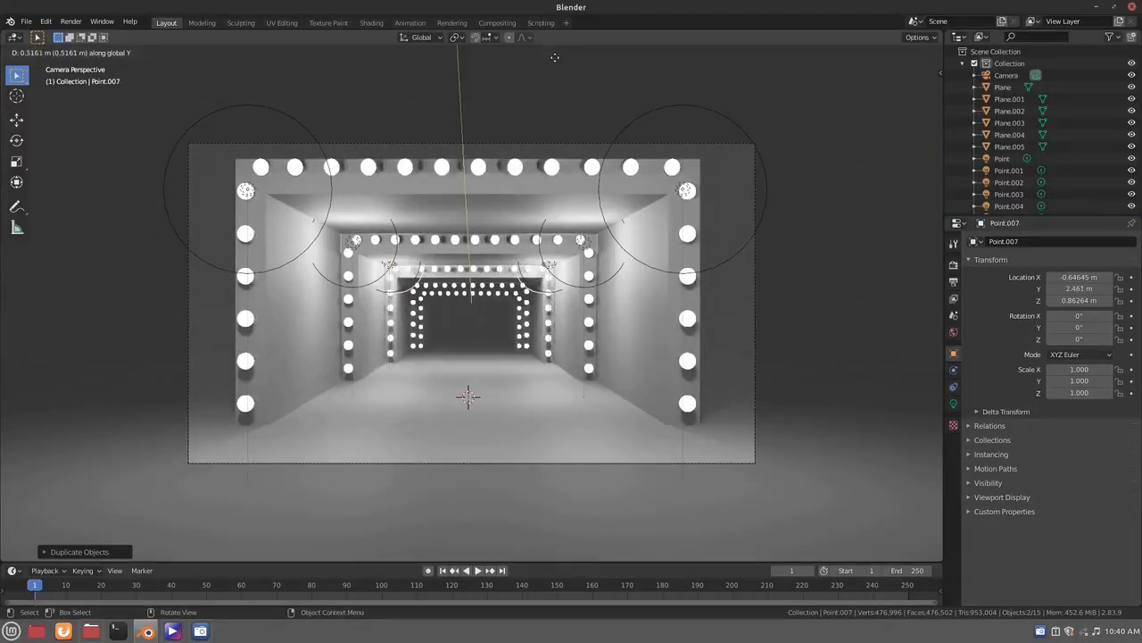
{"action": "left_click", "coordinate": [734, 88]}
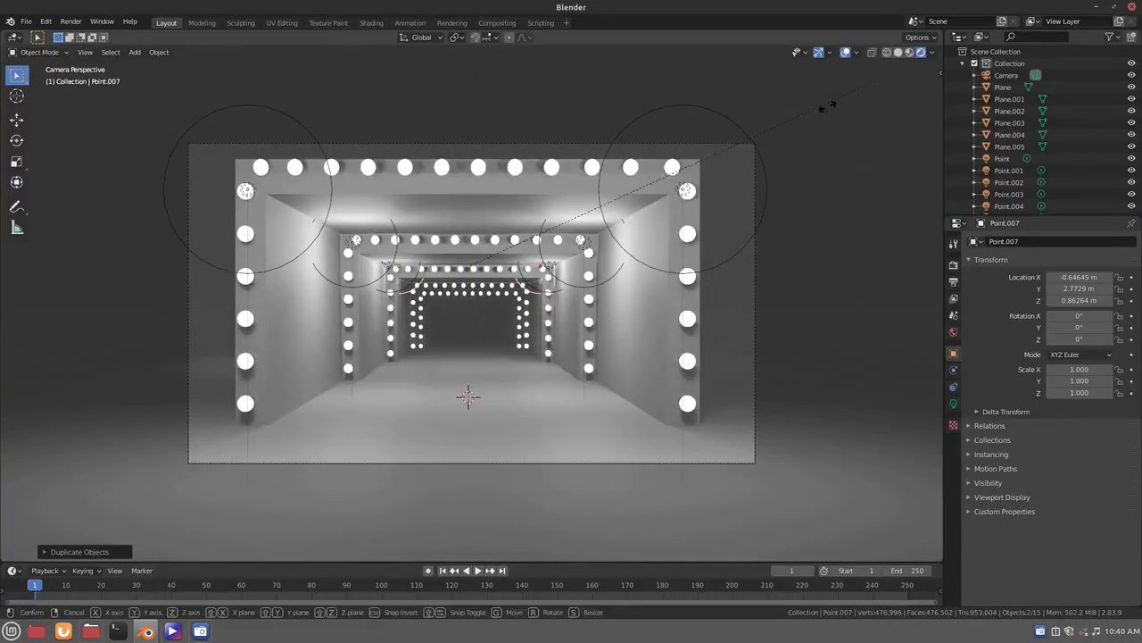
Scale the farther lights to 0.676 and lower them to fit the inner doorway frames
{"action": "key", "text": "s"}
{"action": "left_click", "coordinate": [679, 116]}
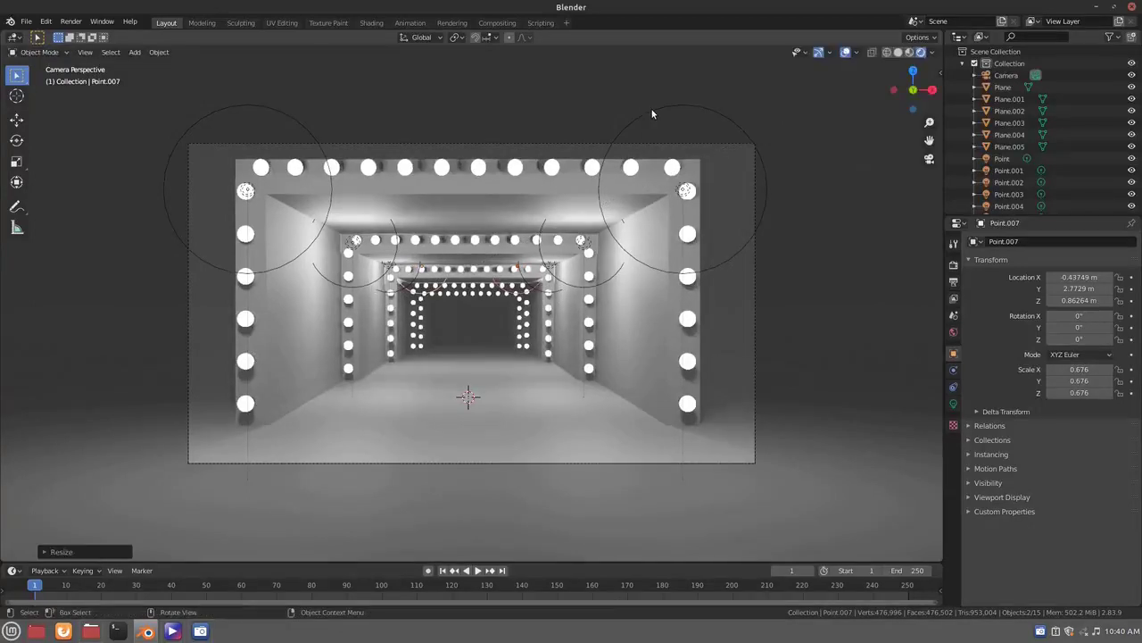
{"action": "left_click", "coordinate": [652, 109]}
{"action": "key", "text": "g"}
{"action": "key", "text": "z"}
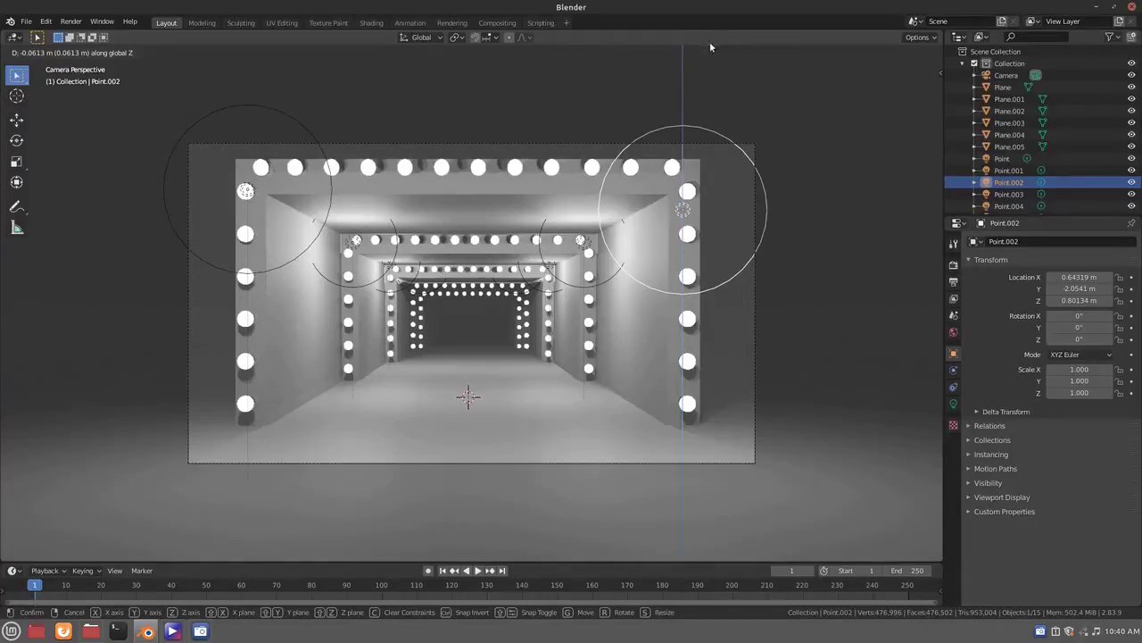
{"action": "key", "text": "Escape"}
{"action": "left_click", "coordinate": [667, 323]}
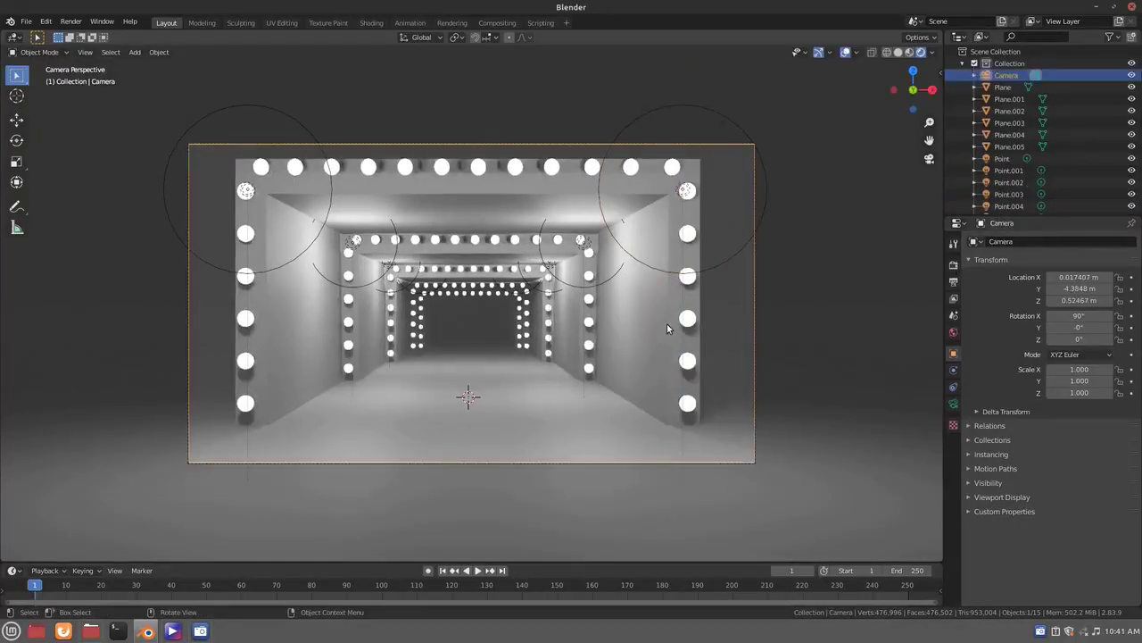
{"action": "left_click", "coordinate": [671, 333], "text": "ctrl"}
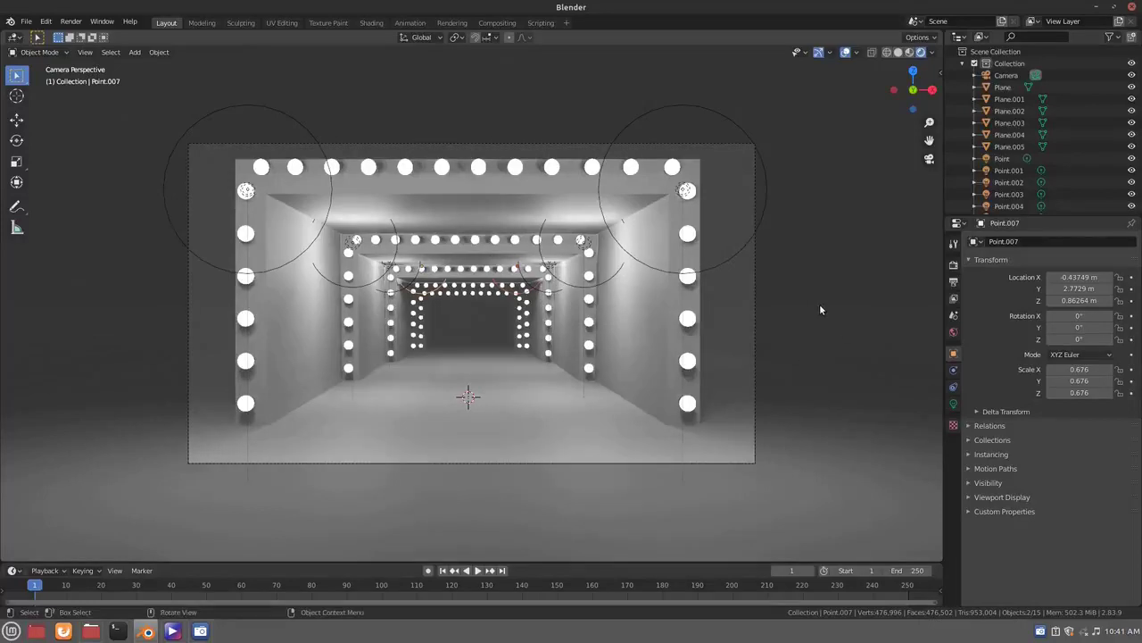
{"action": "key", "text": "g"}
{"action": "key", "text": "z"}
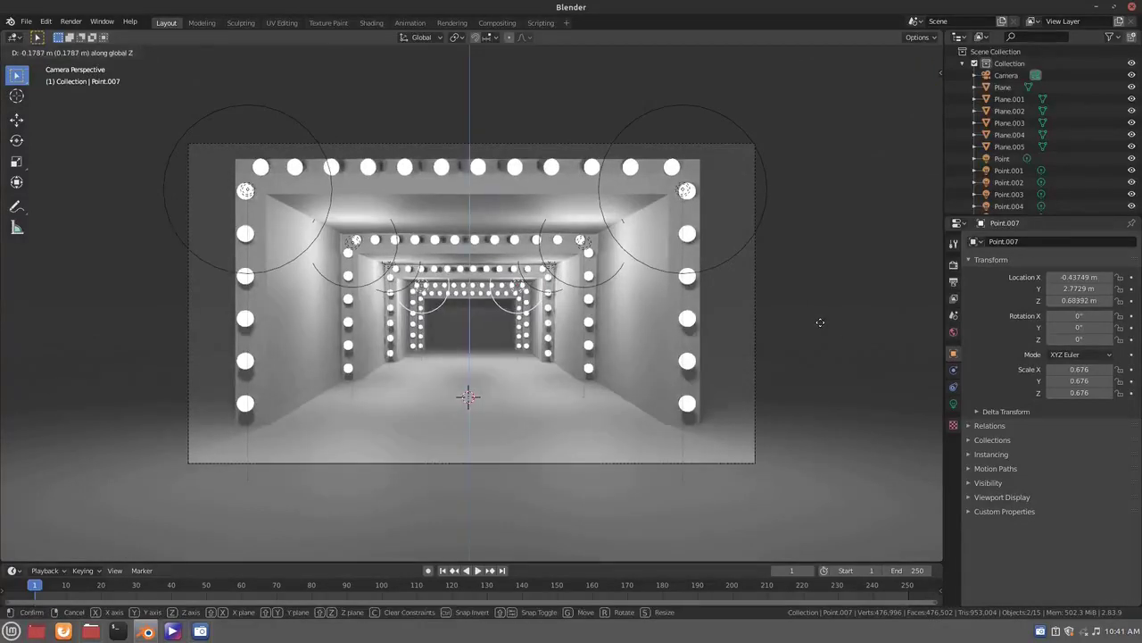
{"action": "left_click", "coordinate": [819, 327]}
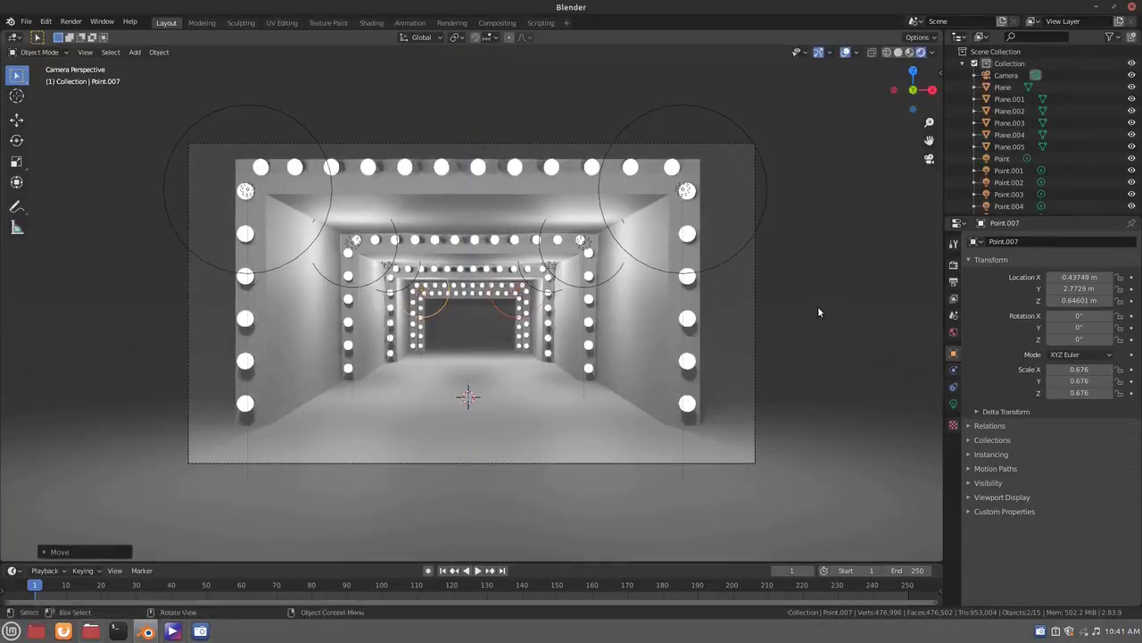
Copy the lowered light pair along Y to the next inner doorway frame
{"action": "key", "text": "shift+d"}
{"action": "key", "text": "y"}
{"action": "left_click", "coordinate": [831, 332]}
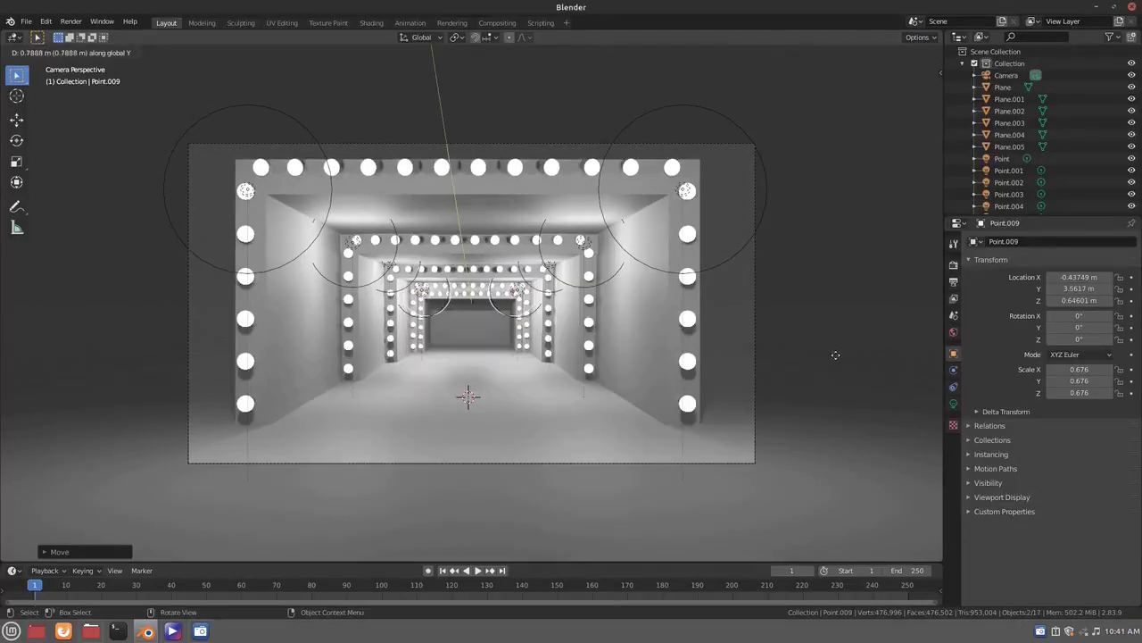
{"action": "left_click", "coordinate": [835, 360]}
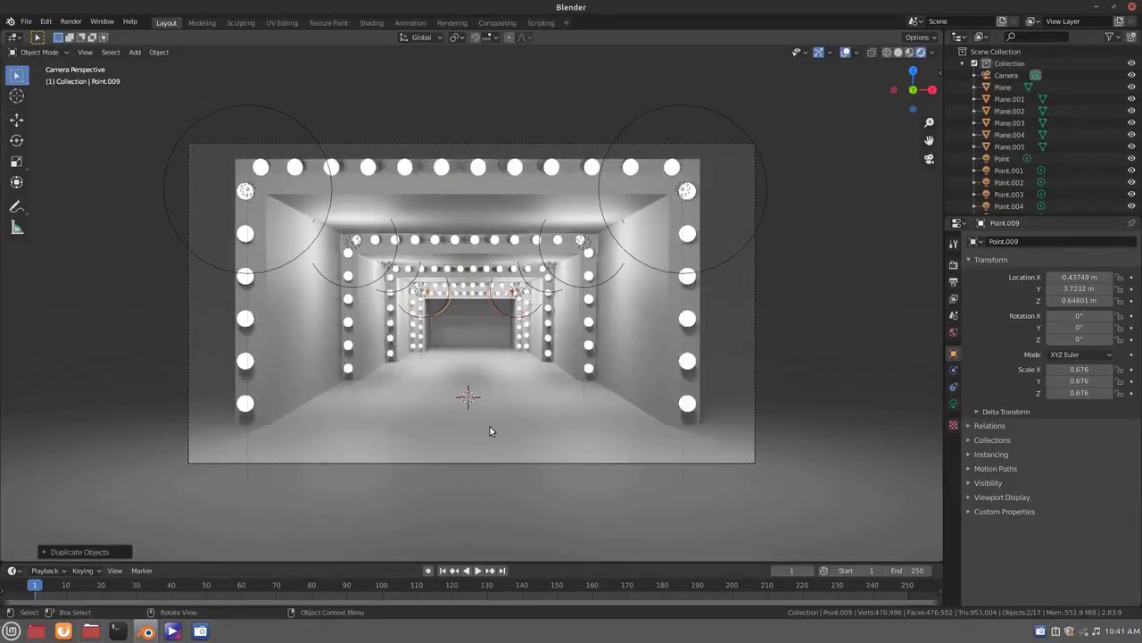
Open the Shading workspace and save the scene as kelee.blend in RENDER/rend pc
{"action": "left_click", "coordinate": [655, 393]}
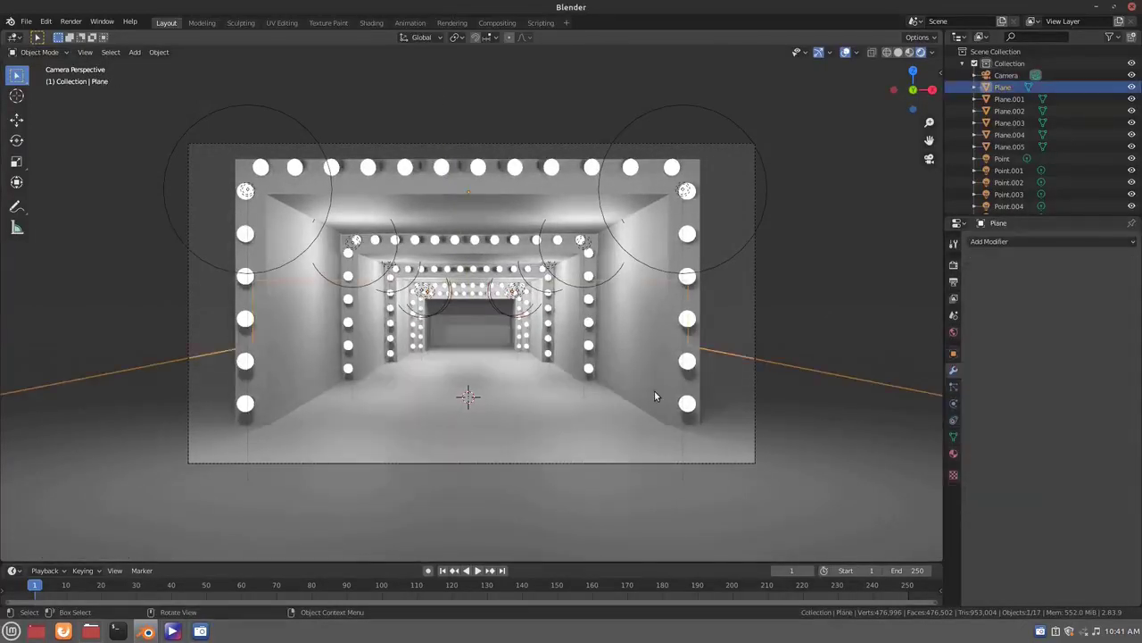
{"action": "left_click", "coordinate": [371, 23]}
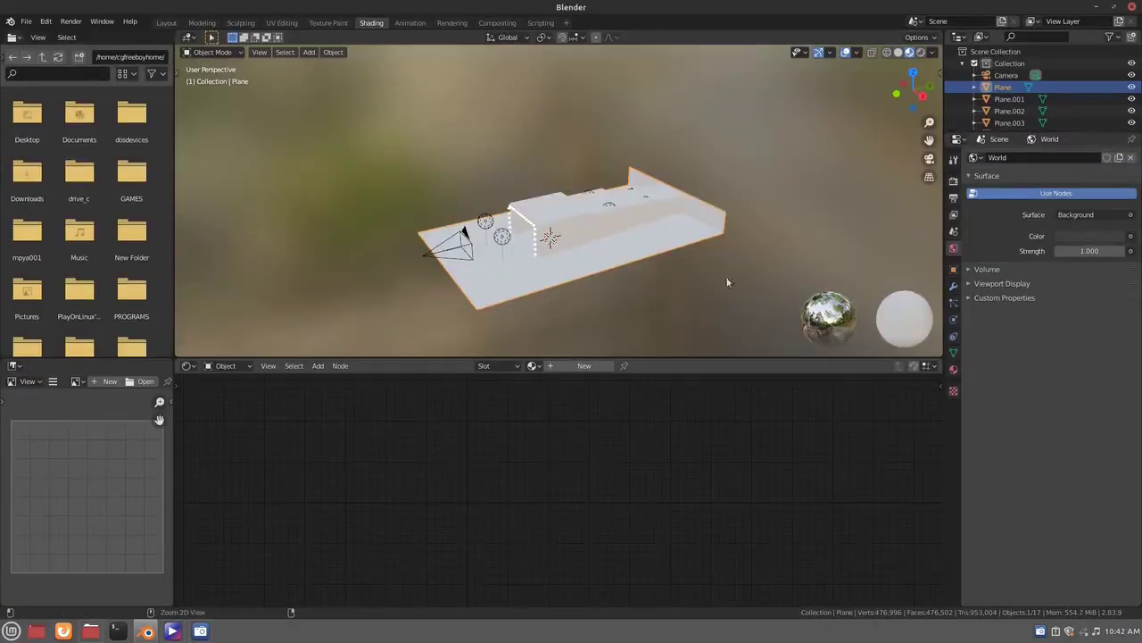
{"action": "key", "text": "ctrl+s"}
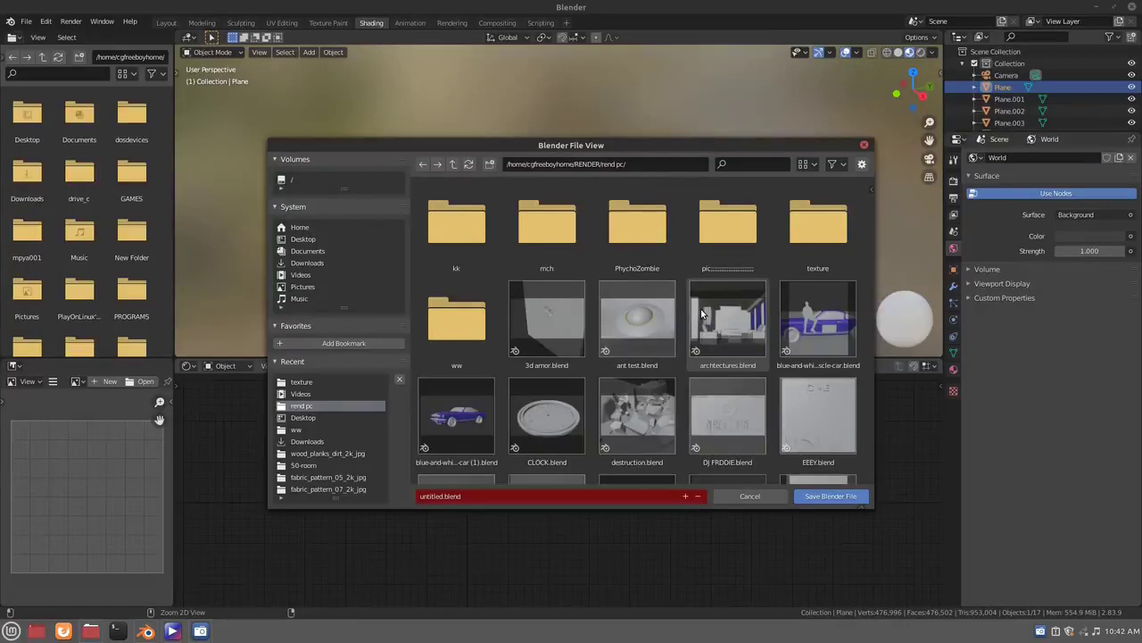
{"action": "left_click", "coordinate": [457, 495]}
{"action": "type", "text": "kelee"}
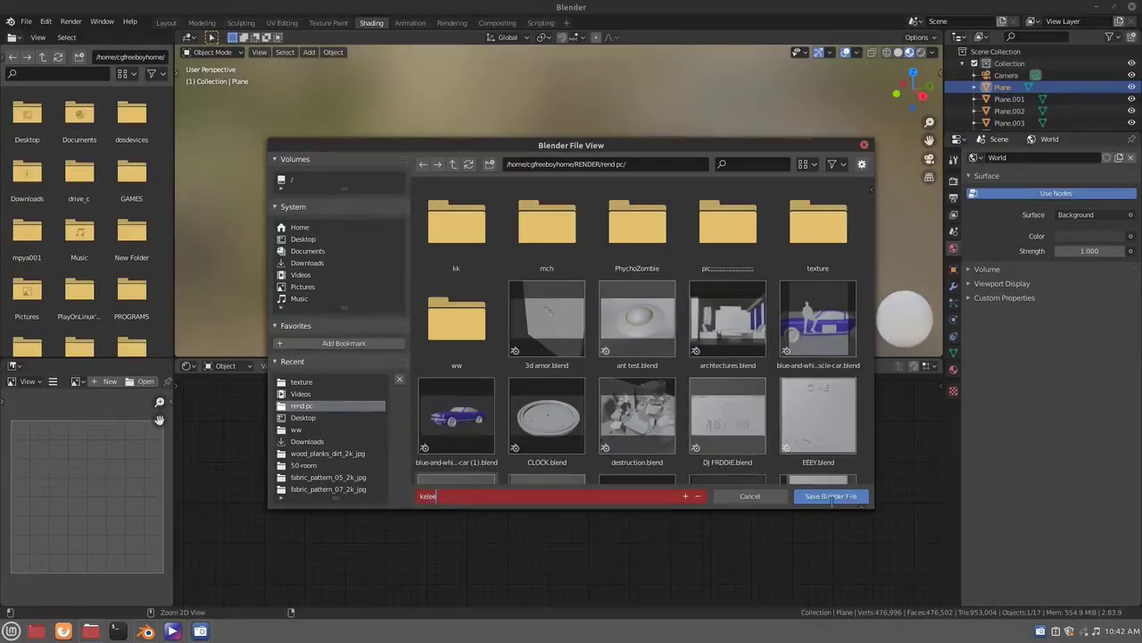
{"action": "left_click", "coordinate": [831, 501]}
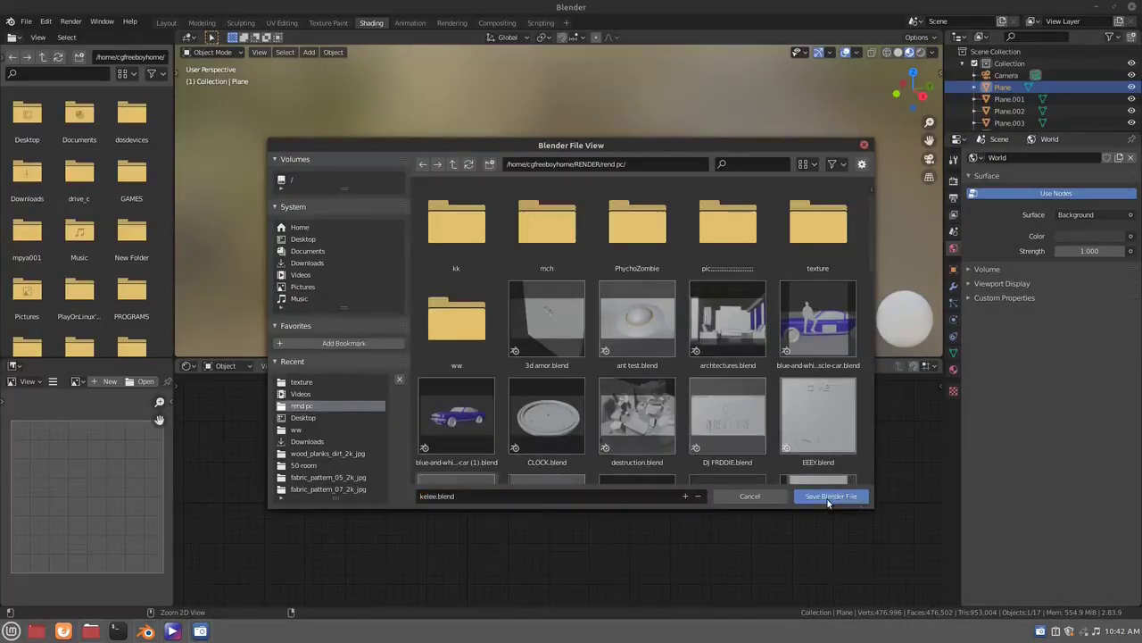
{"action": "middle_click_drag", "start_coordinate": [436, 255], "coordinate": [500, 268]}
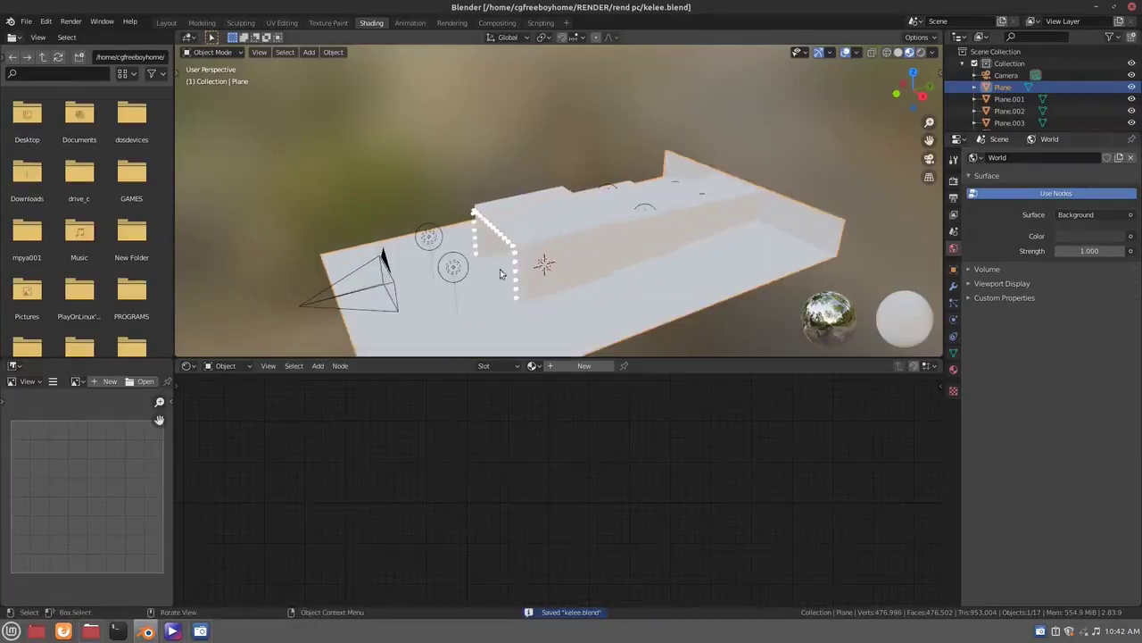
Go to camera view with overlays hidden and give the Plane a new material, Material.001
{"action": "key", "text": "KP_0"}
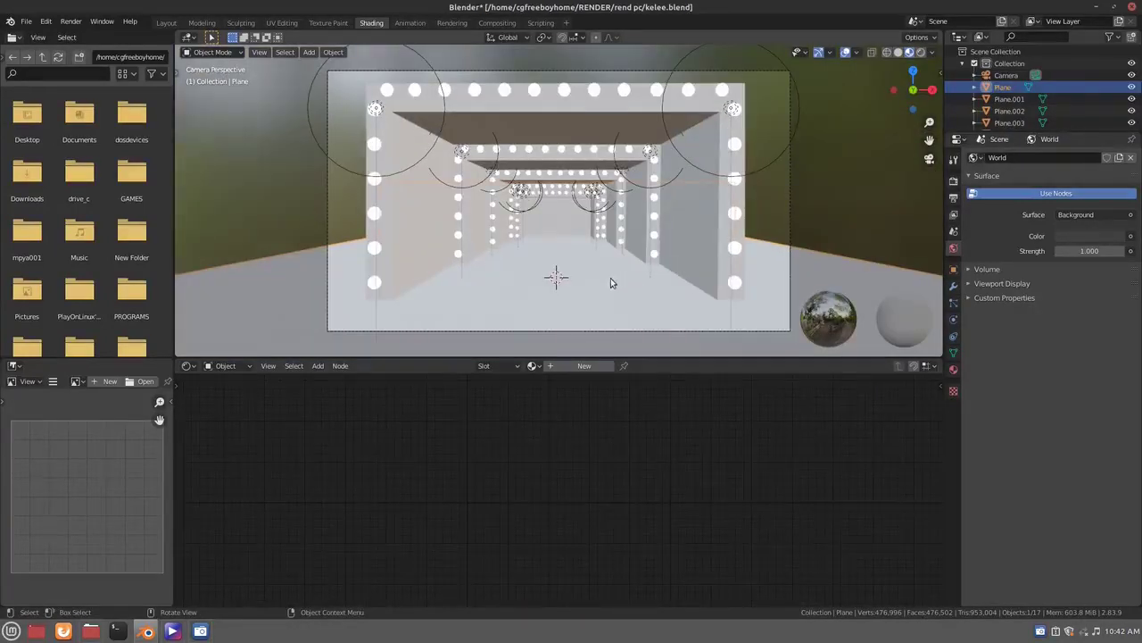
{"action": "key", "text": "shift+alt+z"}
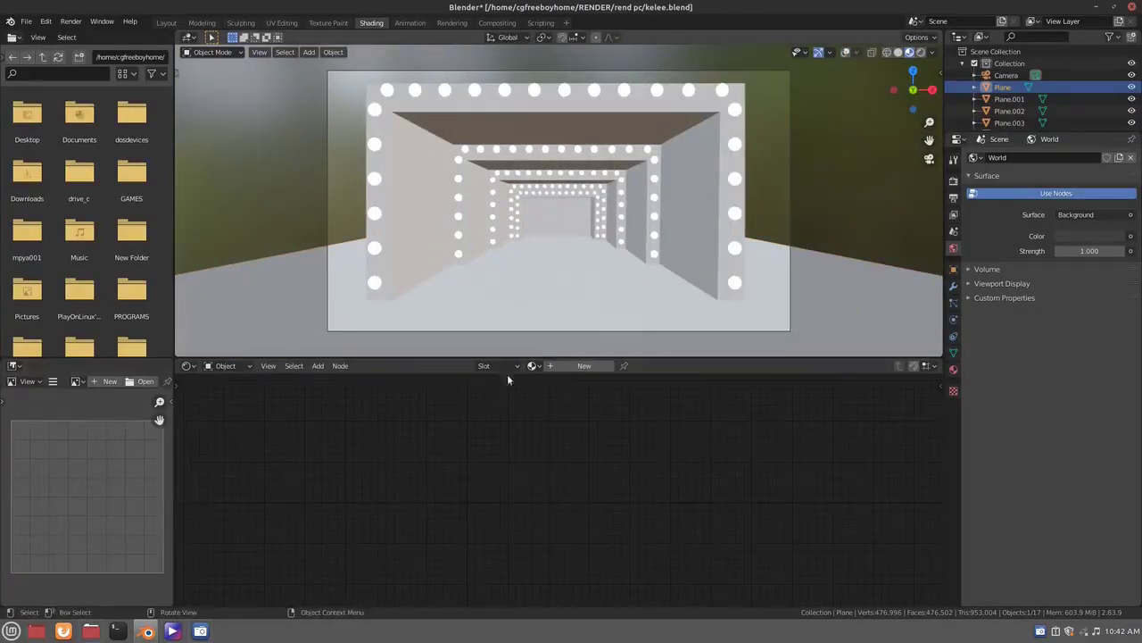
{"action": "left_click", "coordinate": [584, 365]}
{"action": "scroll", "coordinate": [54, 214], "scroll_direction": "down", "scroll_amount": 2}
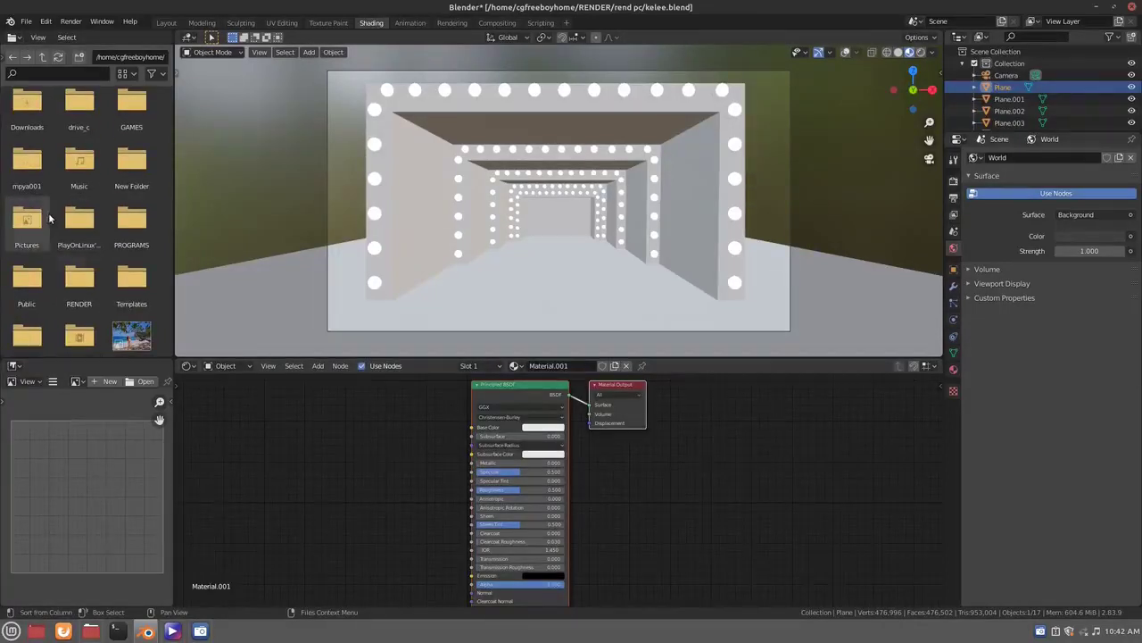
Browse through RENDER and rend pc into the texture folder and look through its contents
{"action": "double_click", "coordinate": [78, 278]}
{"action": "double_click", "coordinate": [78, 112]}
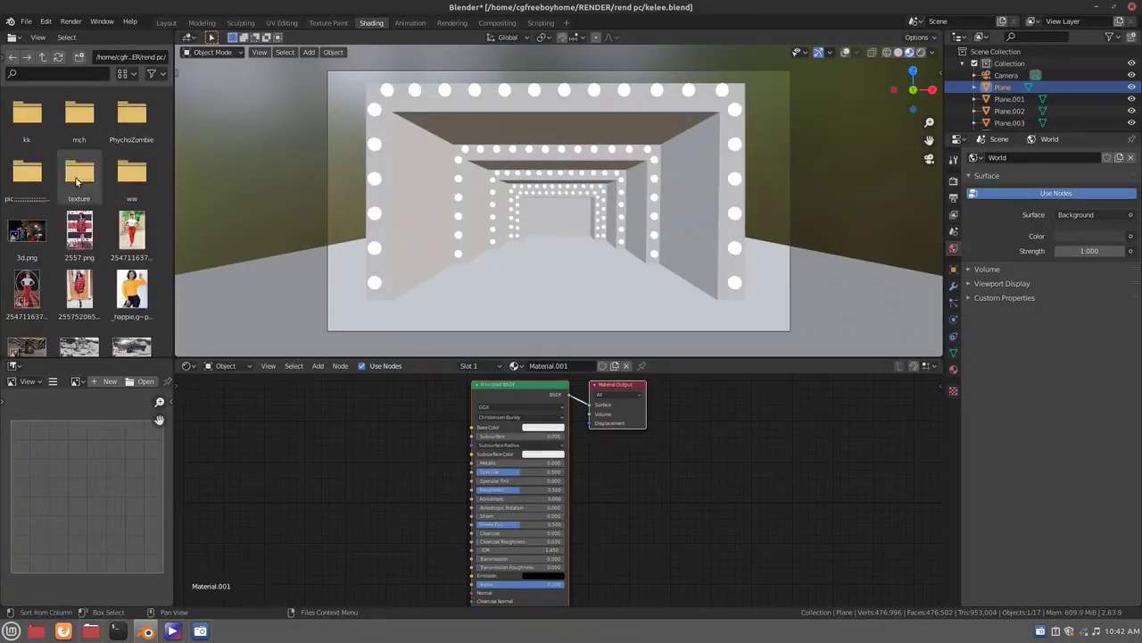
{"action": "double_click", "coordinate": [76, 181]}
{"action": "scroll", "coordinate": [91, 181], "scroll_direction": "down", "scroll_amount": 2}
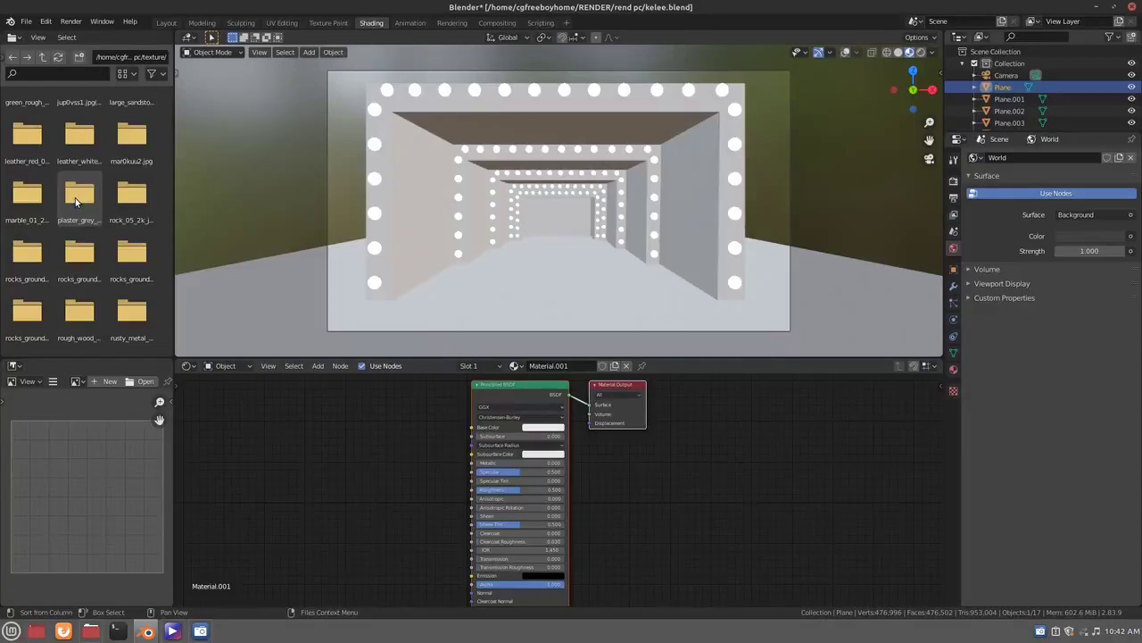
{"action": "scroll", "coordinate": [76, 201], "scroll_direction": "down", "scroll_amount": 2}
{"action": "scroll", "coordinate": [76, 201], "scroll_direction": "down", "scroll_amount": 1}
{"action": "scroll", "coordinate": [76, 201], "scroll_direction": "down", "scroll_amount": 1}
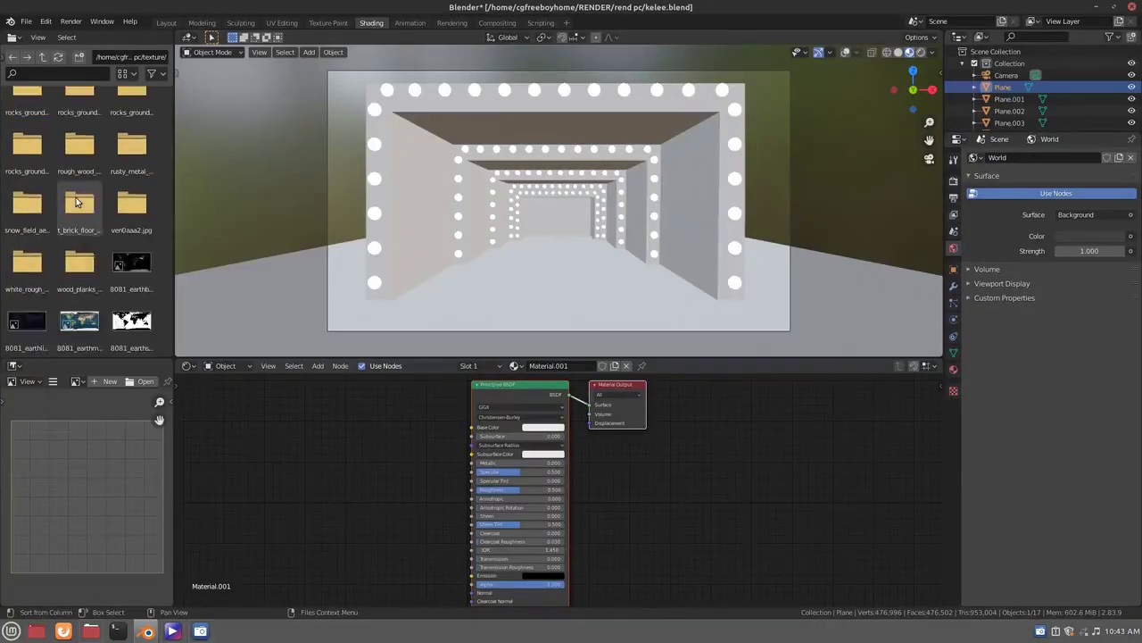
{"action": "scroll", "coordinate": [75, 201], "scroll_direction": "down", "scroll_amount": 1}
{"action": "scroll", "coordinate": [76, 201], "scroll_direction": "down", "scroll_amount": 1}
{"action": "scroll", "coordinate": [78, 192], "scroll_direction": "down", "scroll_amount": 2}
{"action": "scroll", "coordinate": [84, 185], "scroll_direction": "down", "scroll_amount": 1}
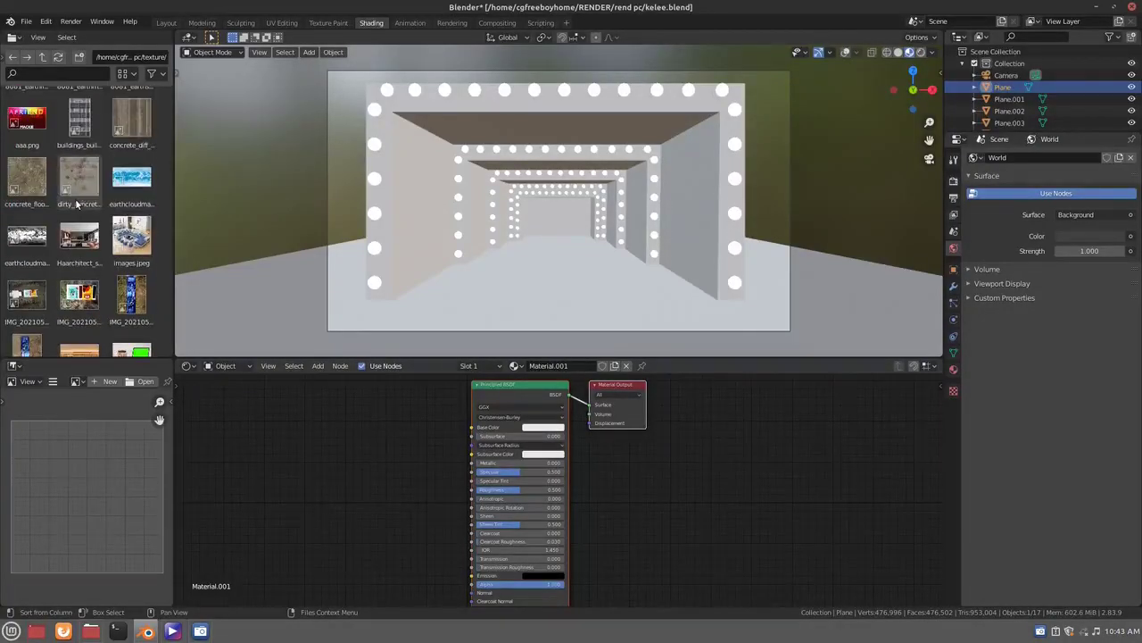
{"action": "scroll", "coordinate": [85, 183], "scroll_direction": "up", "scroll_amount": 1}
{"action": "scroll", "coordinate": [85, 187], "scroll_direction": "up", "scroll_amount": 2}
{"action": "scroll", "coordinate": [85, 201], "scroll_direction": "up", "scroll_amount": 1}
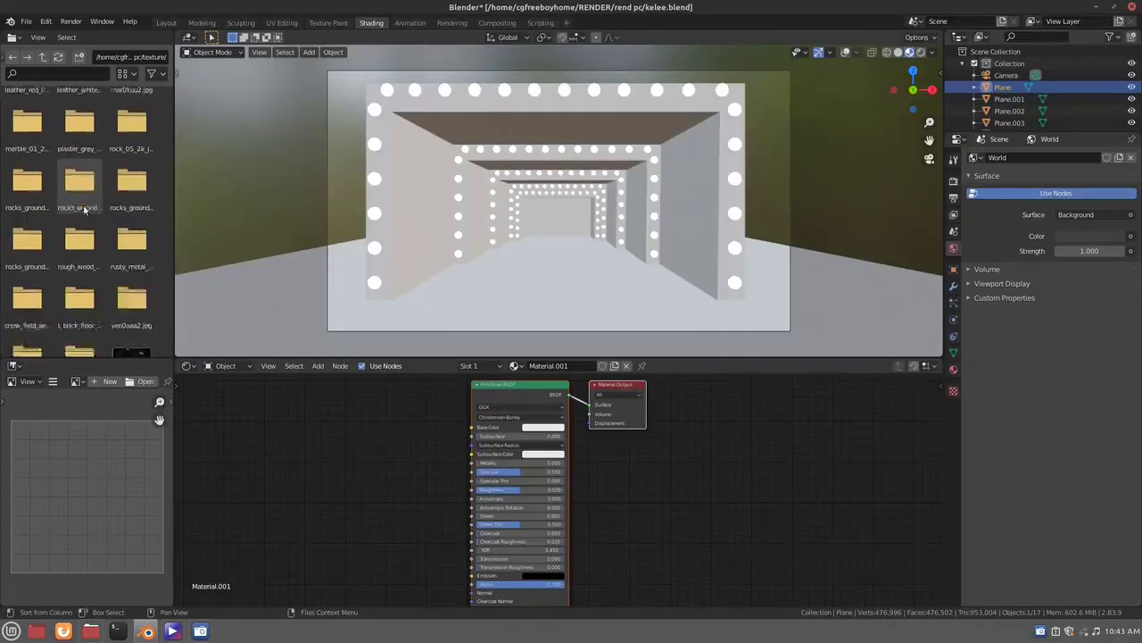